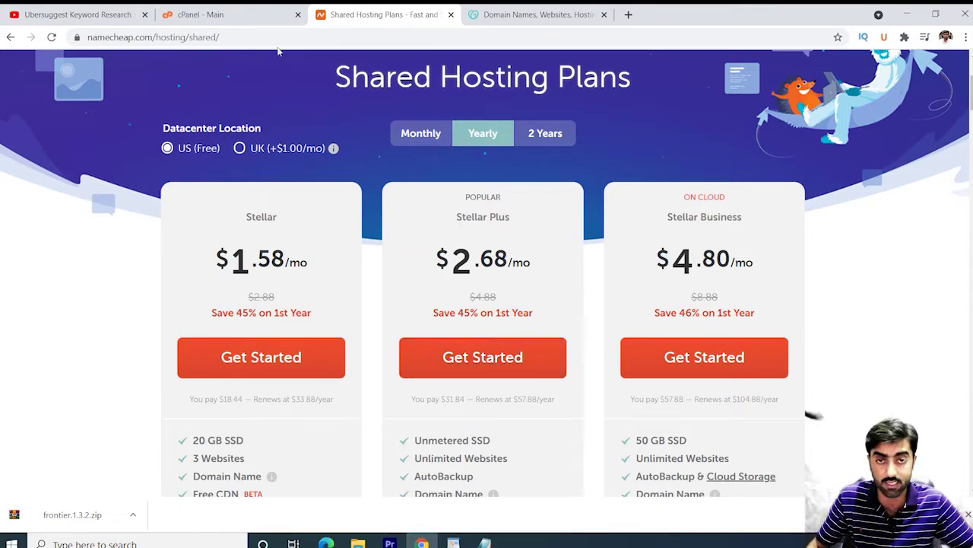
Step: Show the cPanel dashboard with 772.43 MB disk usage, 3 addon domains and 8 subdomains
click(238, 18)
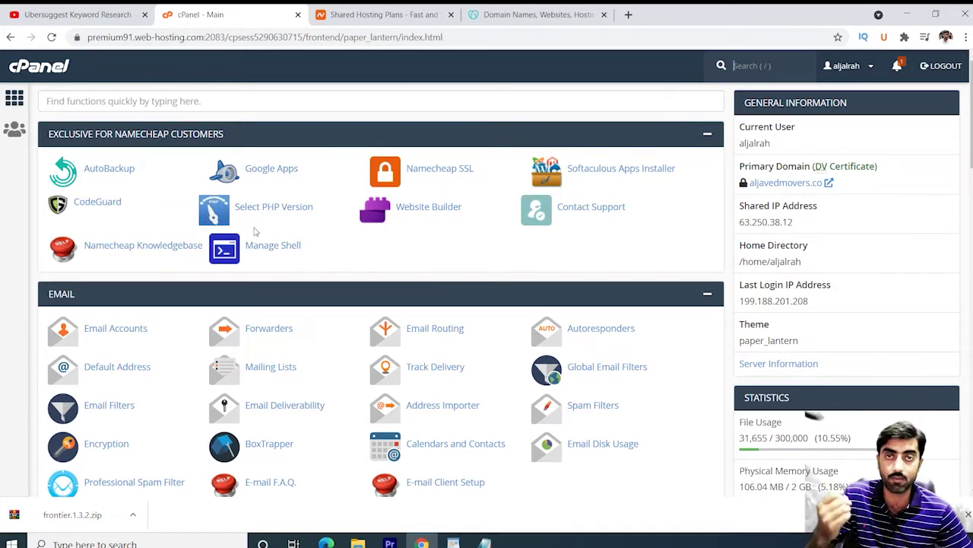
scroll(736, 277, down, 5)
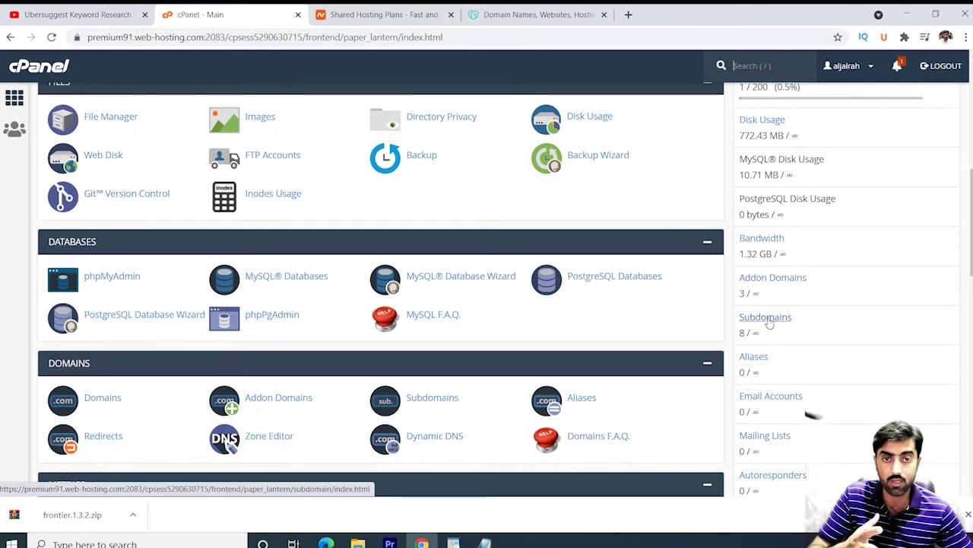
scroll(768, 324, up, 4)
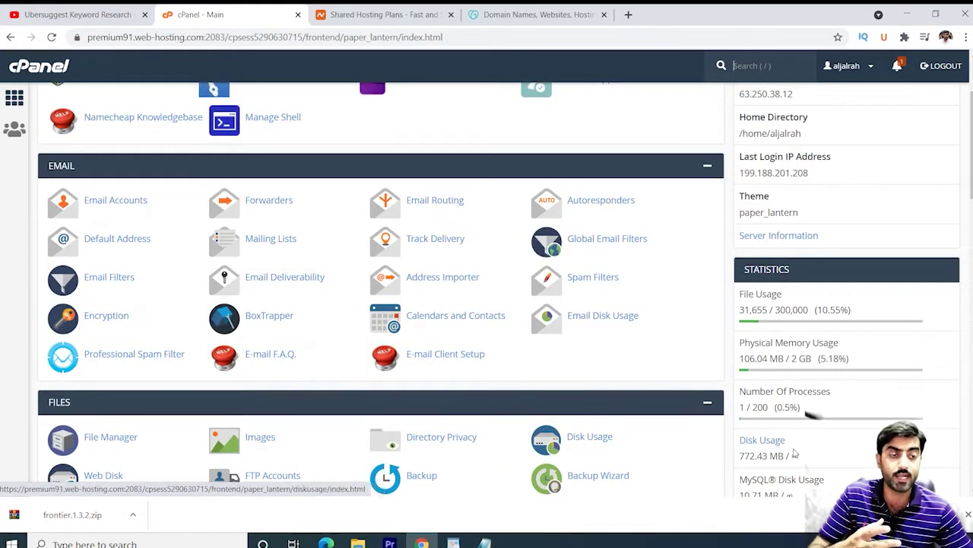
scroll(720, 399, up, 2)
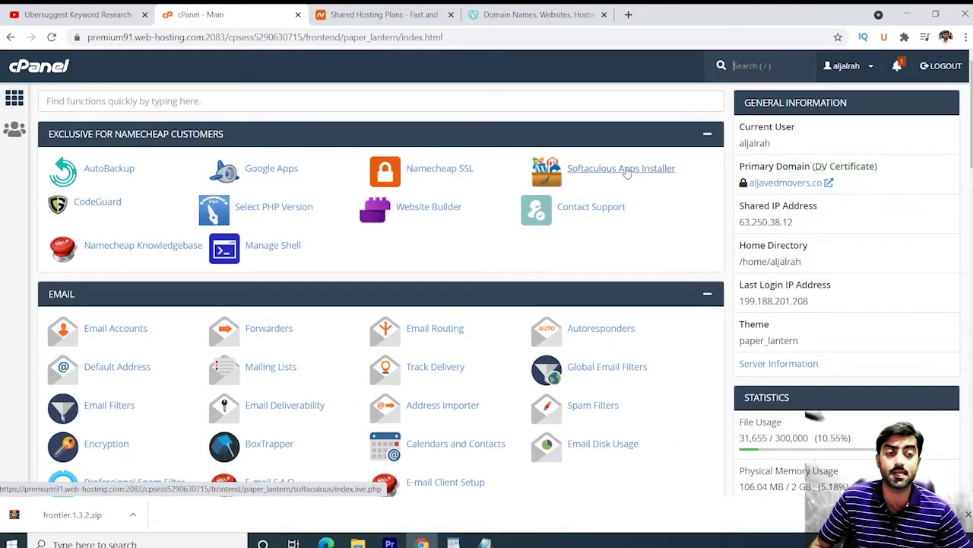
Step: Start a Softaculous WordPress install on shayari.aljavedmovers.co with site name 'shayari Website'
click(631, 171)
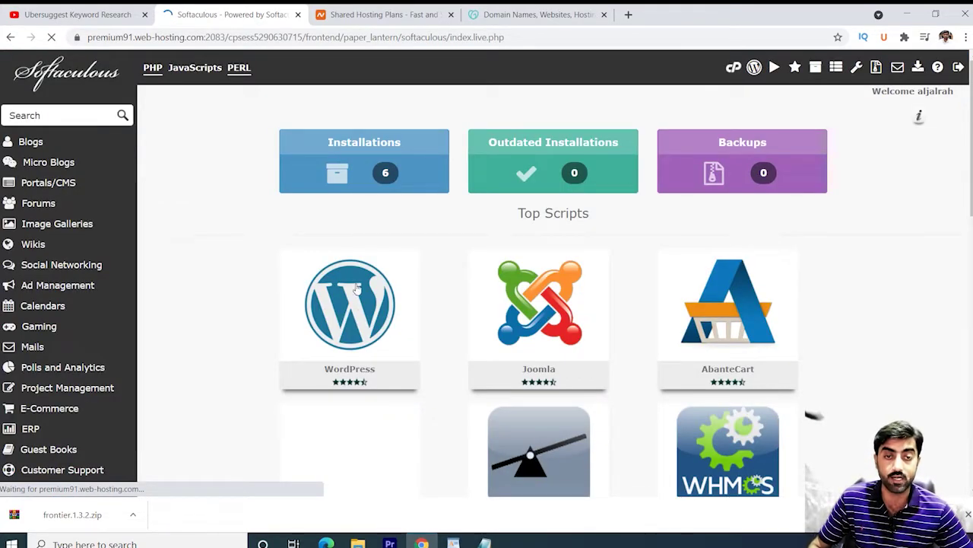
mouse_move(313, 352)
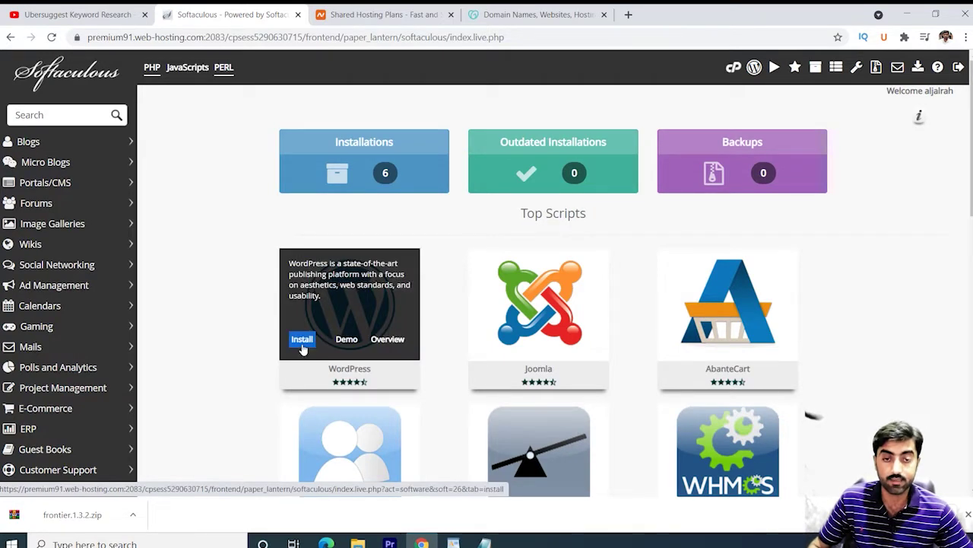
click(302, 348)
scroll(677, 376, down, 1)
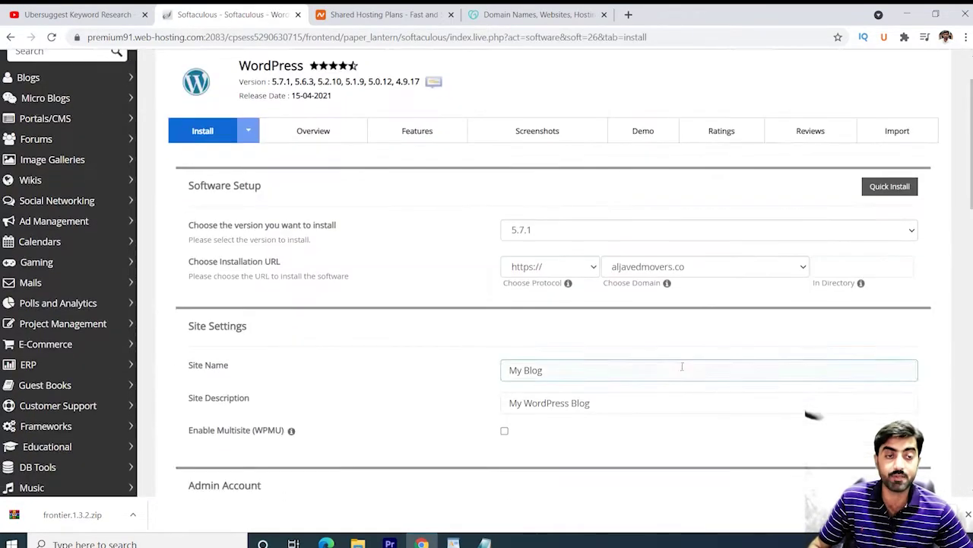
click(700, 274)
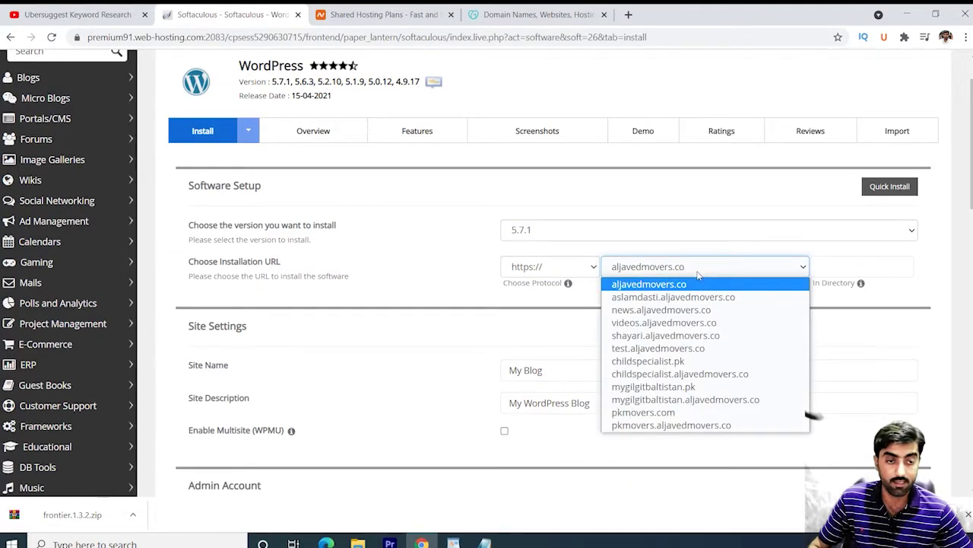
click(675, 336)
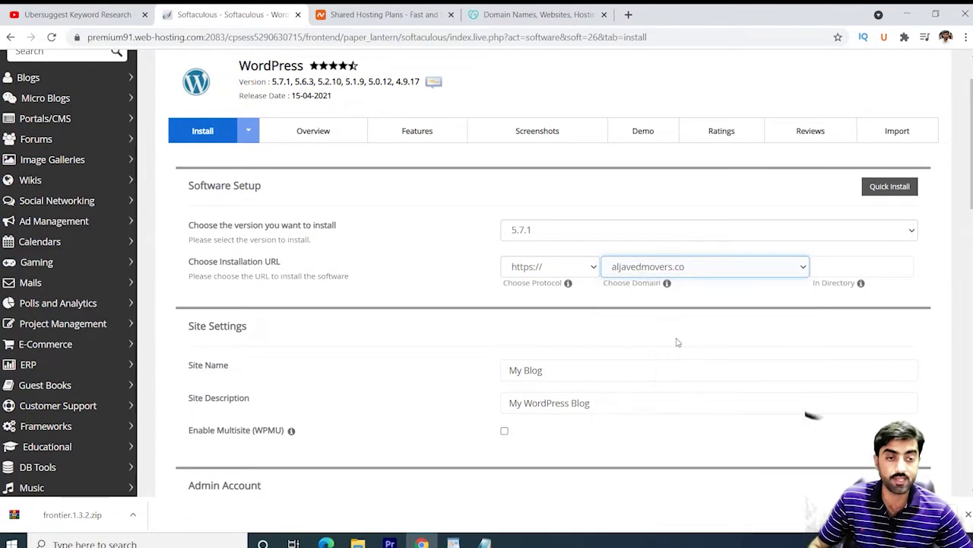
click(560, 372)
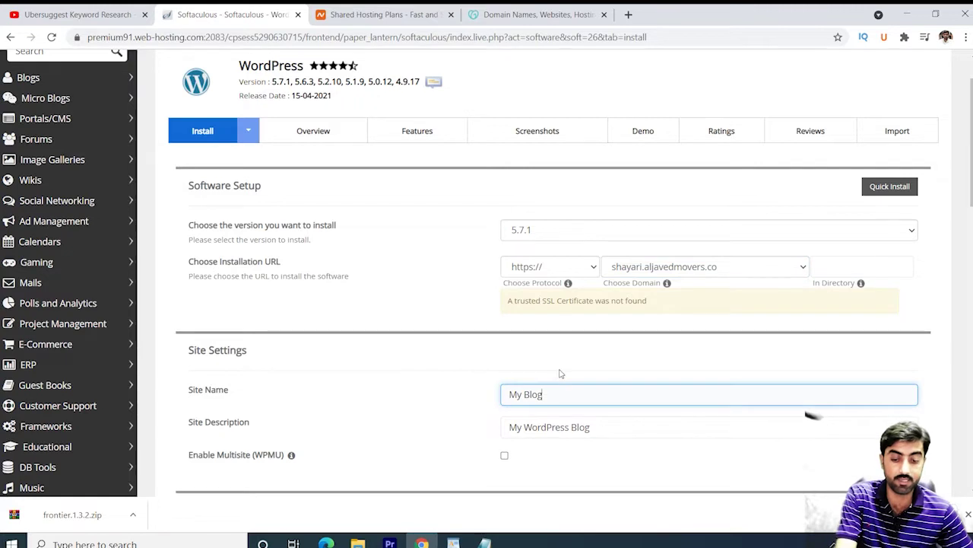
key(ctrl+a)
text(shayari)
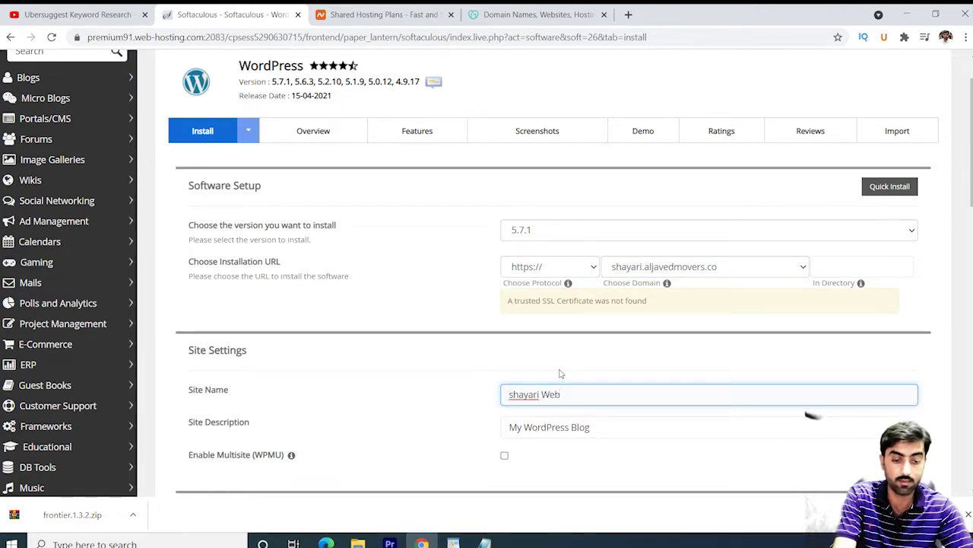
text( Website)
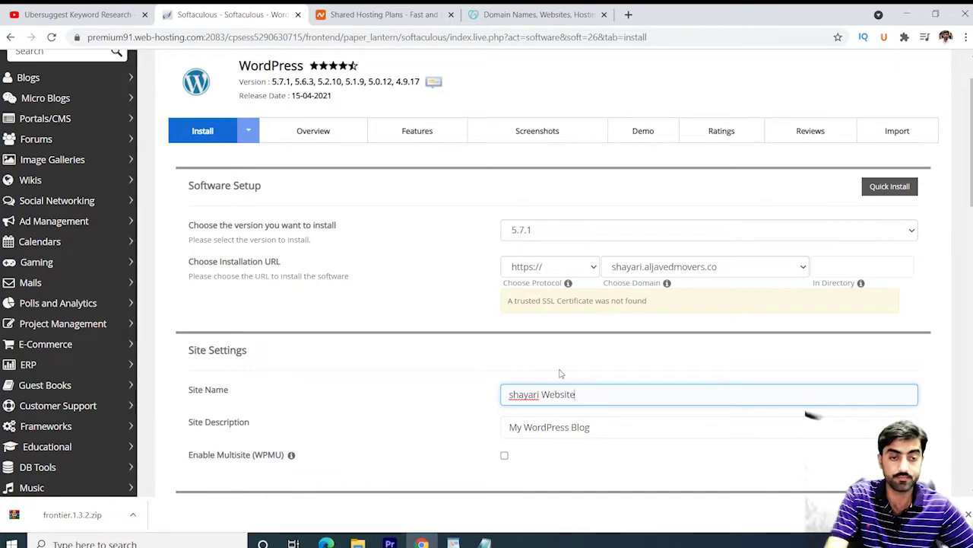
Step: Copy the Shayari keyword line from WordPad for the site description
scroll(639, 384, down, 1)
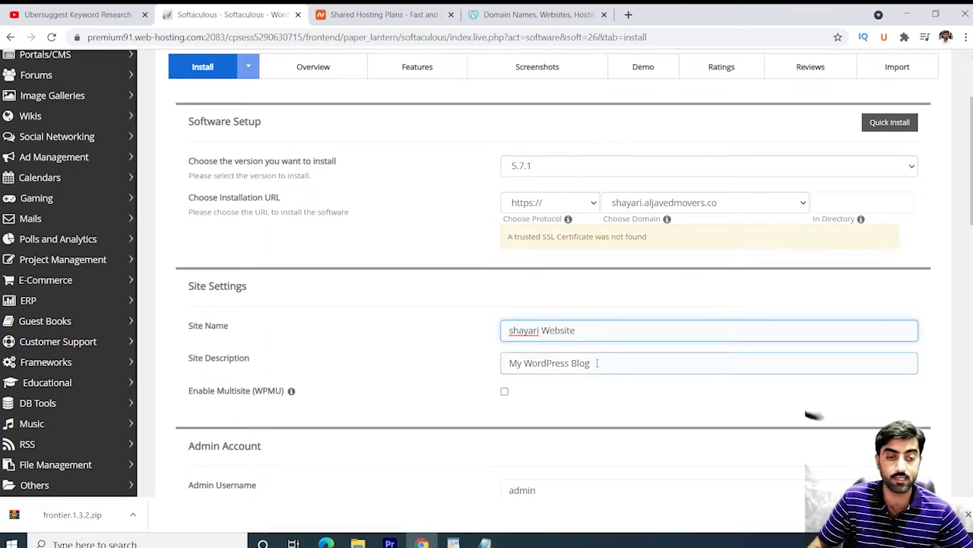
click(597, 363)
drag(511, 364, 600, 380)
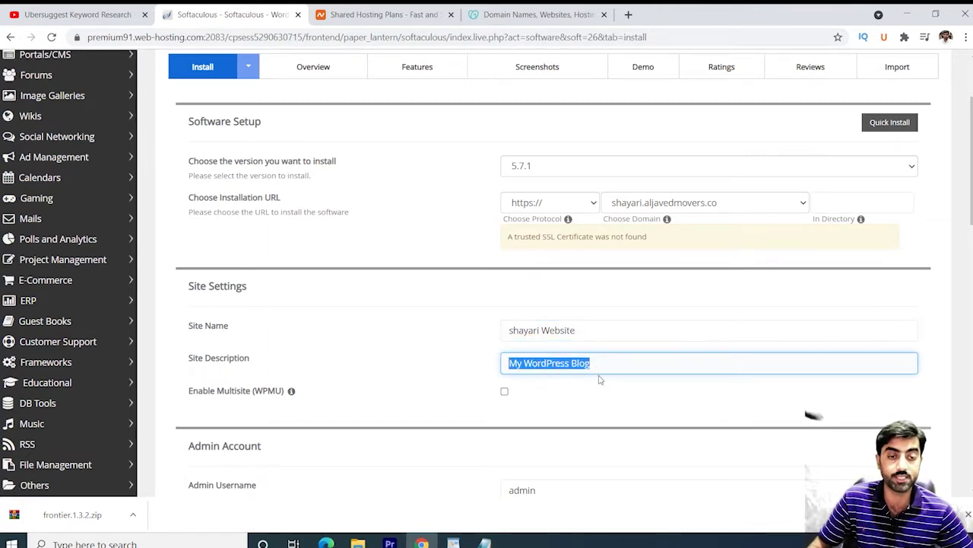
click(601, 397)
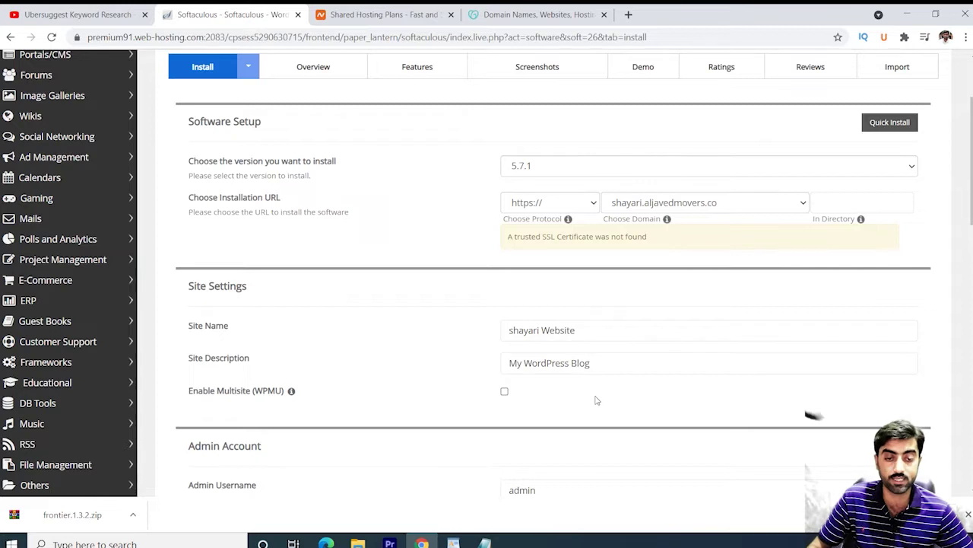
click(453, 543)
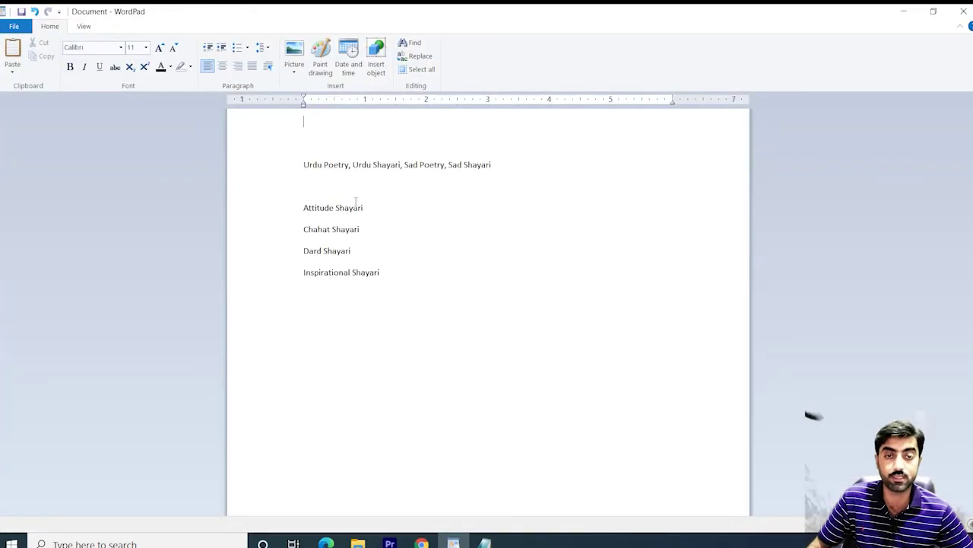
drag(304, 164, 496, 164)
right_click(431, 169)
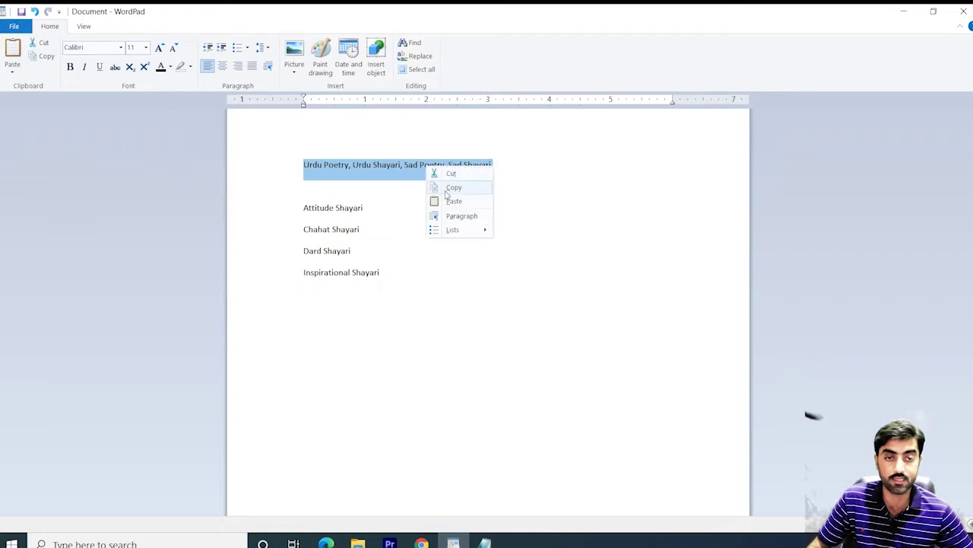
click(452, 187)
click(421, 543)
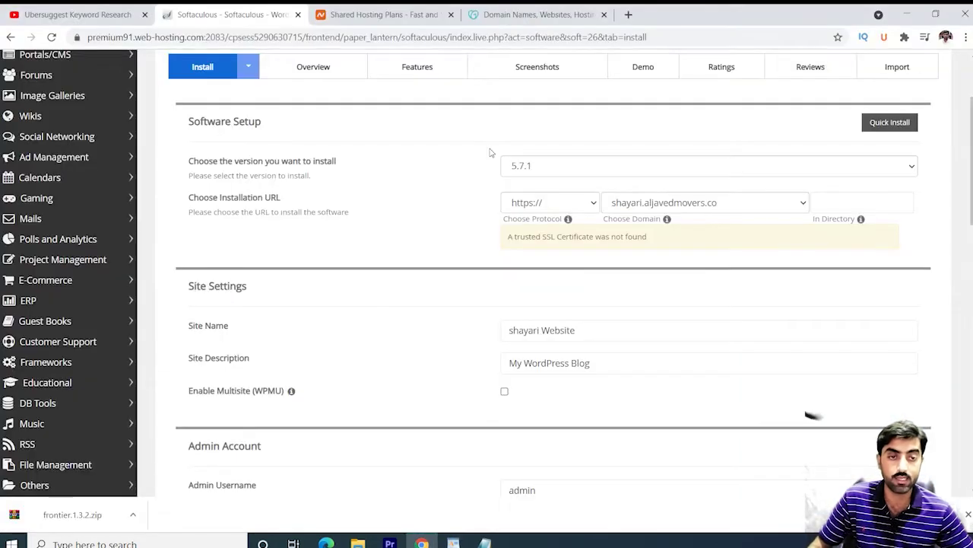
Step: Set the site description to 'Urdu Poetry, Urdu Shayari, Sad Poetry, Sad Shayari'
click(563, 330)
click(565, 363)
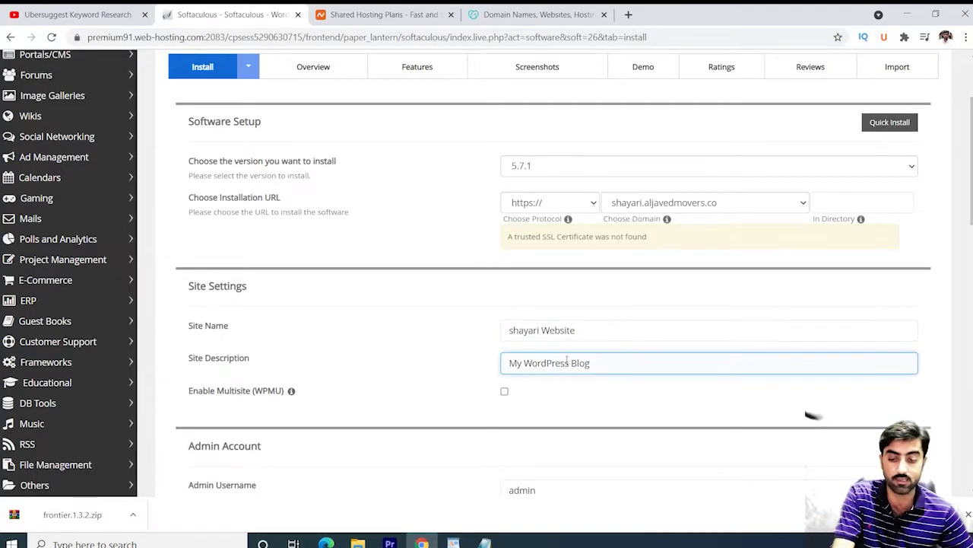
key(ctrl+a)
key(ctrl+v)
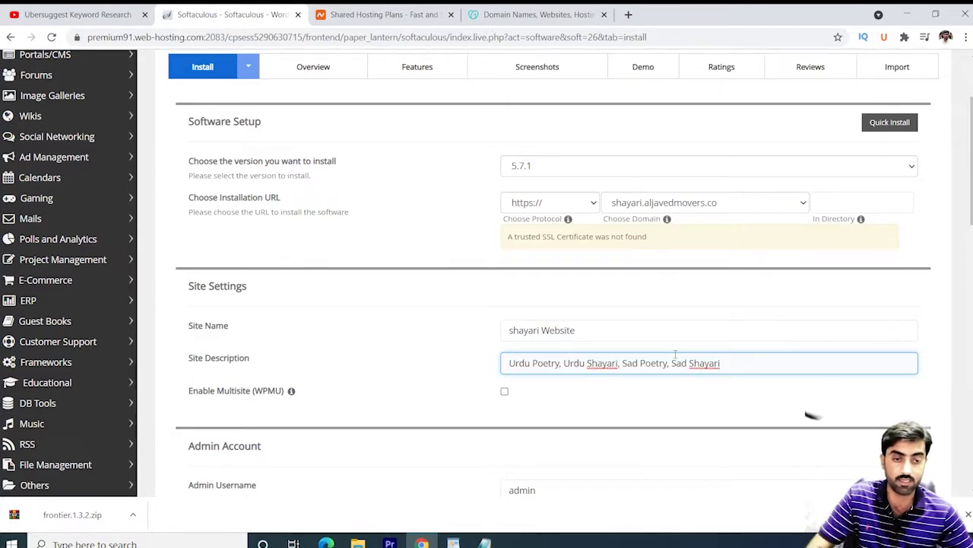
scroll(664, 346, down, 3)
scroll(647, 337, up, 1)
scroll(647, 337, down, 2)
Step: Replace the default admin username and generated password with the owner's own credentials
click(565, 234)
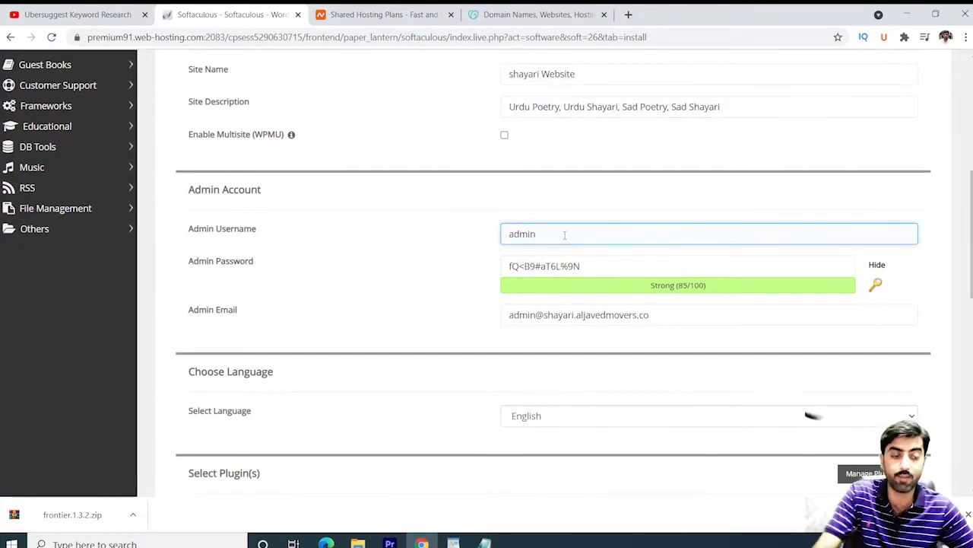
key(BackSpace)
key(BackSpace)
key(BackSpace)
key(BackSpace)
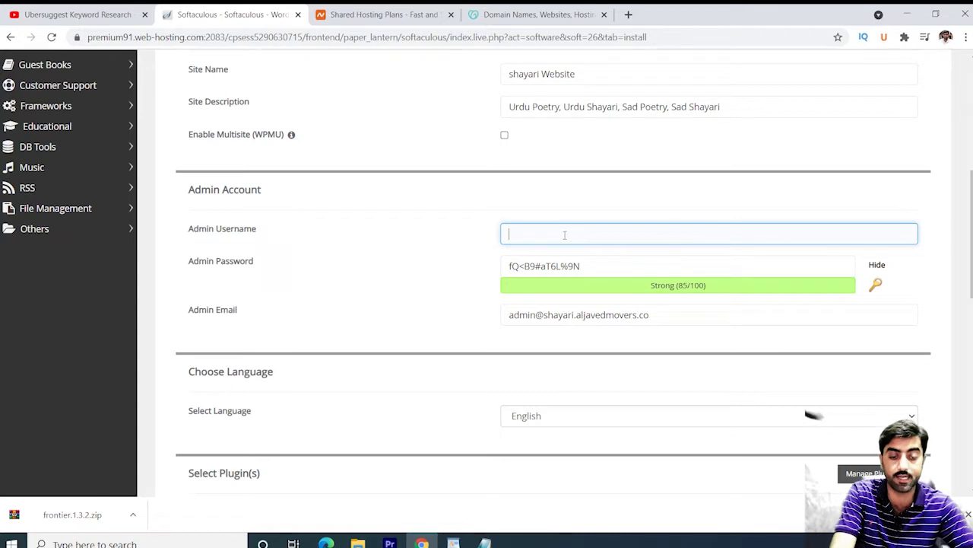
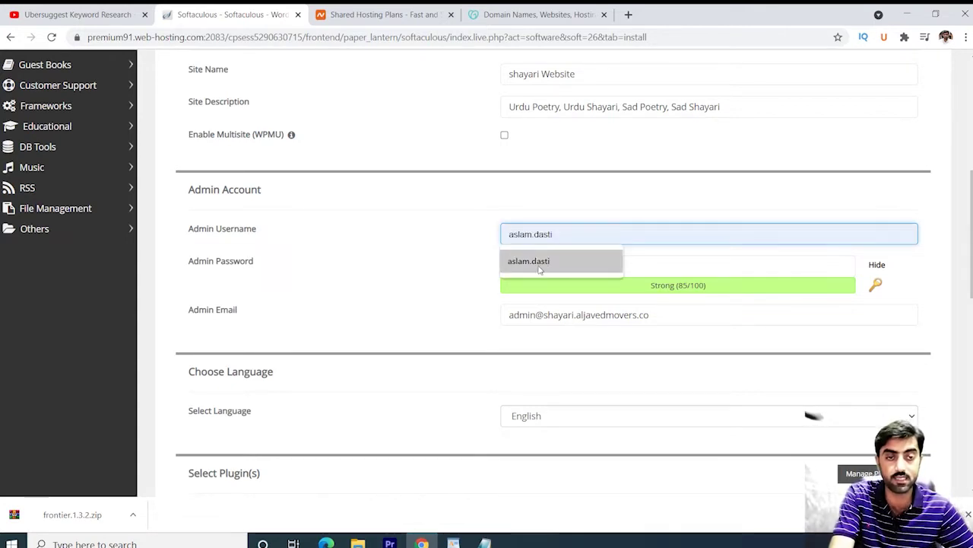
click(545, 261)
click(607, 270)
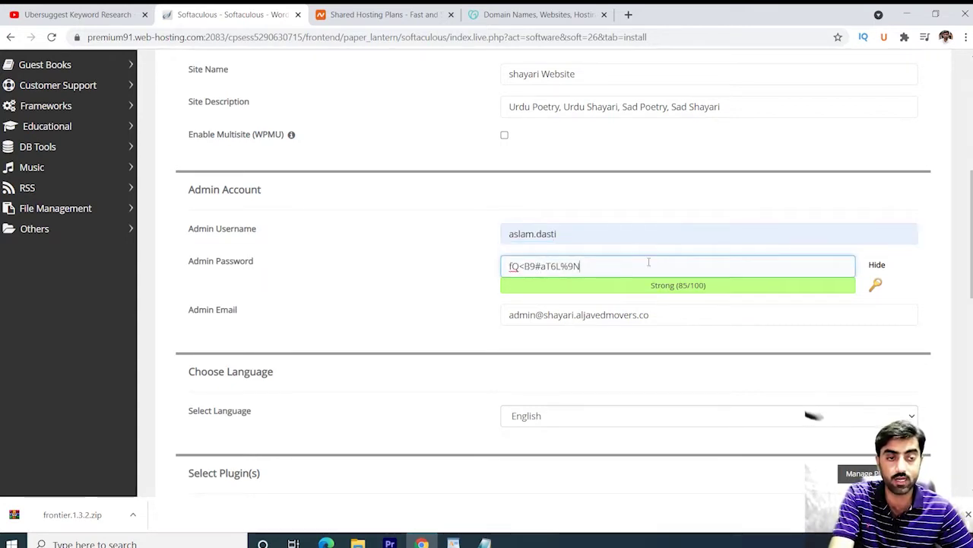
click(876, 266)
click(618, 269)
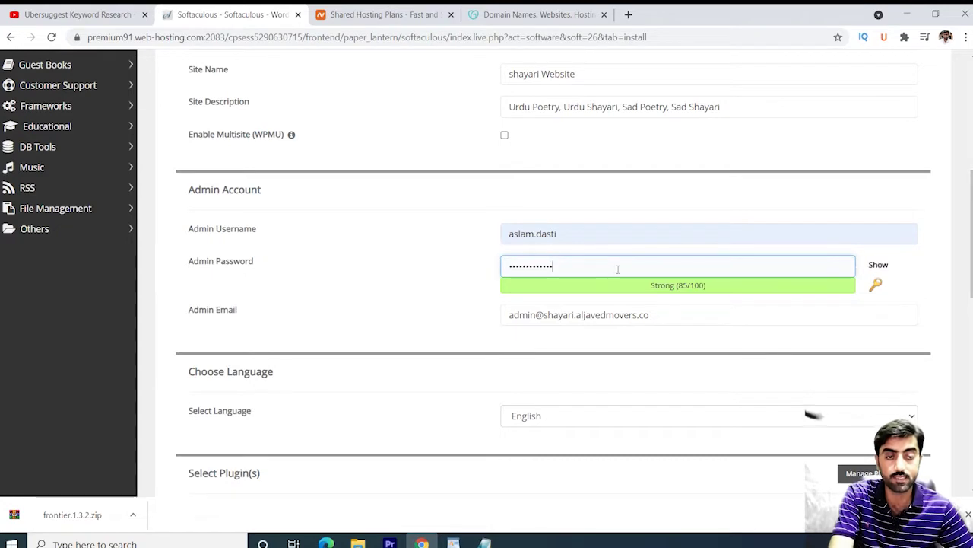
key(BackSpace)
key(BackSpace)
key(BackSpace)
key(BackSpace)
key(BackSpace)
key(BackSpace)
key(BackSpace)
key(BackSpace)
key(BackSpace)
key(BackSpace)
key(BackSpace)
key(BackSpace)
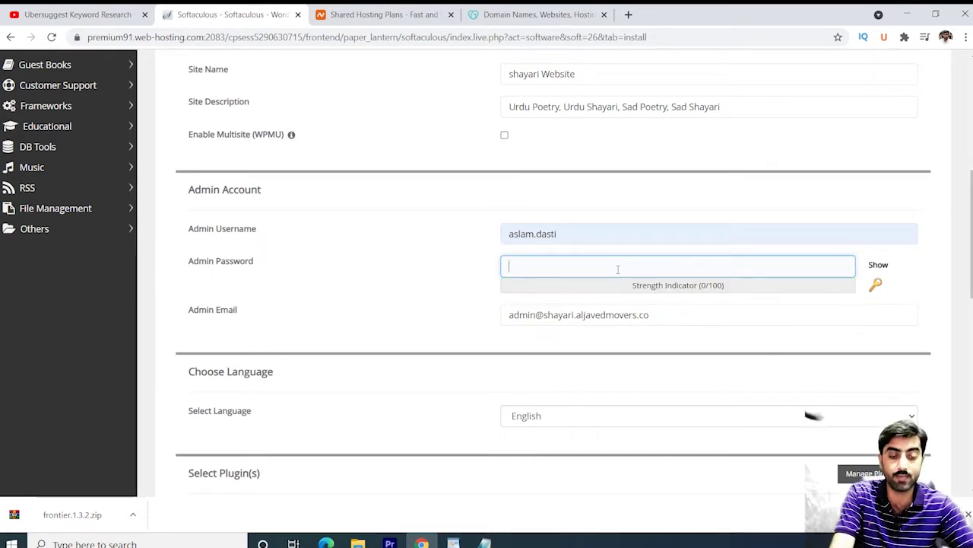
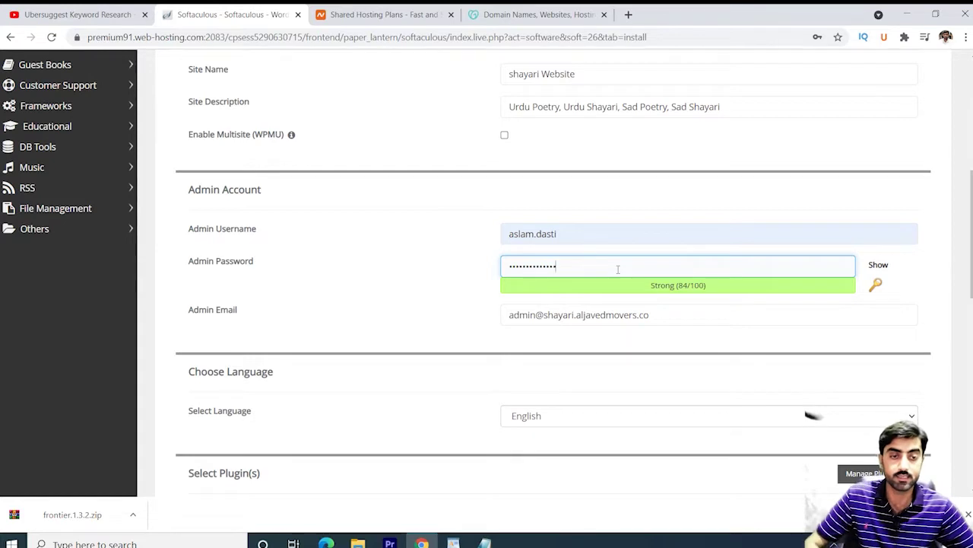
Step: Fill in the admin e-mail with the site owner's address from the autocomplete suggestion
click(593, 318)
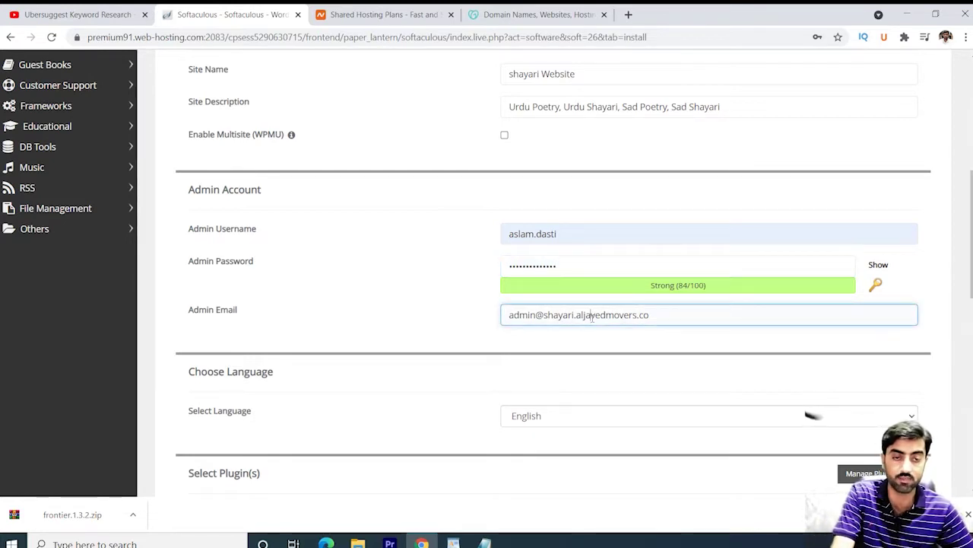
key(ctrl+a)
text(asl)
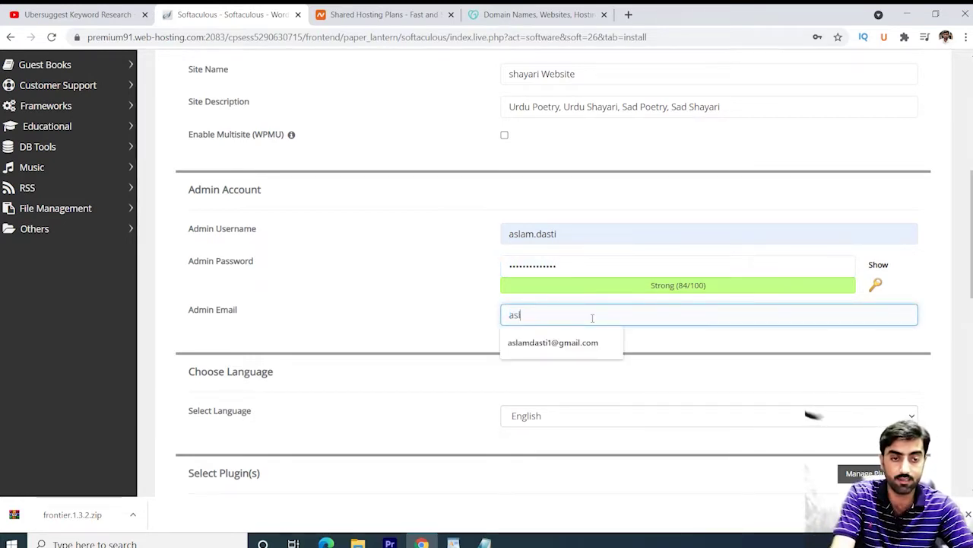
click(586, 336)
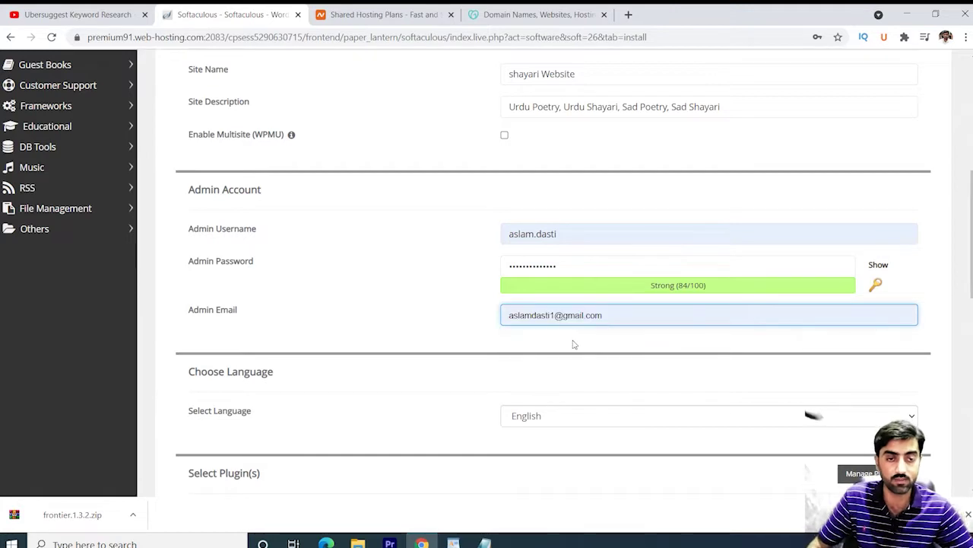
scroll(589, 334, down, 3)
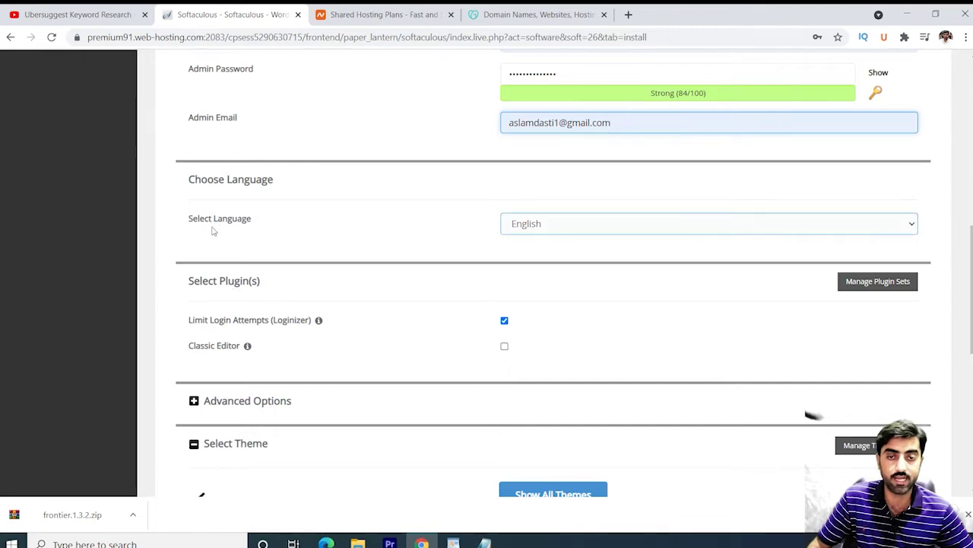
Step: Keep English as install language and untick Limit Login Attempts and Classic Editor
click(550, 233)
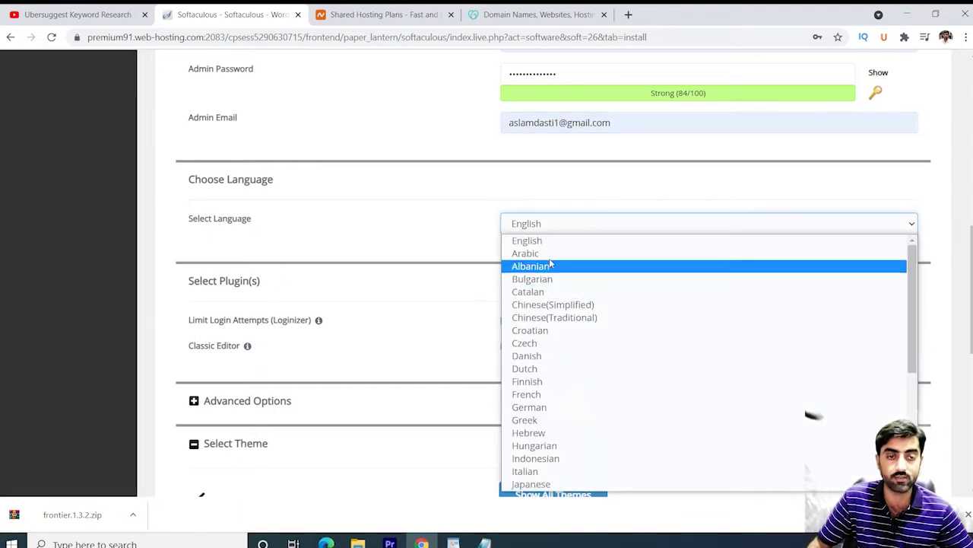
click(482, 242)
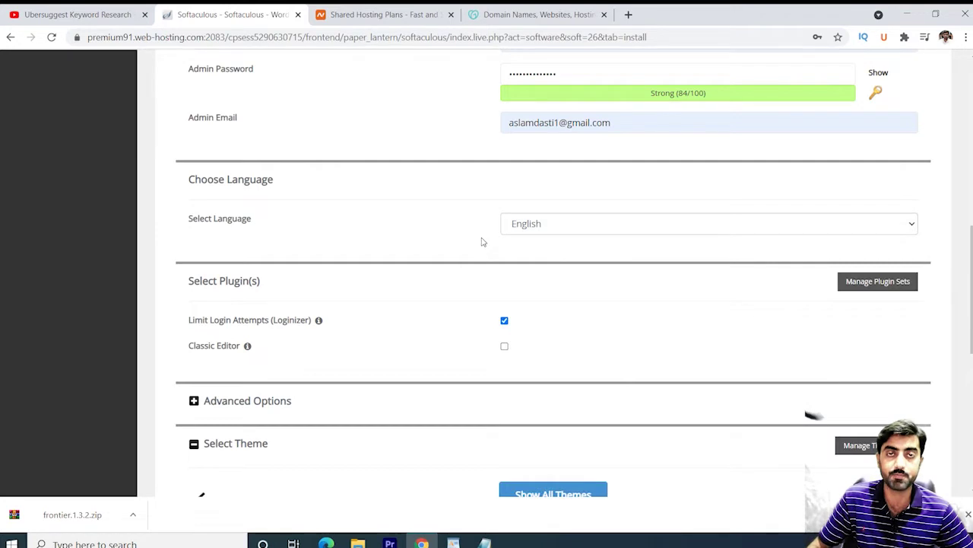
click(544, 228)
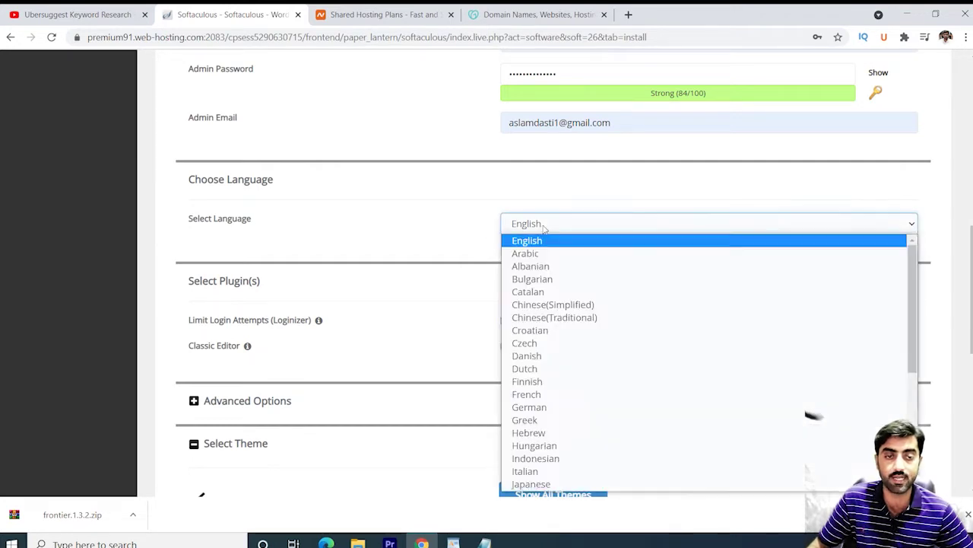
click(470, 239)
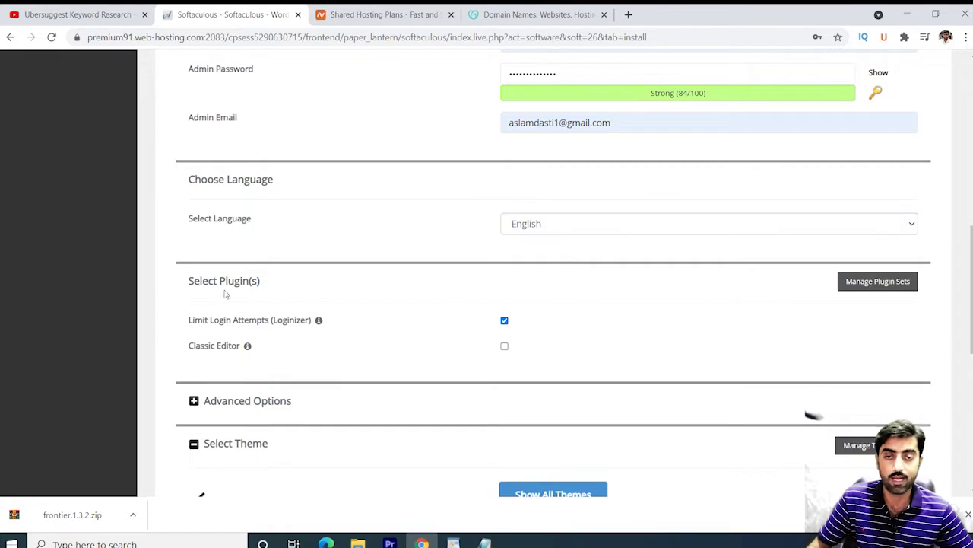
click(504, 321)
click(504, 346)
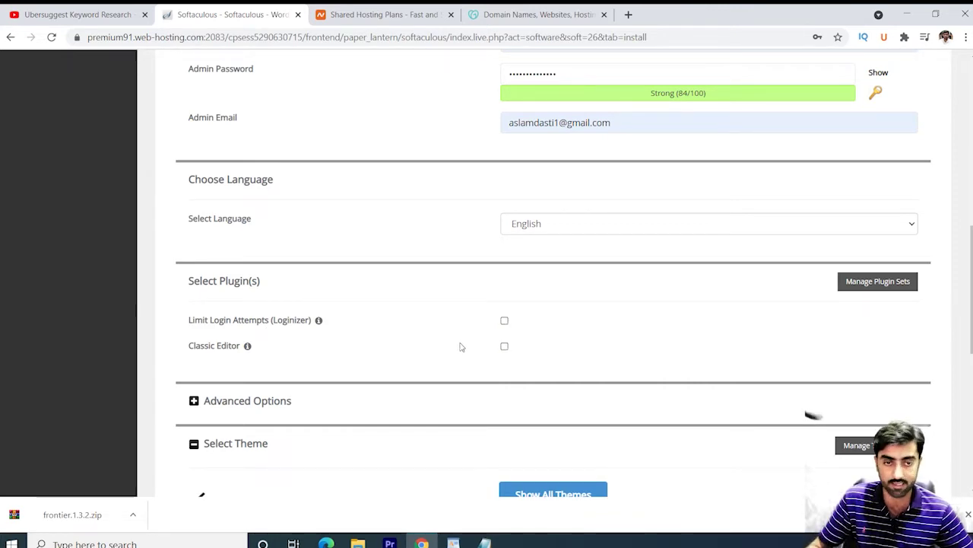
scroll(456, 342, down, 3)
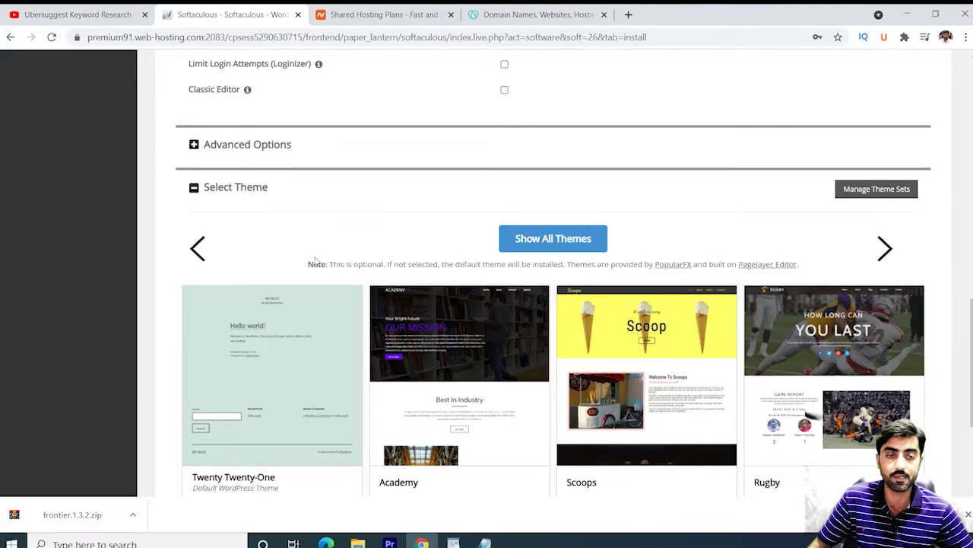
scroll(315, 261, down, 3)
scroll(441, 311, up, 2)
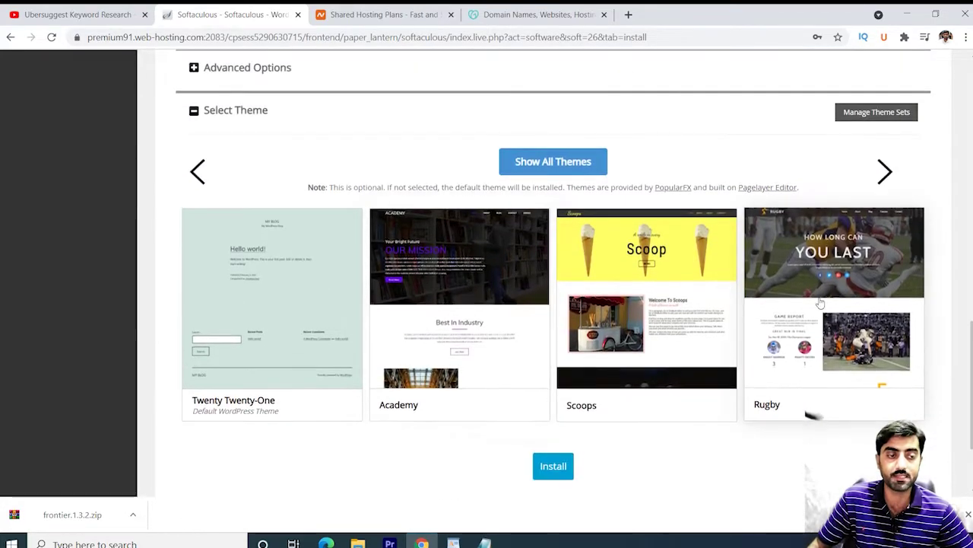
scroll(467, 314, up, 3)
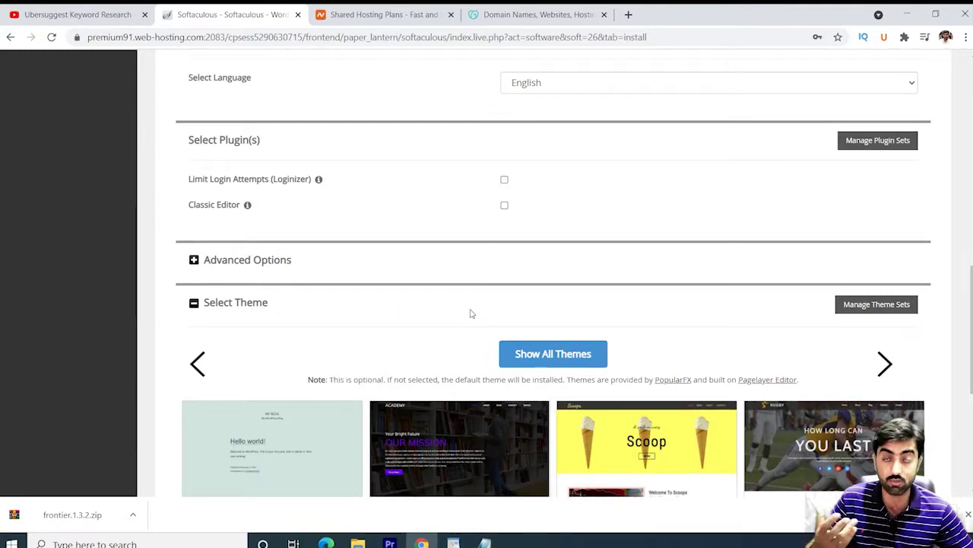
scroll(467, 312, down, 4)
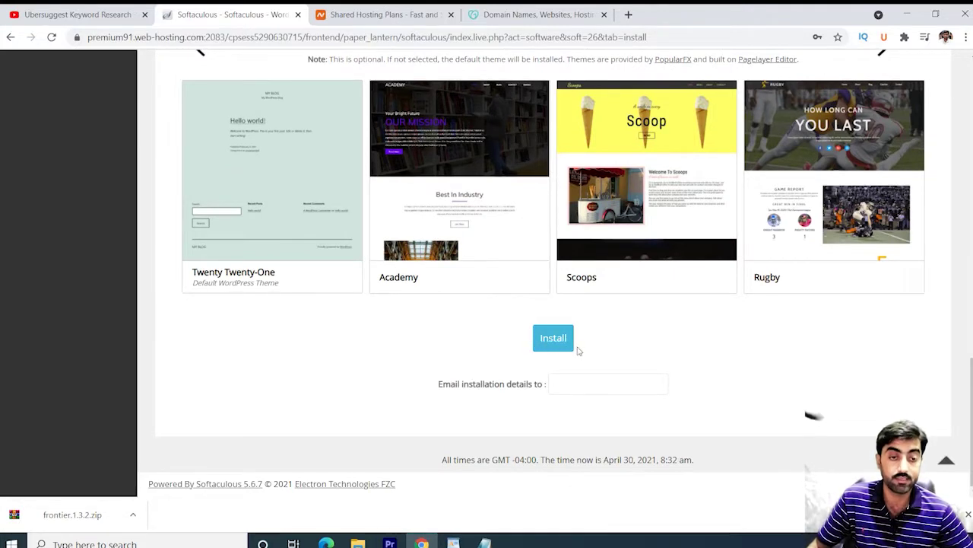
Step: Run the WordPress install, then open the new site and its wp-admin dashboard in new tabs
click(552, 347)
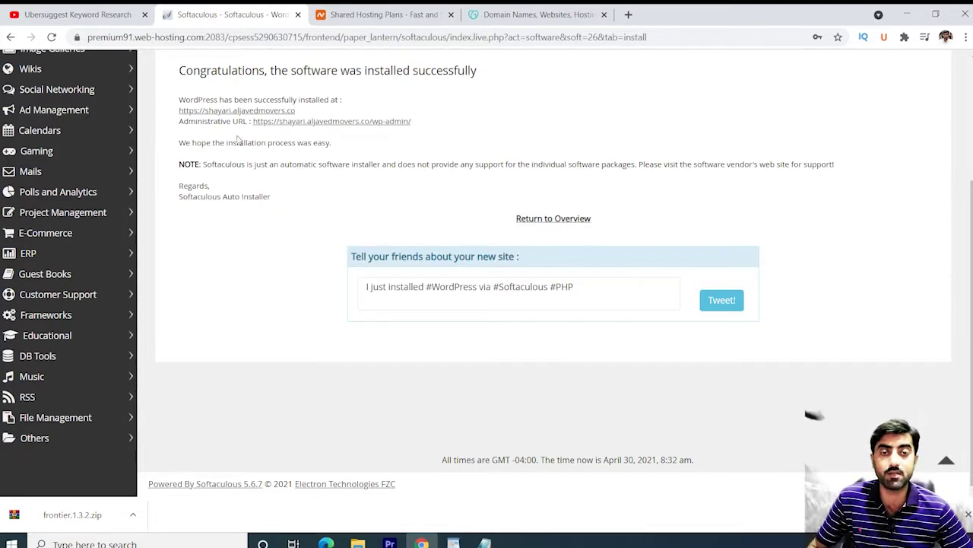
click(450, 14)
click(450, 15)
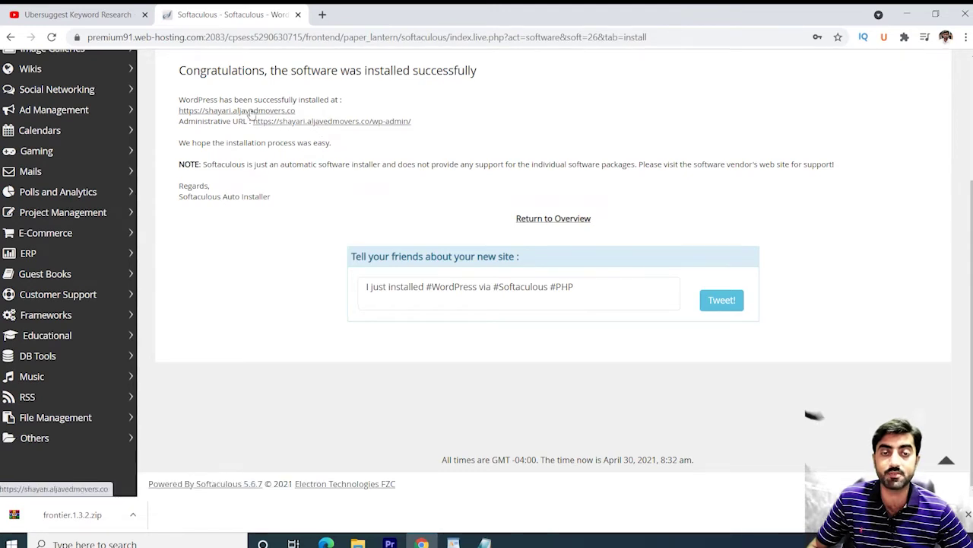
click(248, 112)
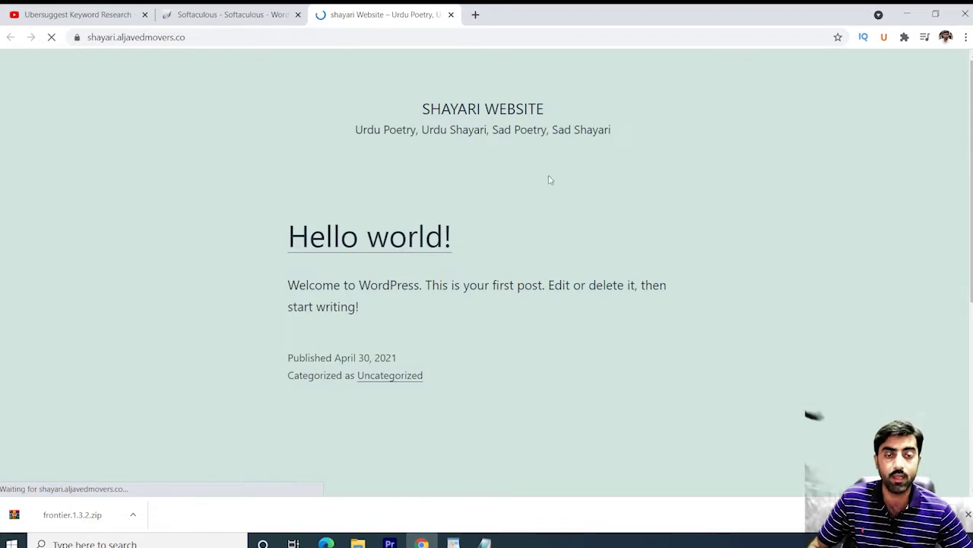
click(243, 14)
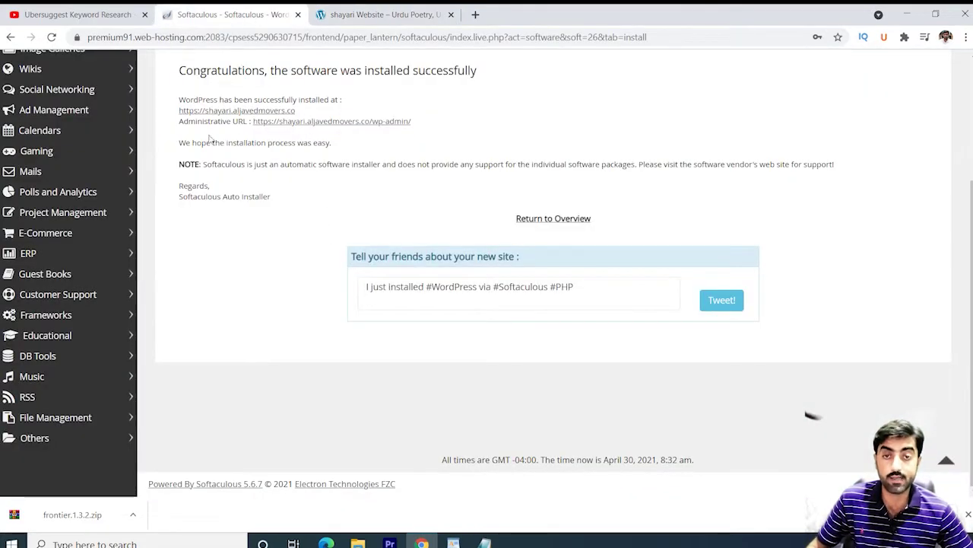
click(326, 124)
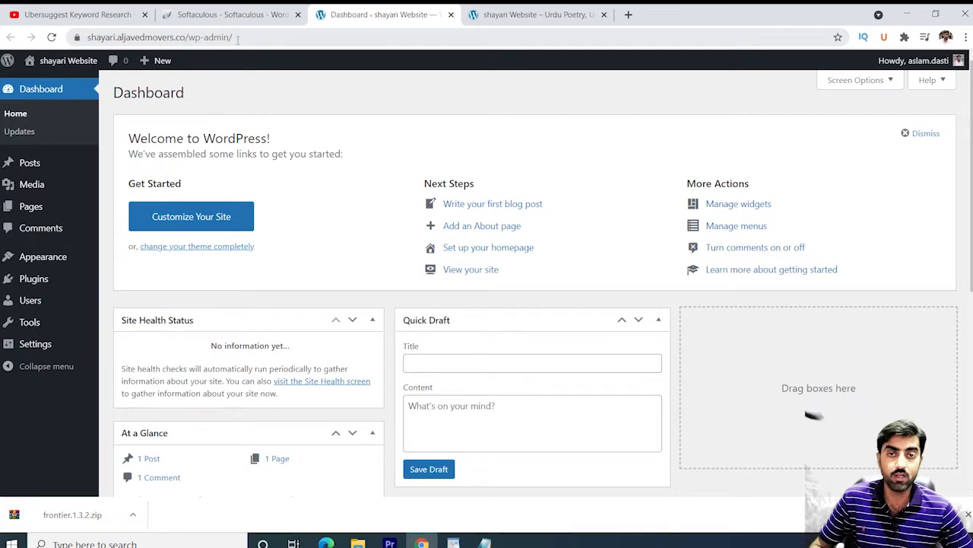
click(230, 17)
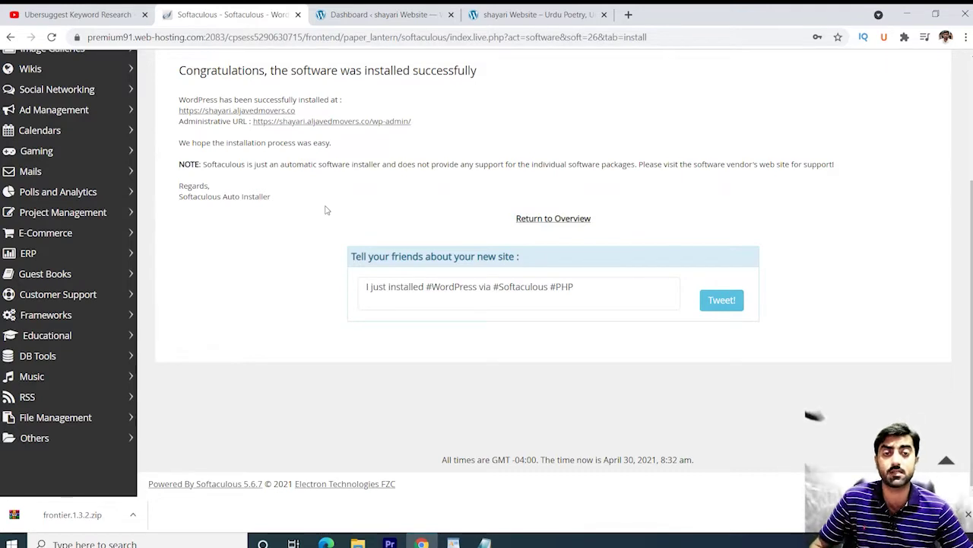
click(348, 14)
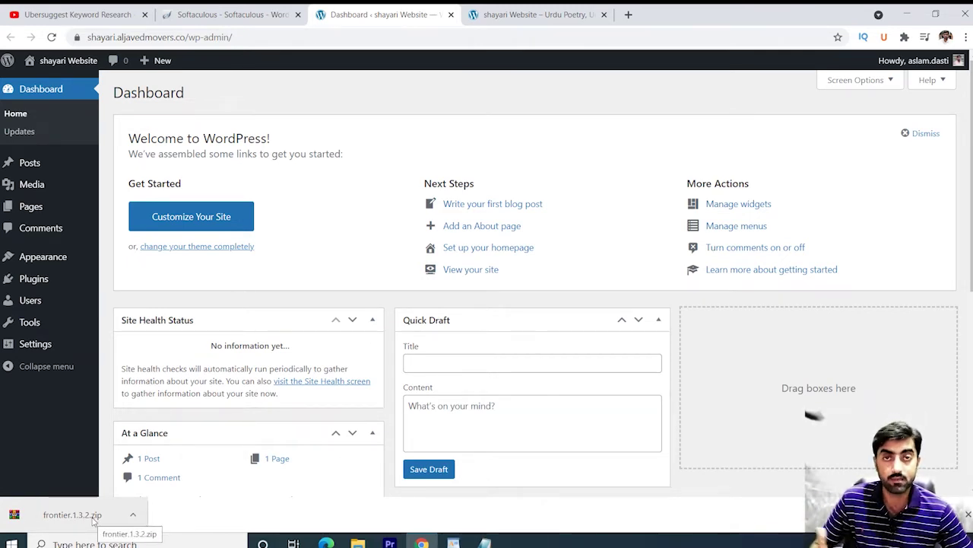
mouse_move(73, 256)
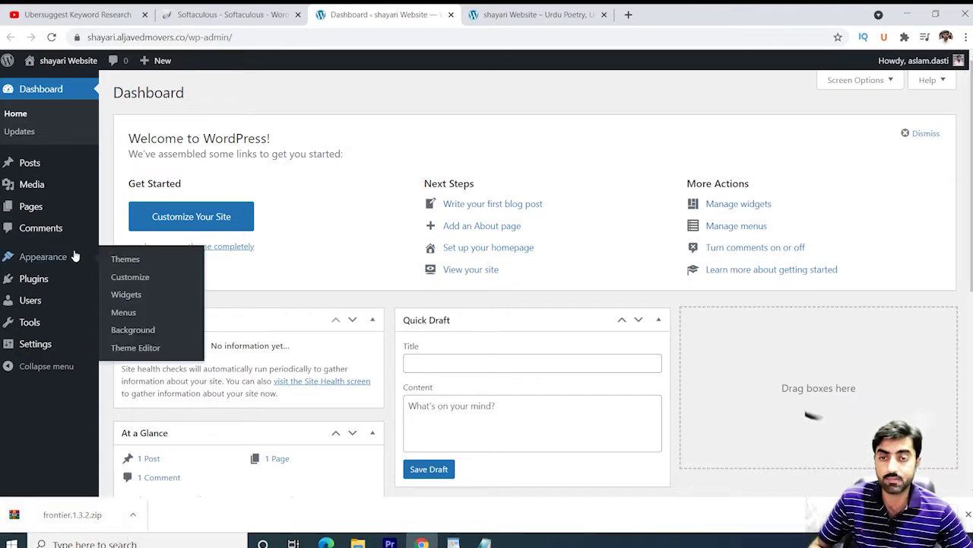
Step: Go to Add Themes and browse the Popular themes list
click(127, 260)
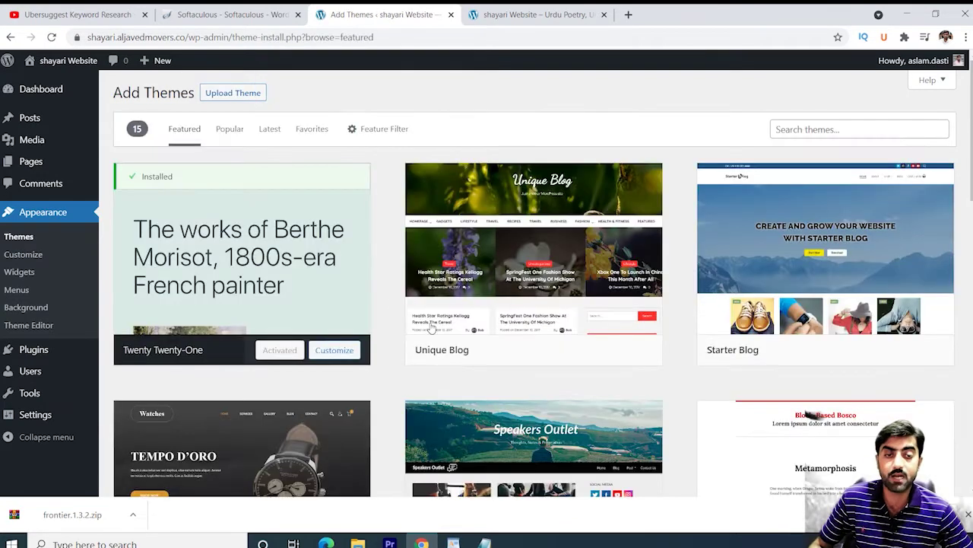
scroll(386, 308, down, 1)
scroll(386, 308, down, 4)
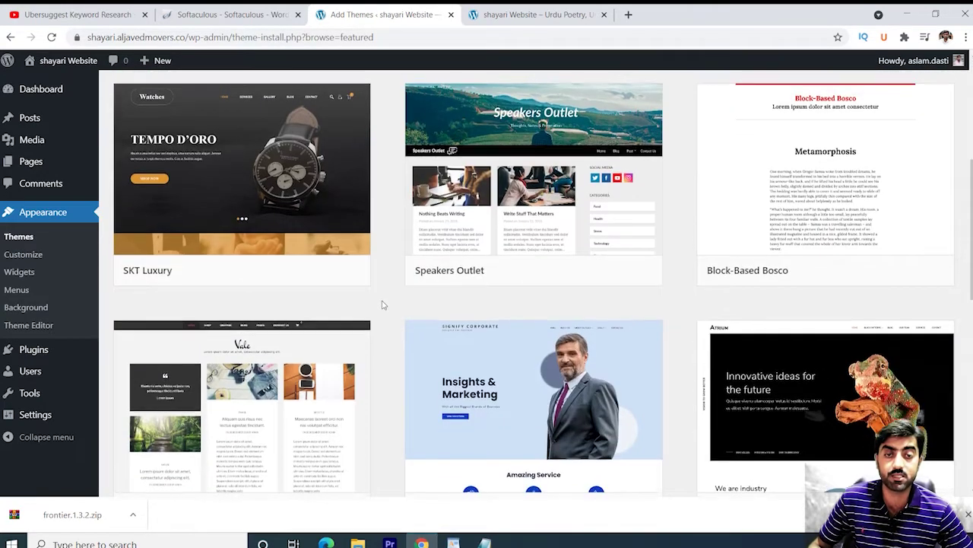
scroll(383, 304, up, 4)
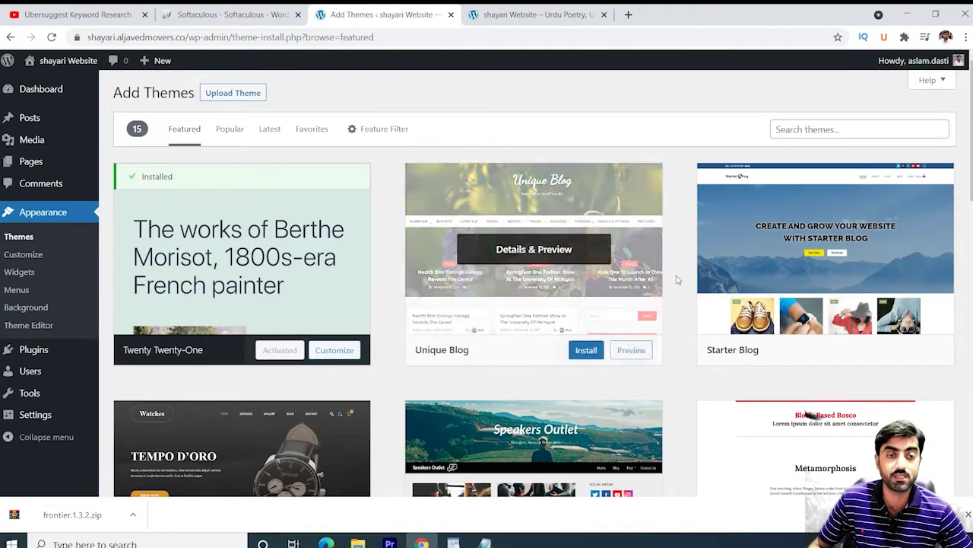
scroll(416, 314, down, 3)
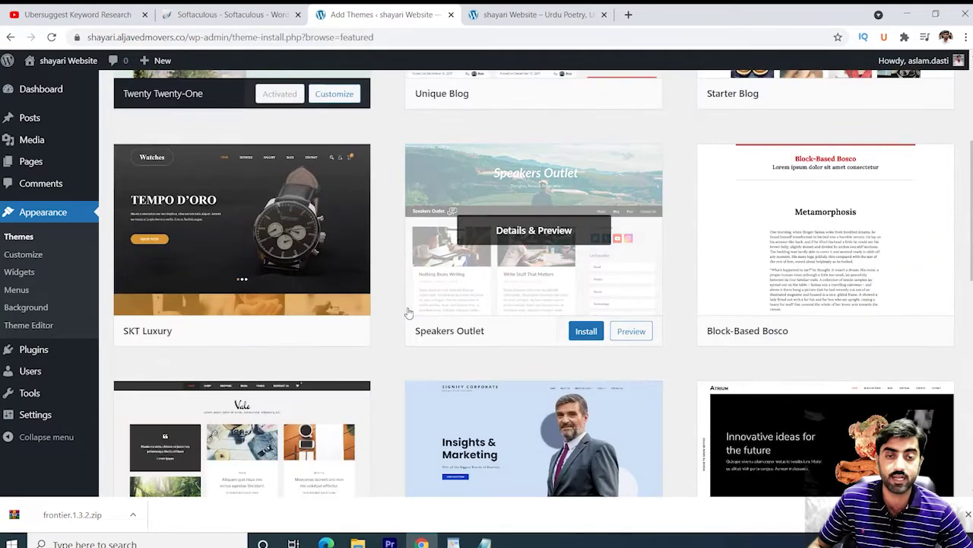
scroll(404, 311, up, 3)
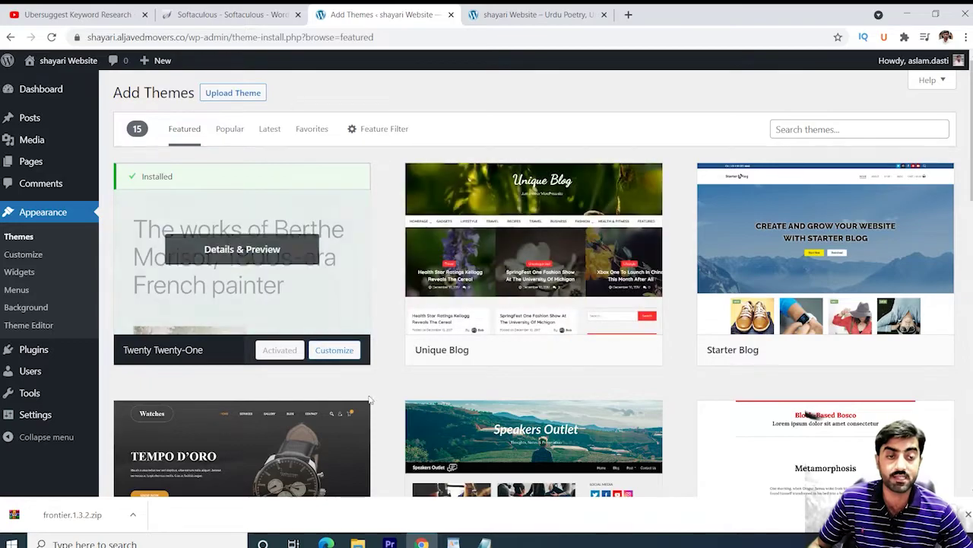
scroll(456, 348, down, 8)
scroll(456, 349, down, 3)
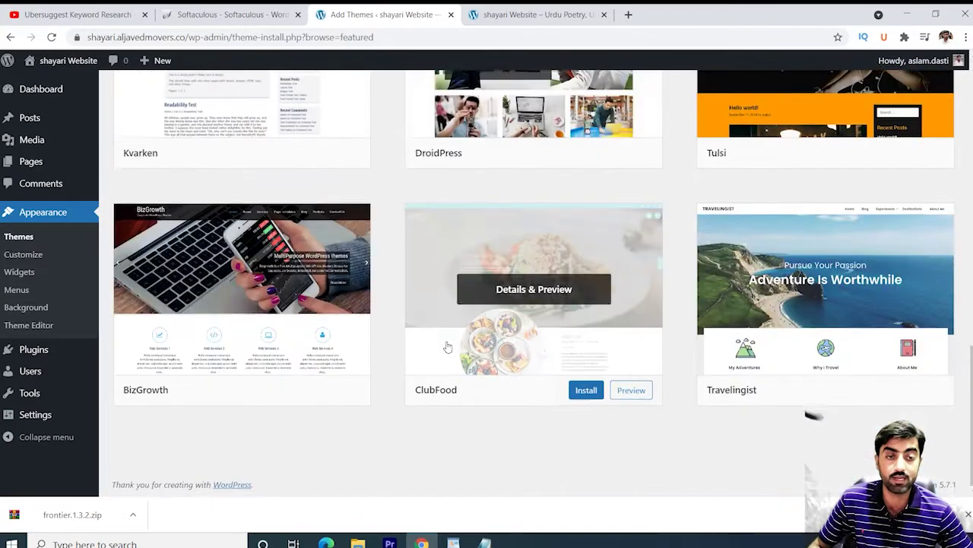
scroll(446, 342, up, 10)
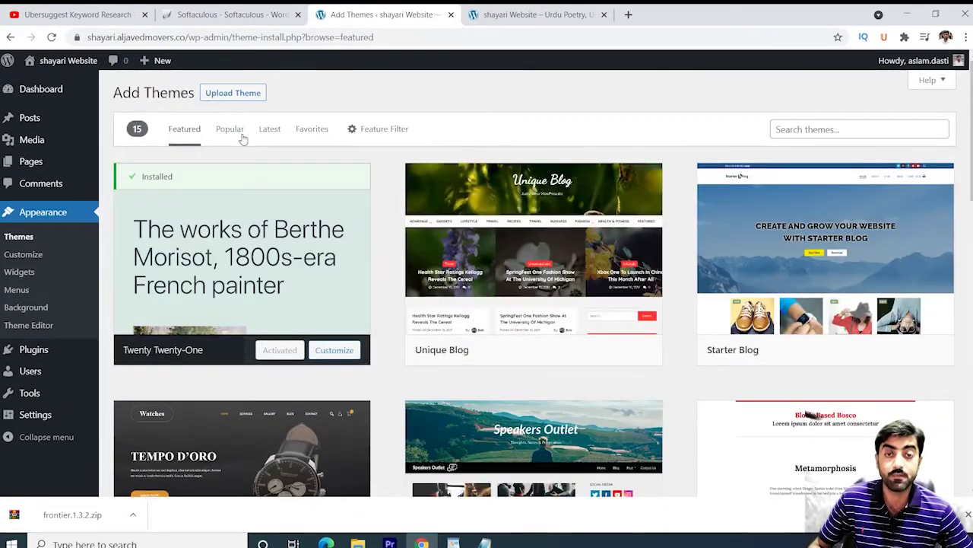
click(232, 130)
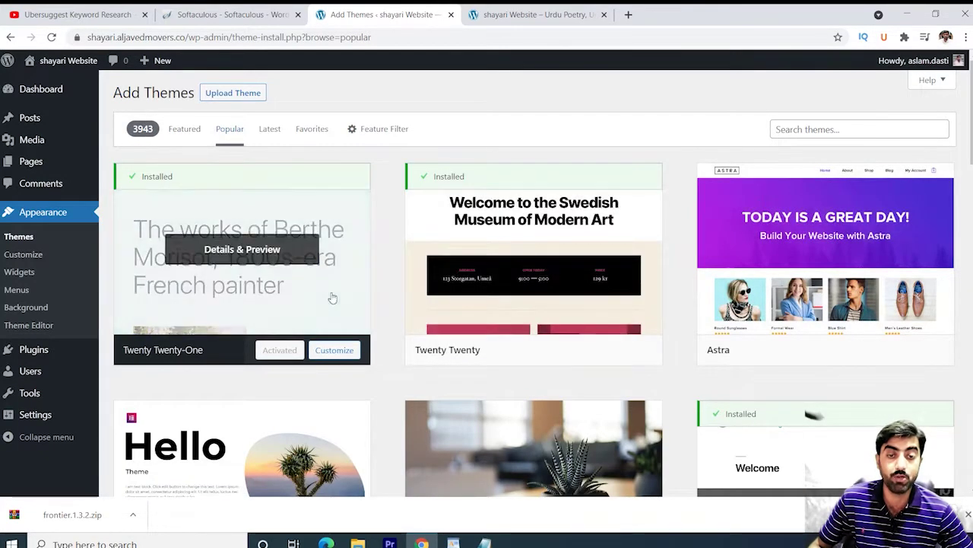
scroll(330, 297, down, 4)
scroll(304, 456, up, 4)
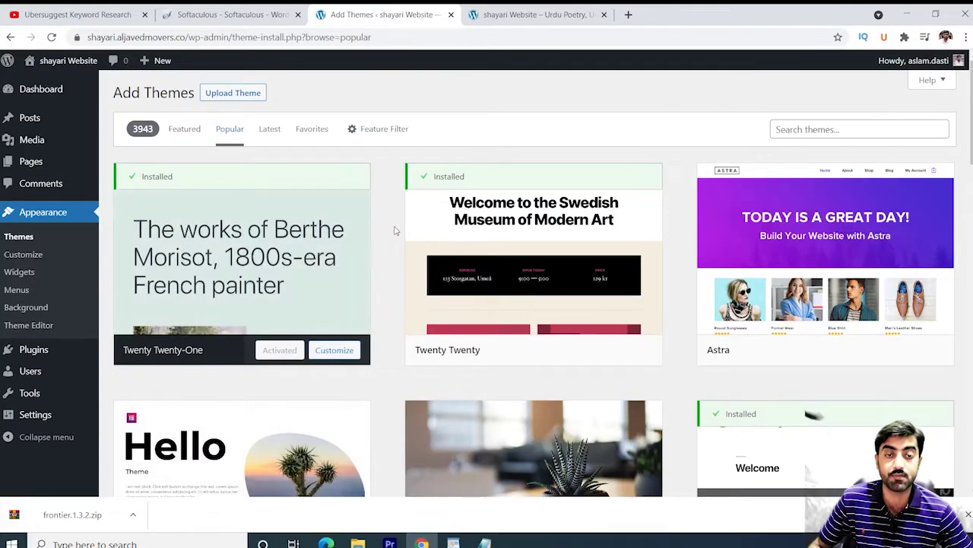
mouse_move(810, 199)
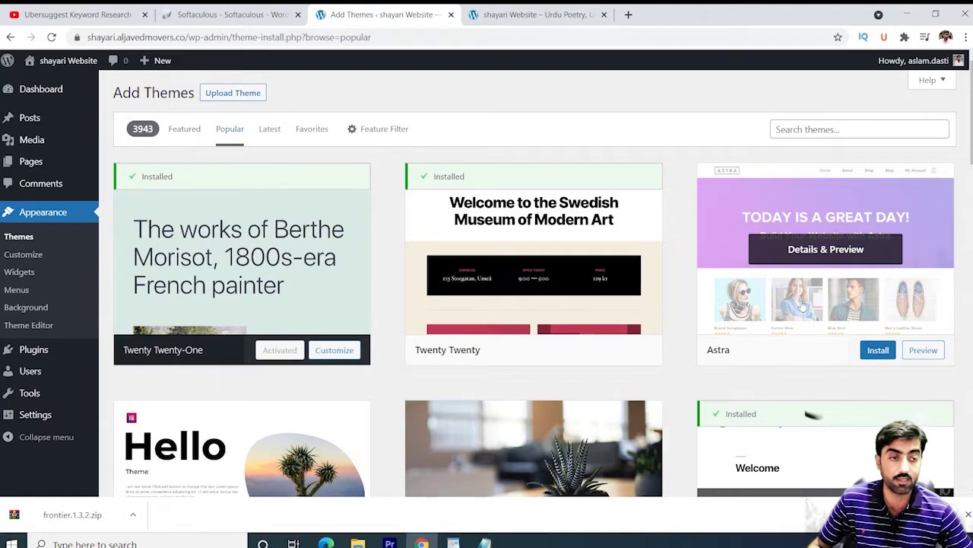
scroll(508, 328, down, 6)
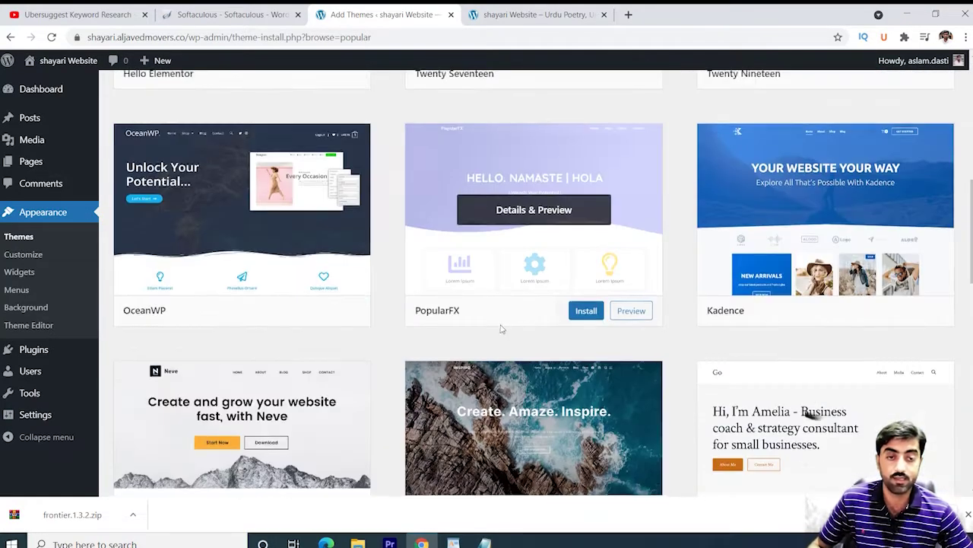
scroll(508, 329, up, 6)
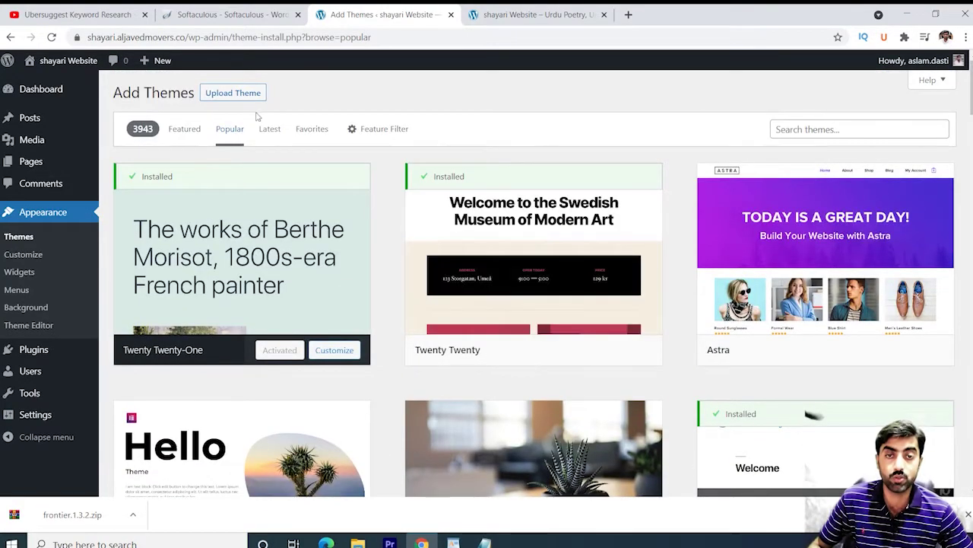
Step: Look through Latest and Favorites themes, then show the Subject, Features and Layout filters
click(270, 133)
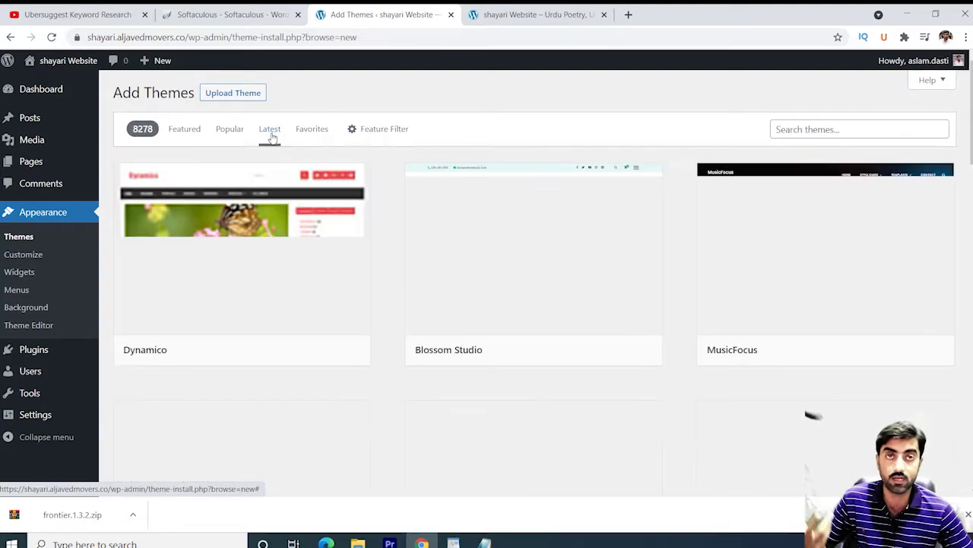
scroll(666, 285, down, 7)
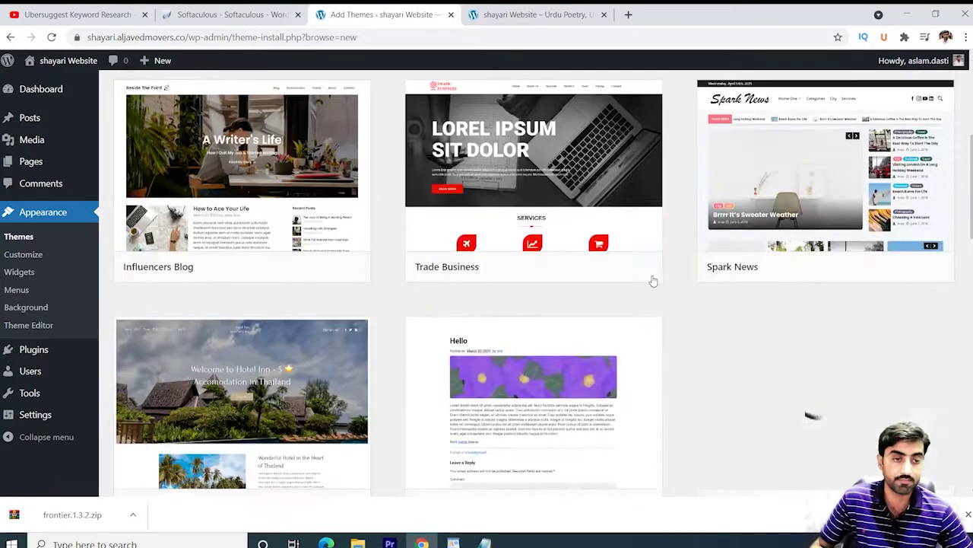
scroll(649, 279, up, 7)
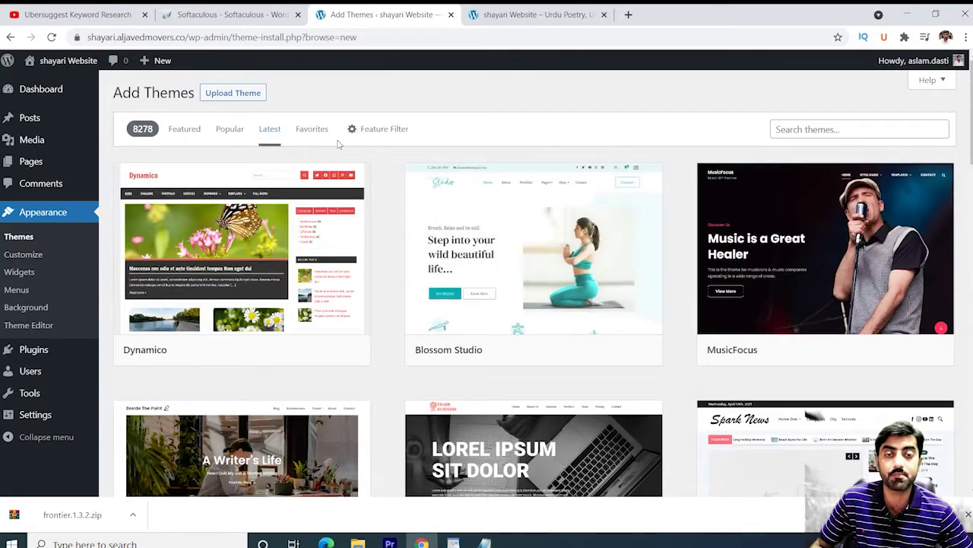
click(311, 131)
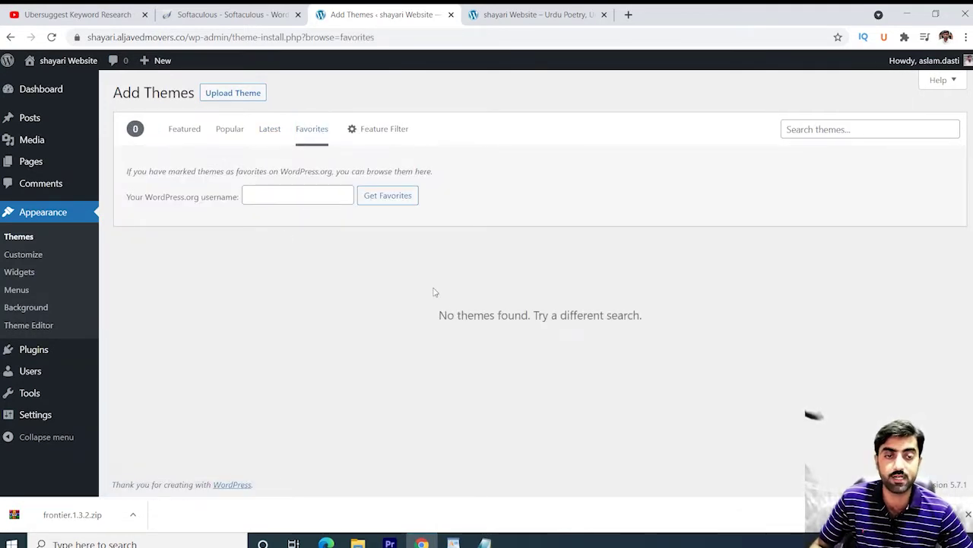
click(374, 131)
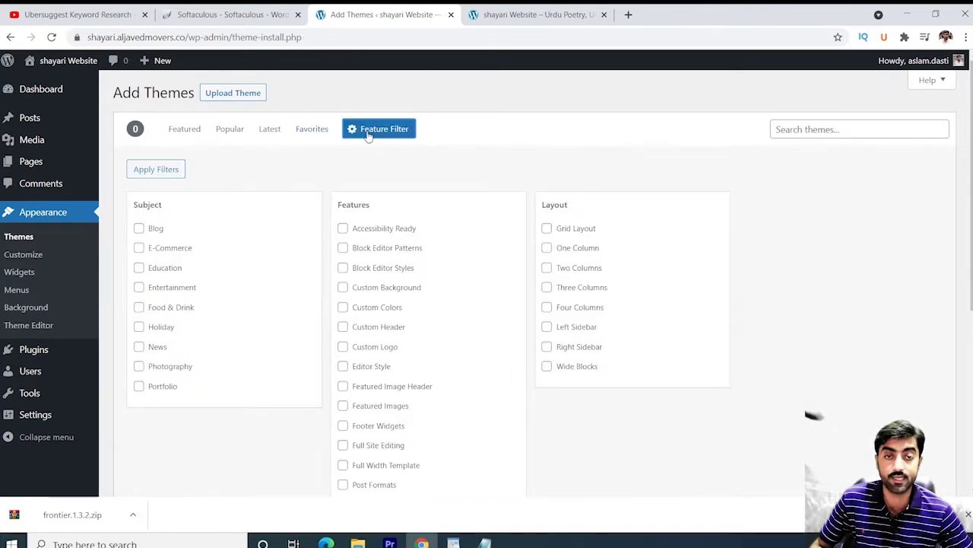
Step: Tick Blog, Accessibility Ready, Block Editor Patterns, Block Editor Styles and Three Columns filters
click(367, 134)
click(367, 134)
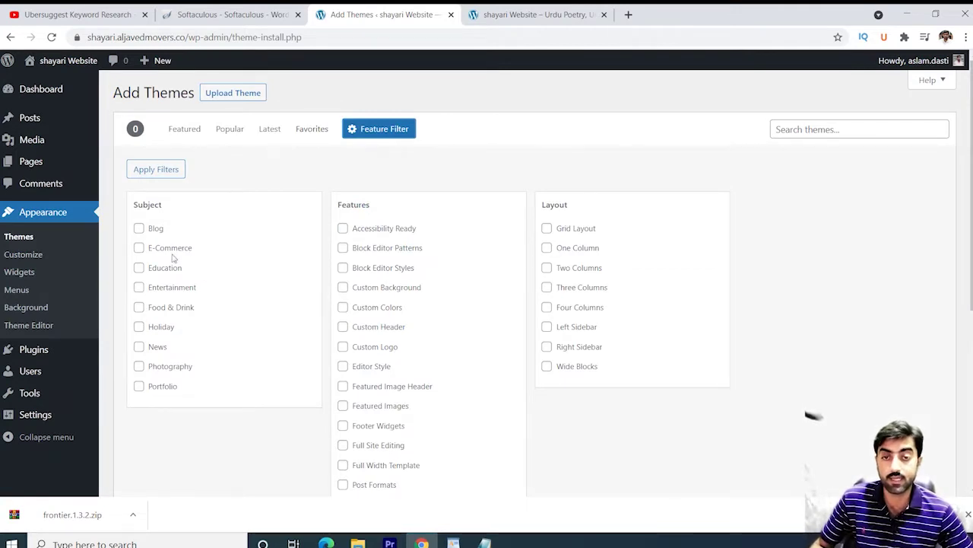
click(139, 229)
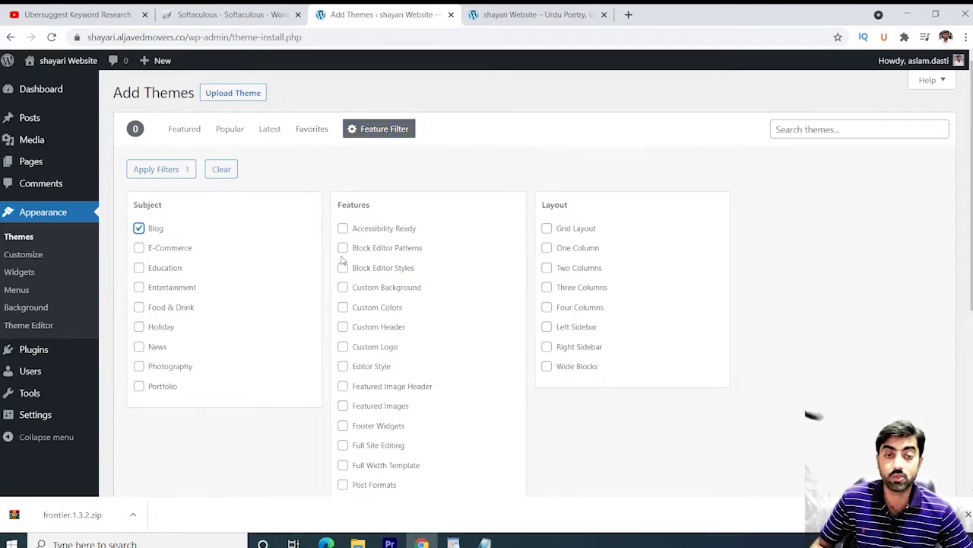
click(343, 228)
click(343, 247)
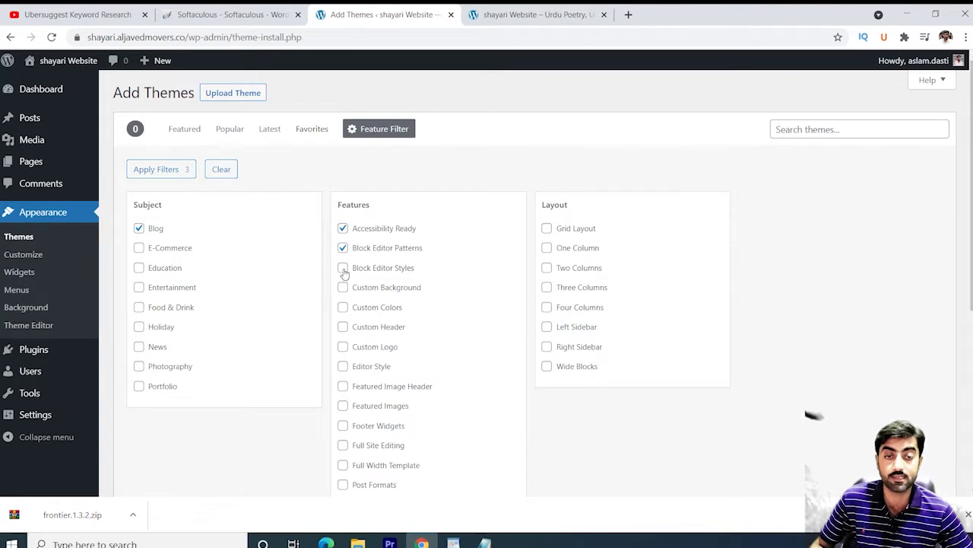
click(343, 270)
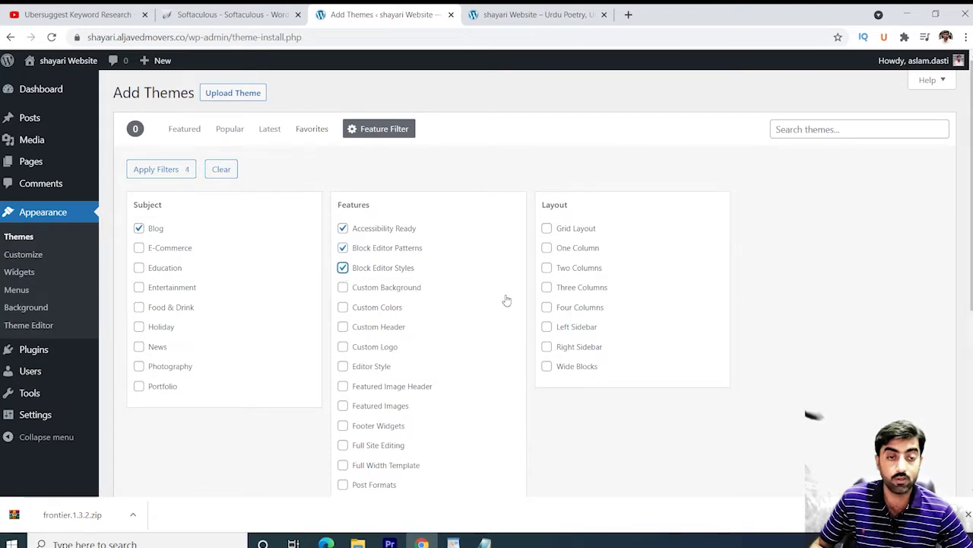
click(547, 287)
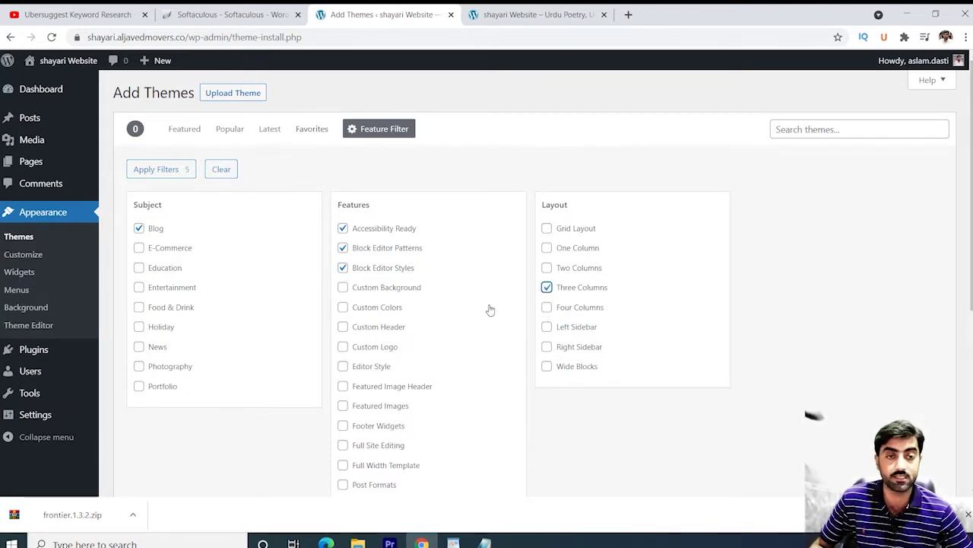
scroll(465, 359, down, 3)
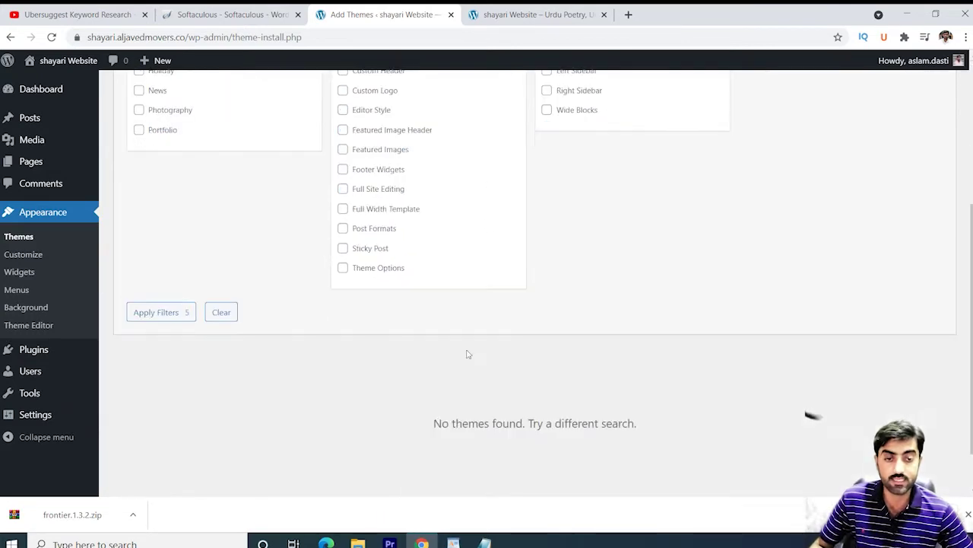
scroll(282, 342, up, 1)
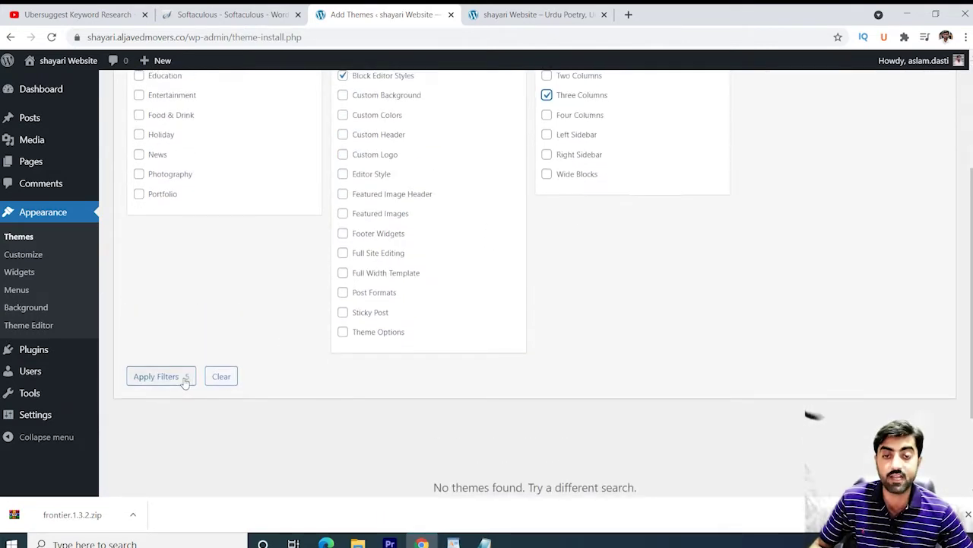
scroll(354, 365, up, 2)
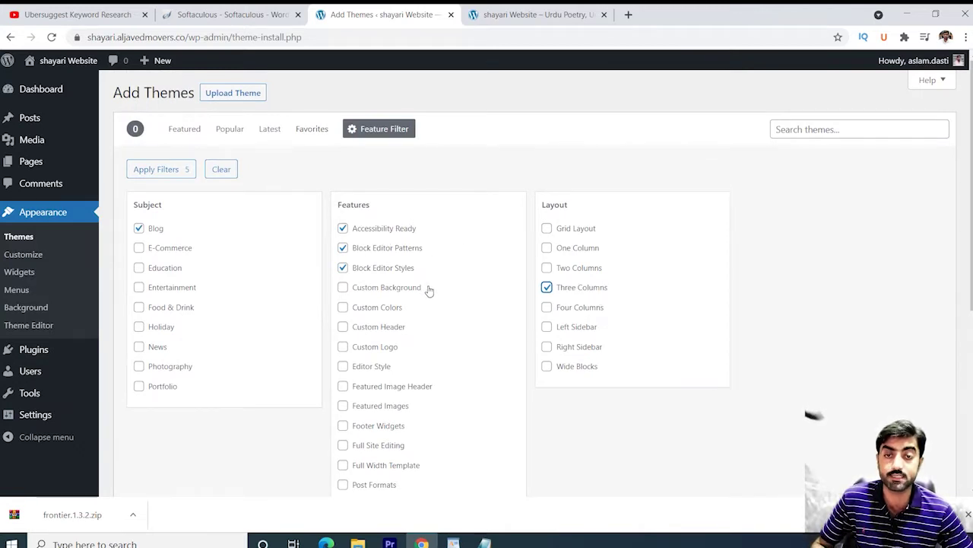
Step: Change the subject filter from Blog to News
click(139, 230)
click(140, 249)
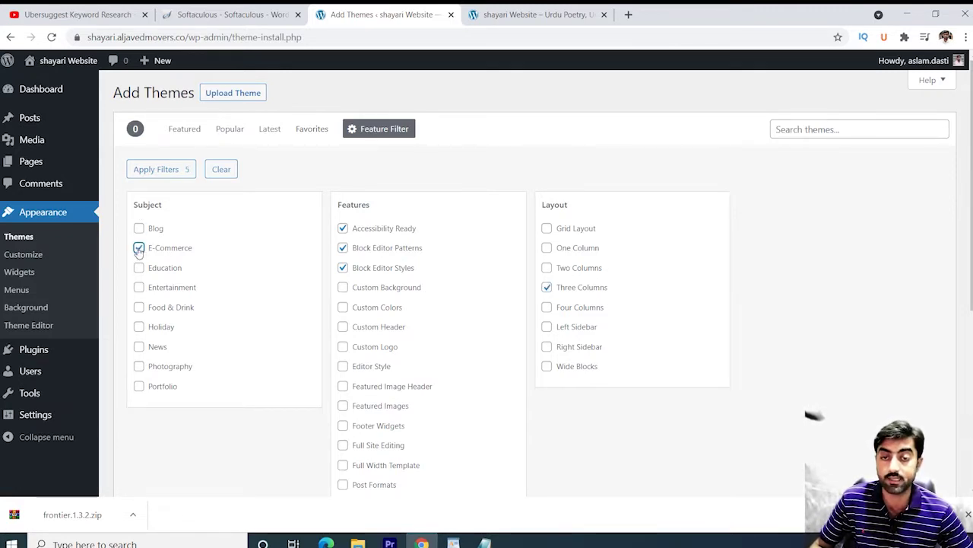
click(139, 249)
click(139, 348)
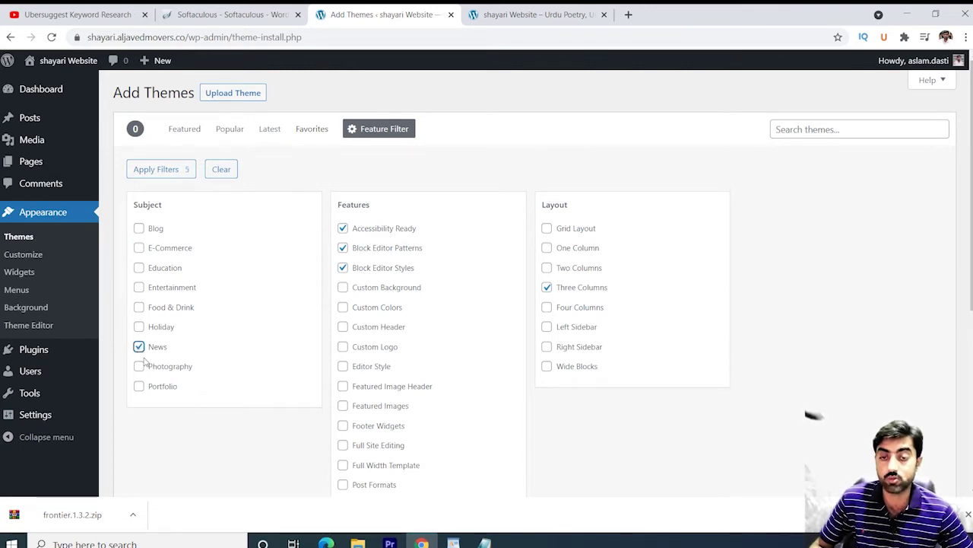
click(139, 386)
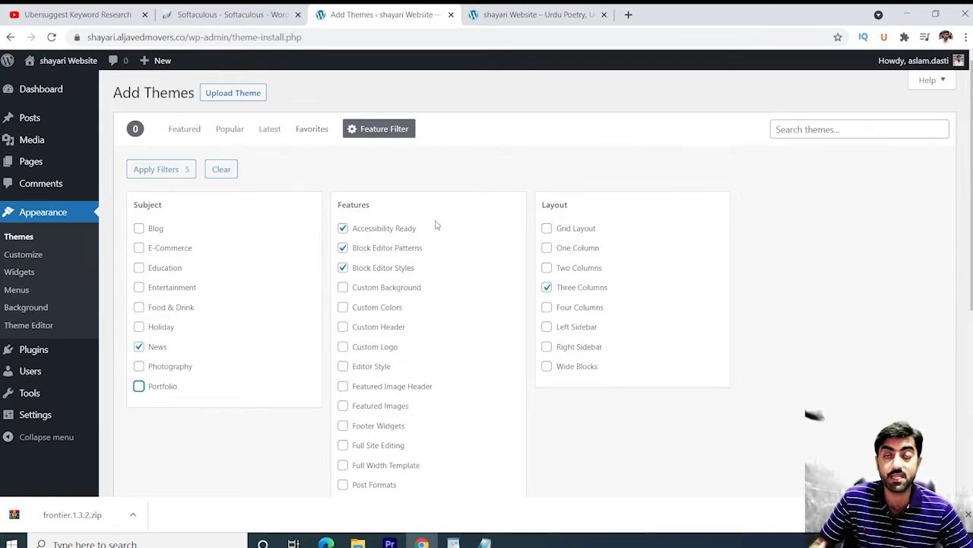
Step: Upload frontier.1.3.2.zip from Downloads and install the Frontier theme
click(247, 99)
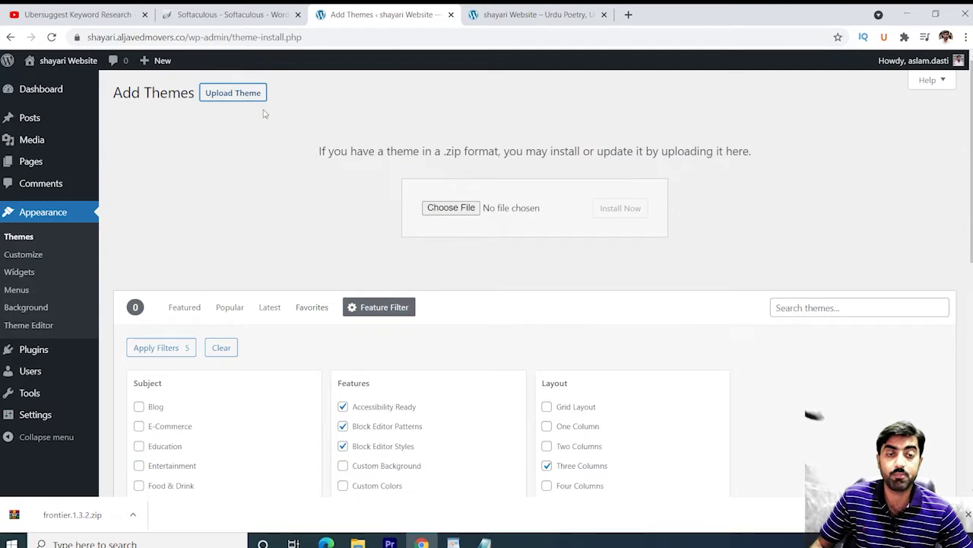
click(459, 210)
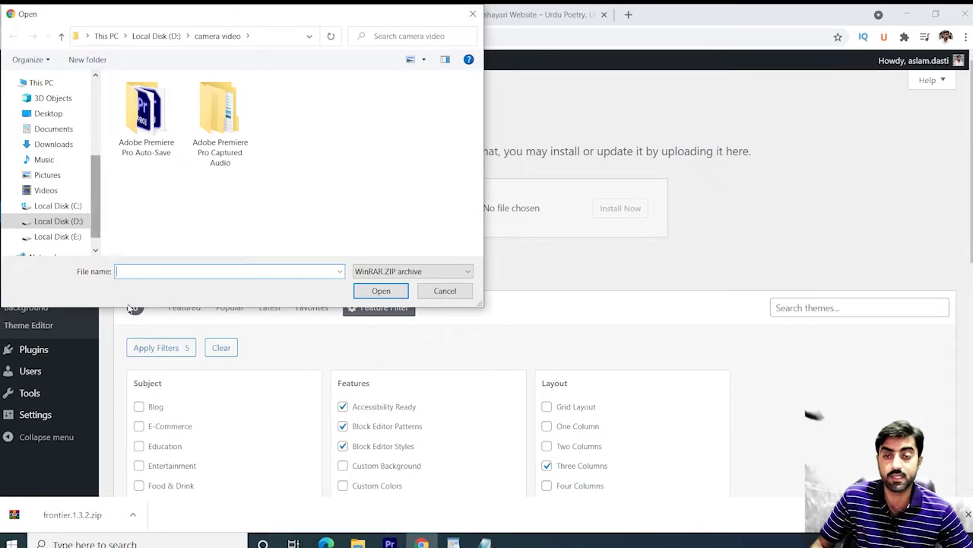
click(53, 144)
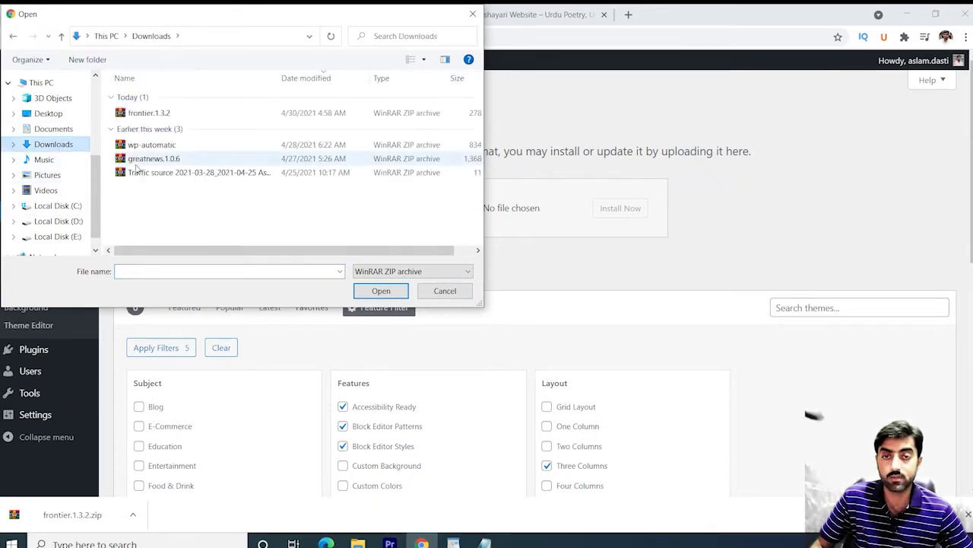
click(170, 115)
double_click(171, 116)
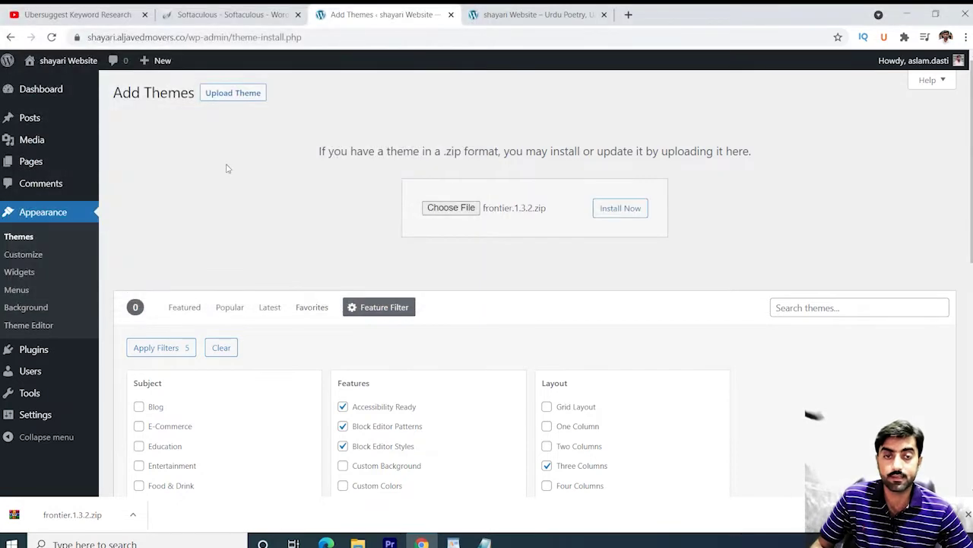
click(616, 218)
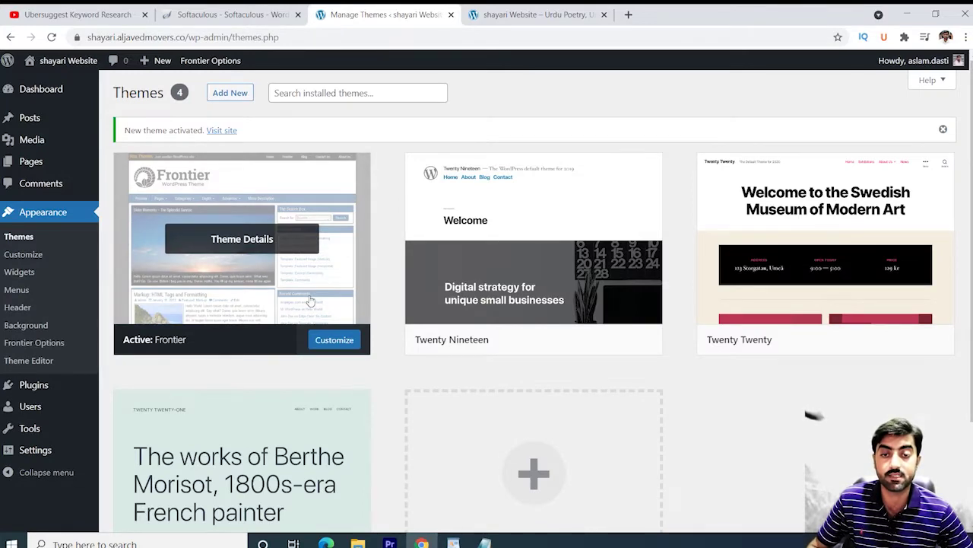
click(539, 14)
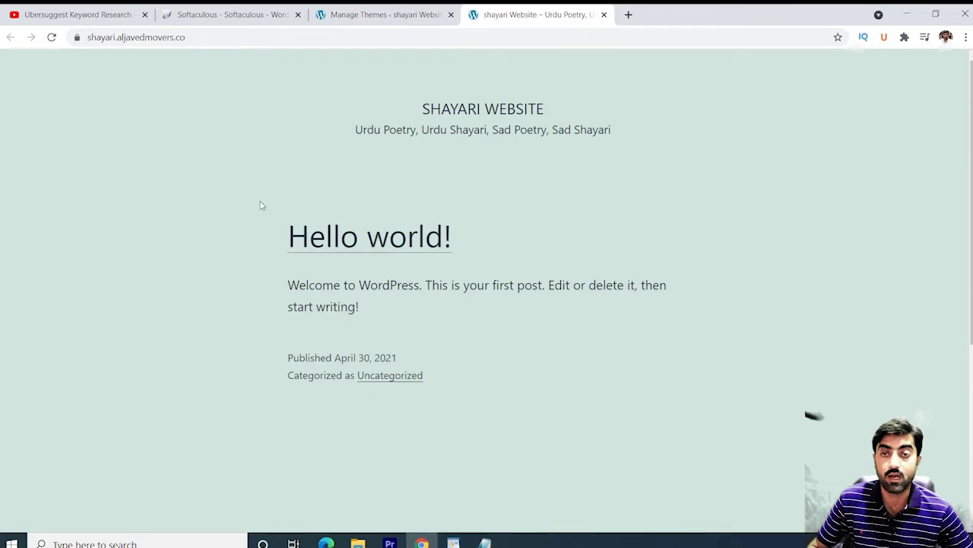
click(52, 37)
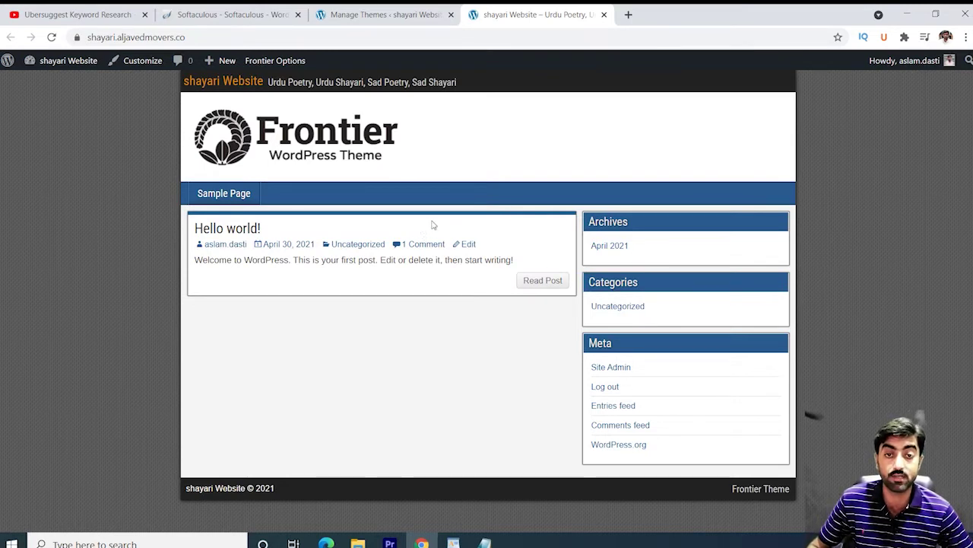
click(384, 15)
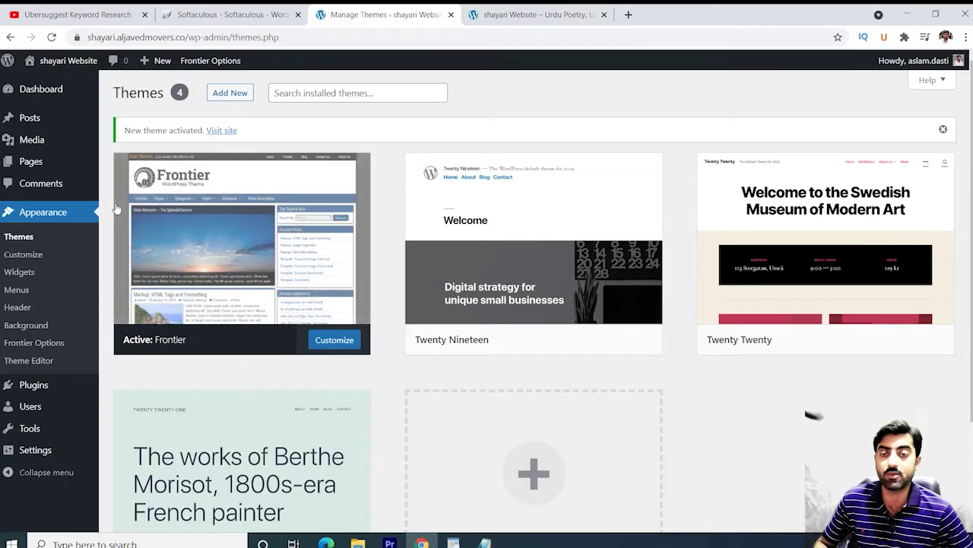
Step: Open three new page editors and the Pages list in separate browser tabs
mouse_move(41, 168)
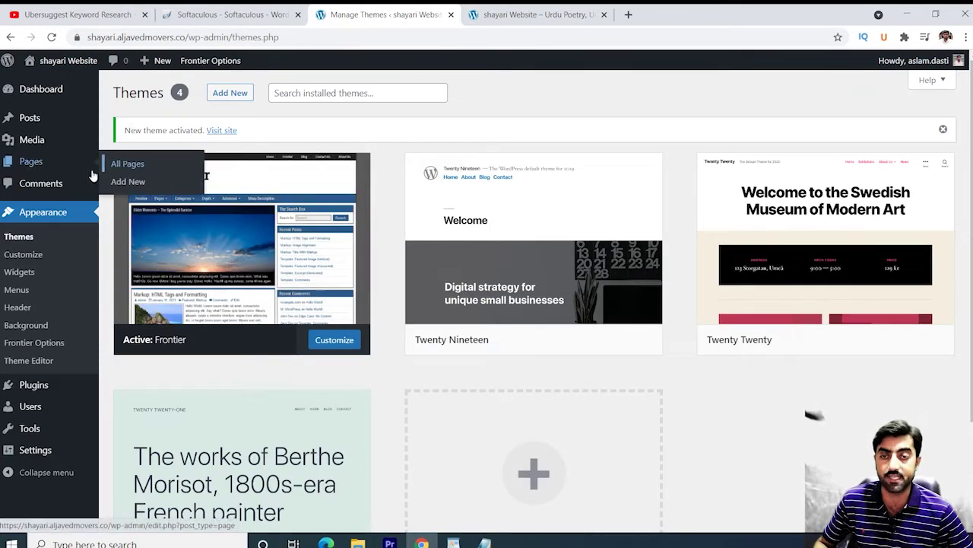
right_click(128, 184)
click(144, 194)
right_click(129, 186)
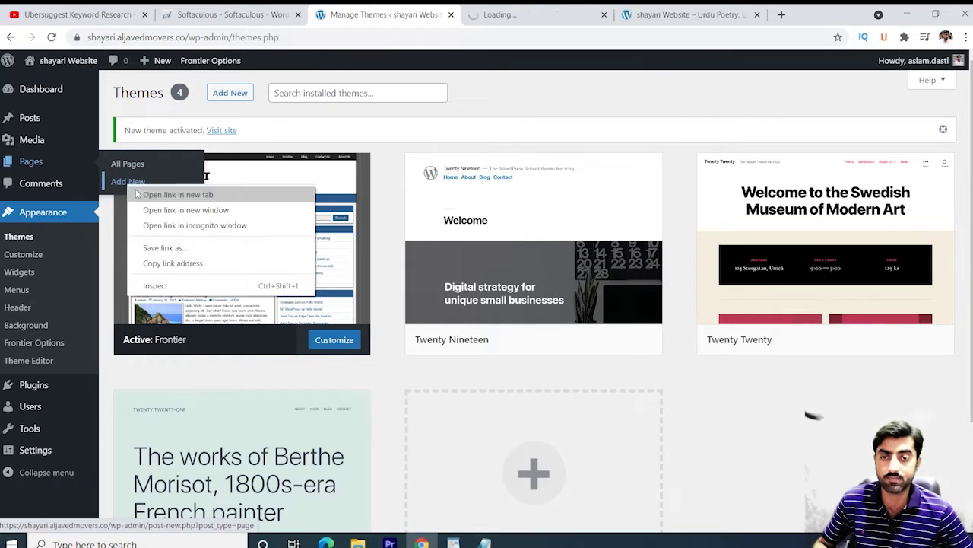
click(138, 195)
right_click(128, 185)
click(141, 194)
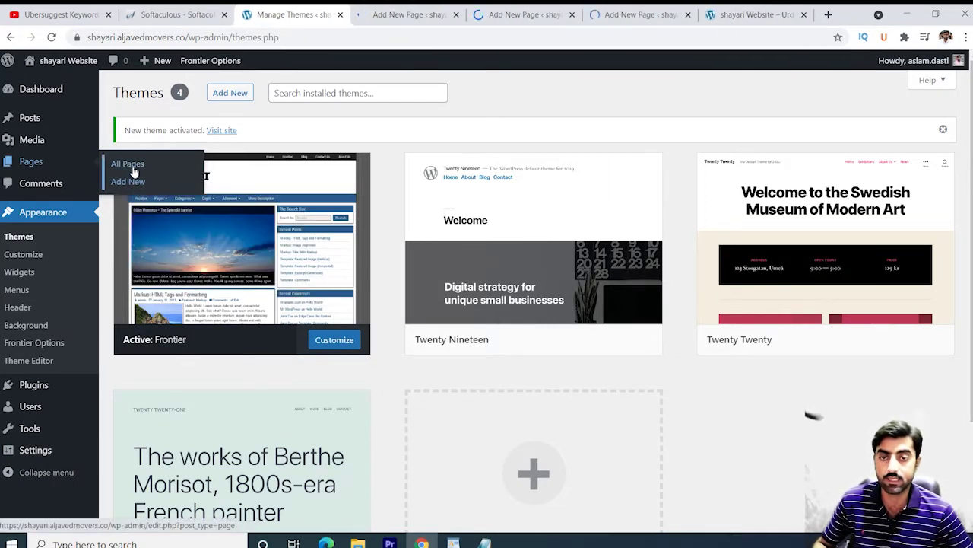
right_click(144, 181)
click(152, 179)
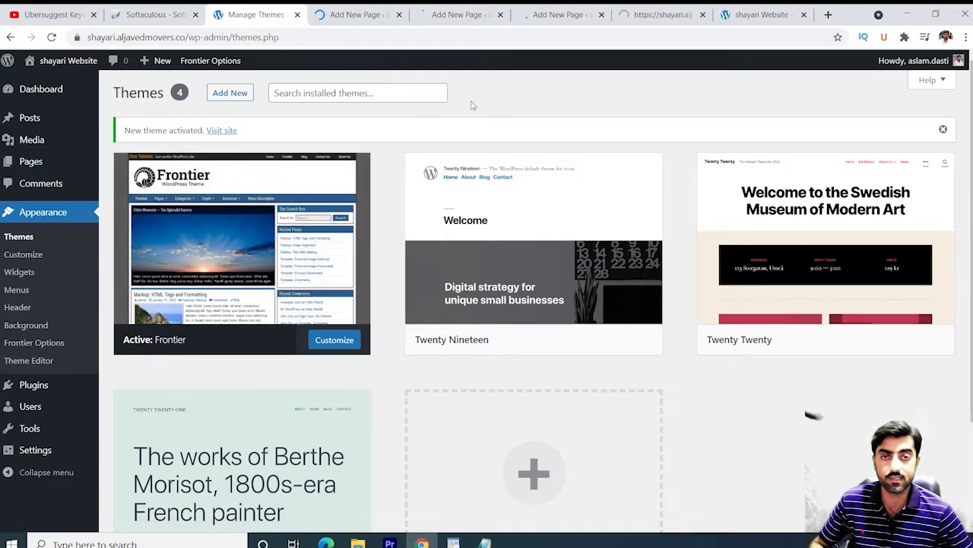
click(361, 17)
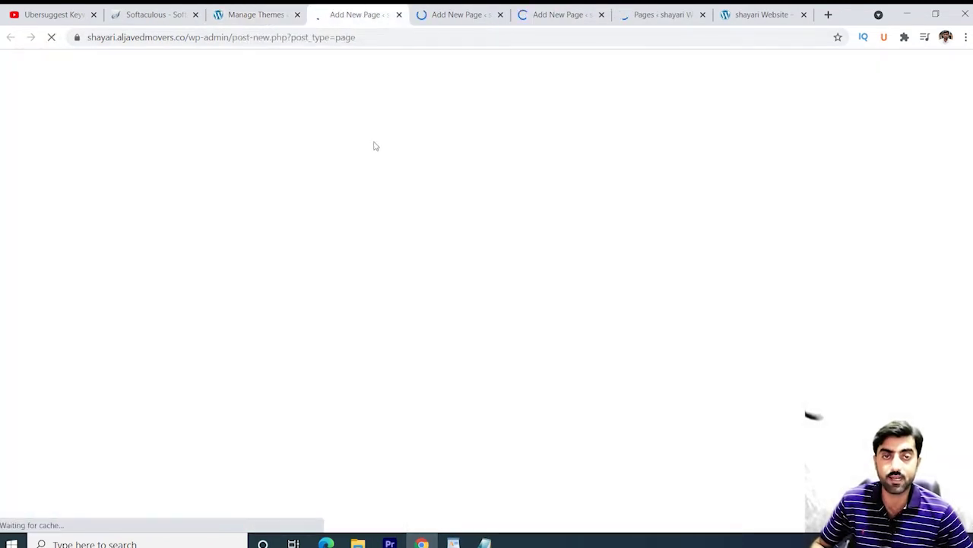
Step: Publish pages titled 'About us' and 'Contact us'
text(About us)
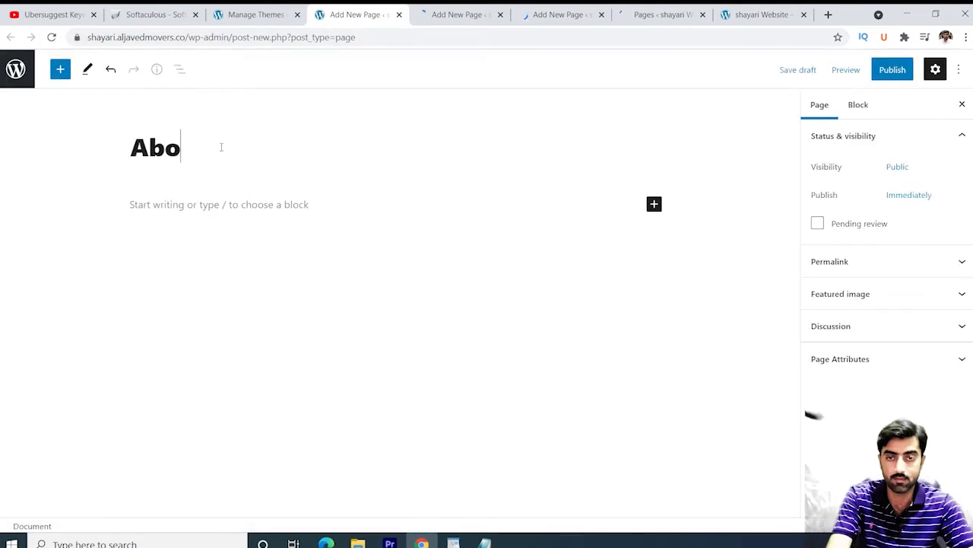
click(891, 72)
click(840, 70)
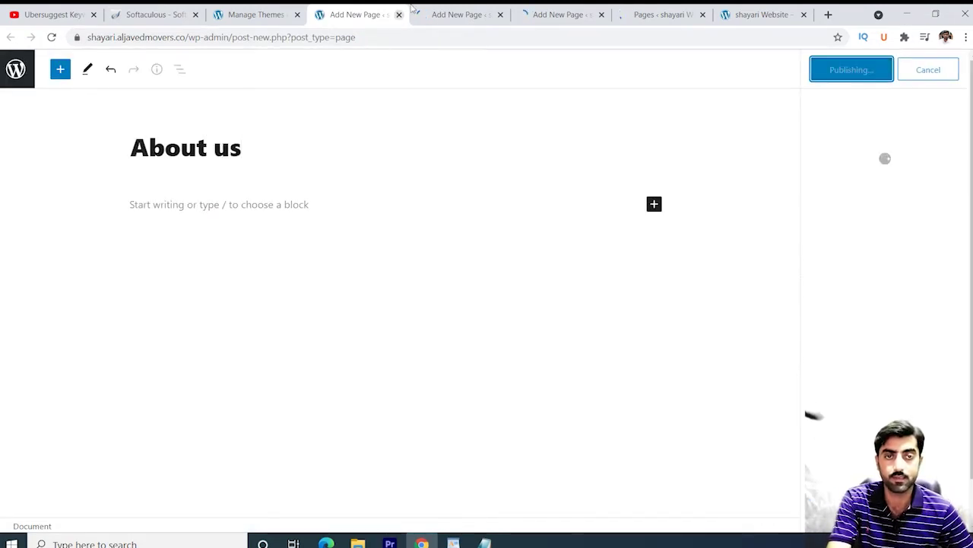
key(ctrl+Tab)
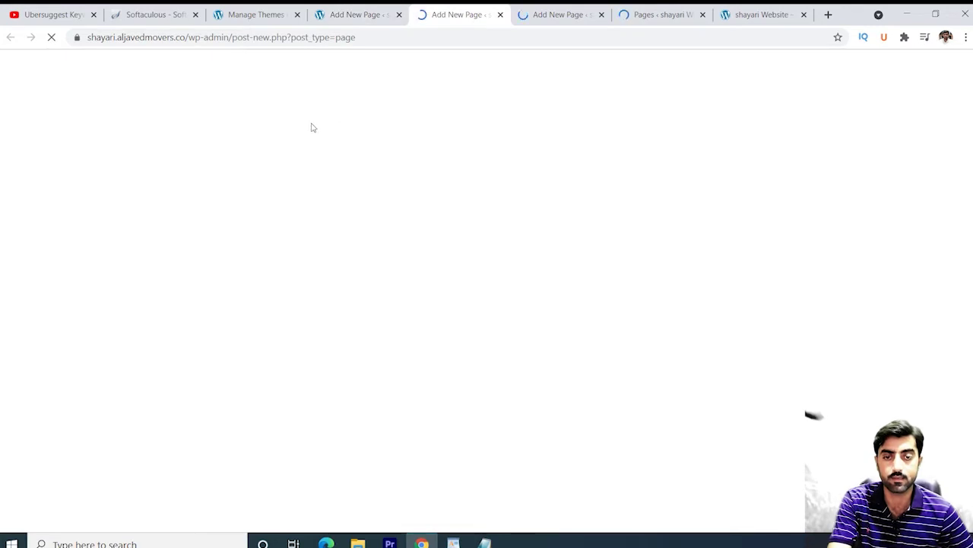
text(Contact us)
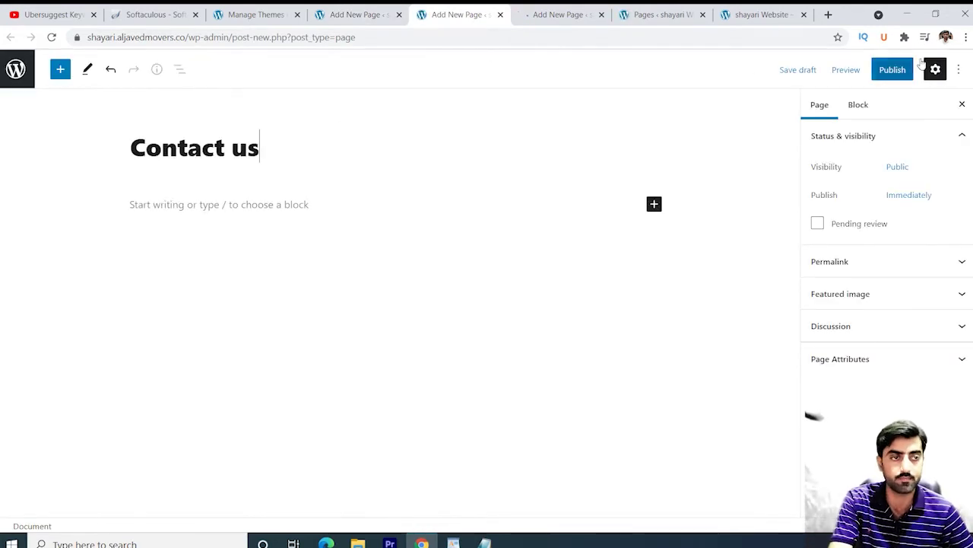
click(891, 70)
click(858, 74)
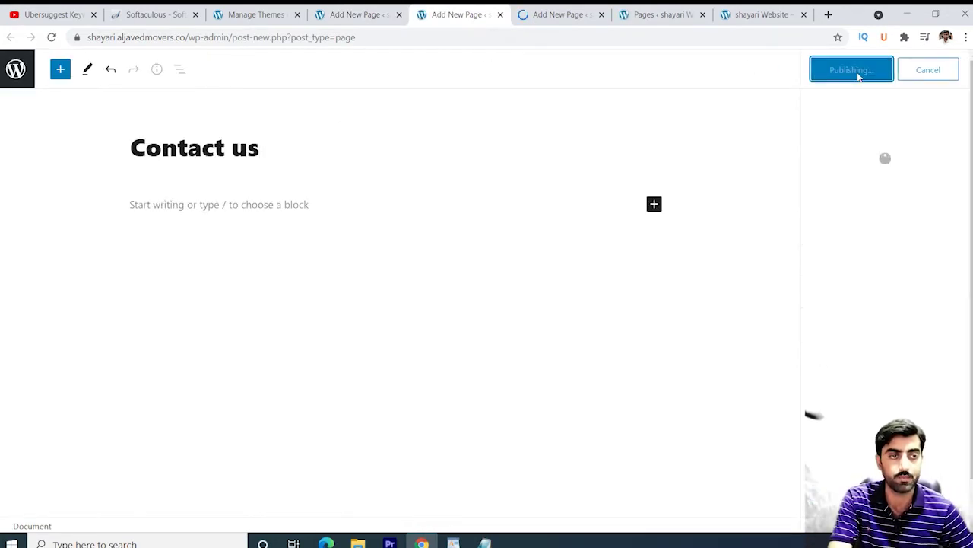
Step: Publish a 'Disclaimer' page, then return to the Pages list
click(568, 21)
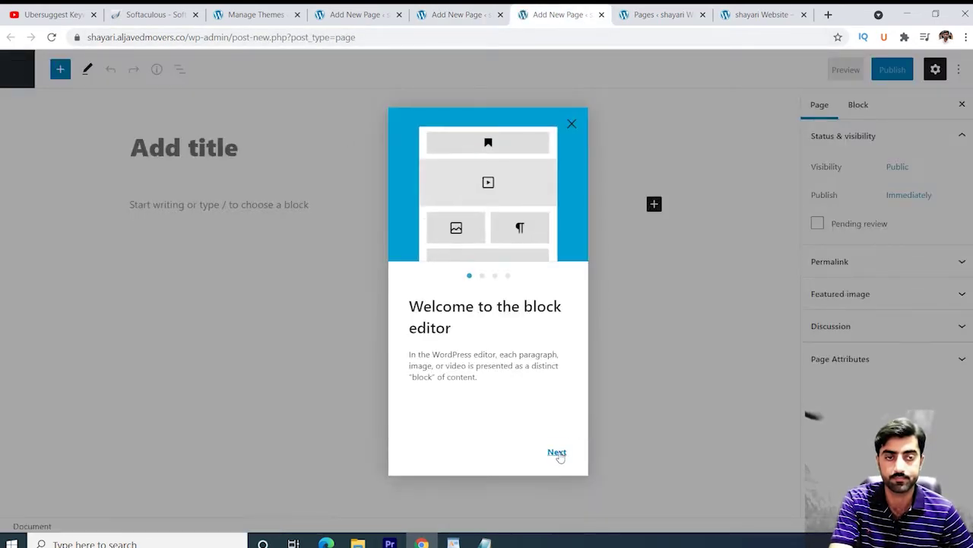
click(558, 452)
click(572, 125)
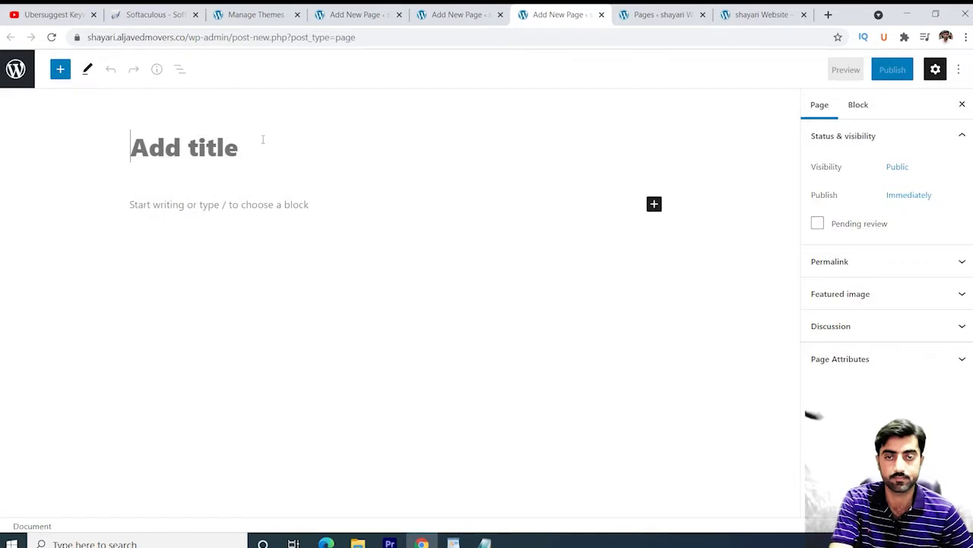
text(Disl)
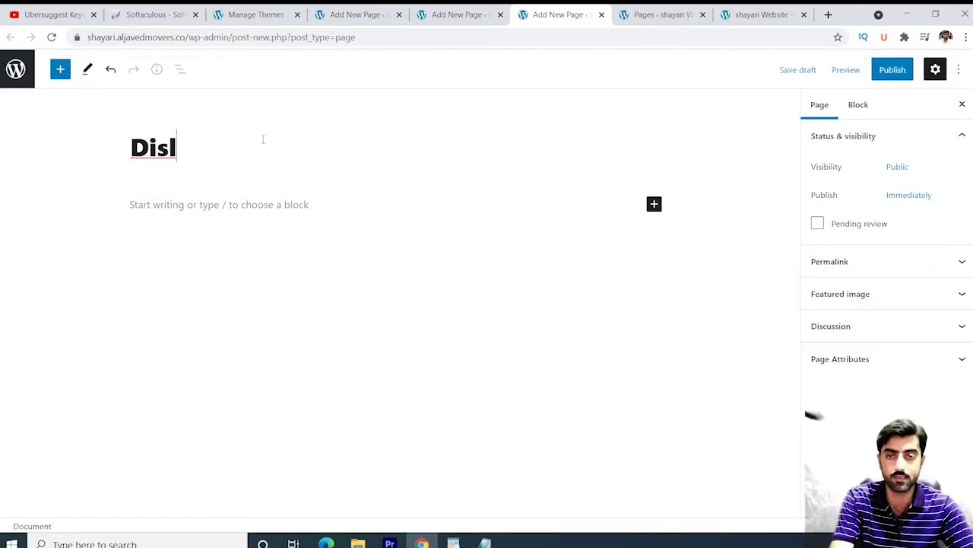
key(BackSpace)
text(claimer)
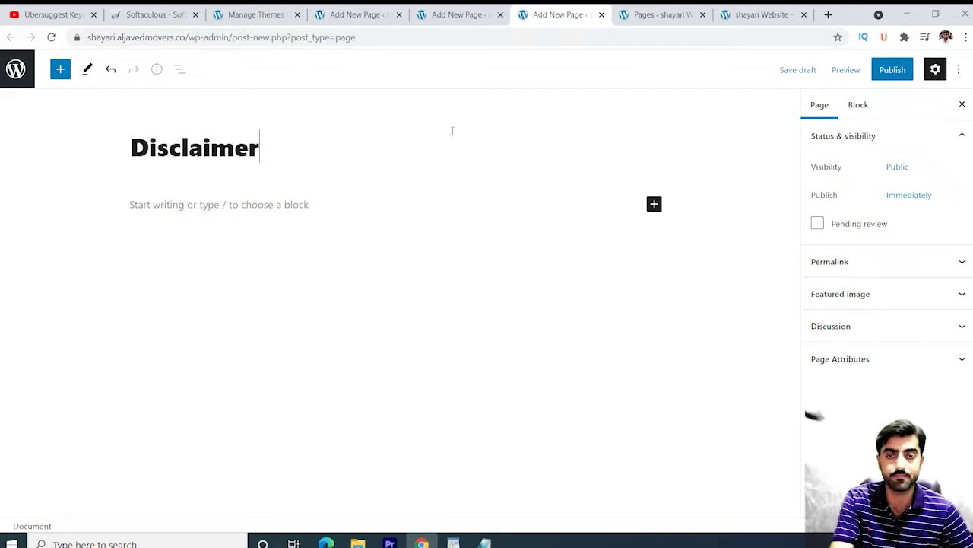
click(892, 70)
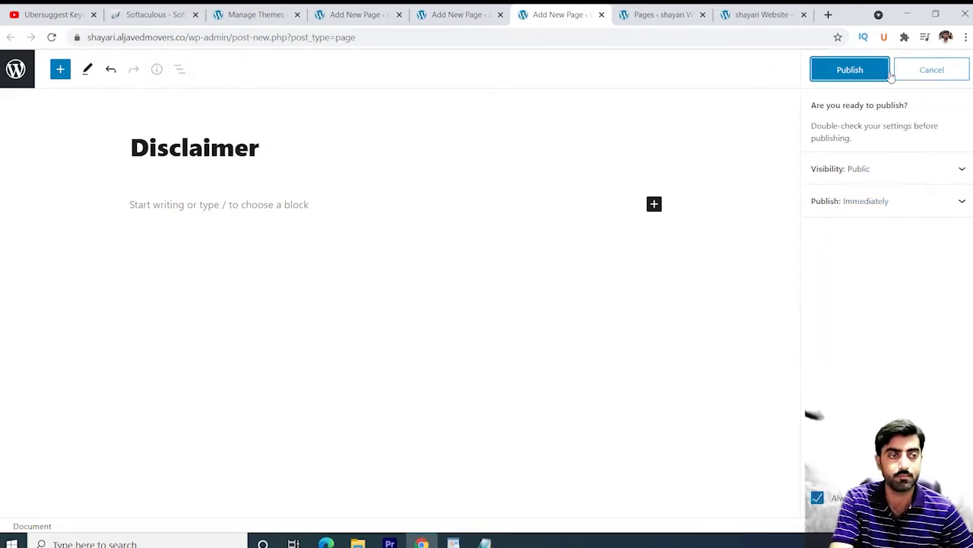
click(842, 72)
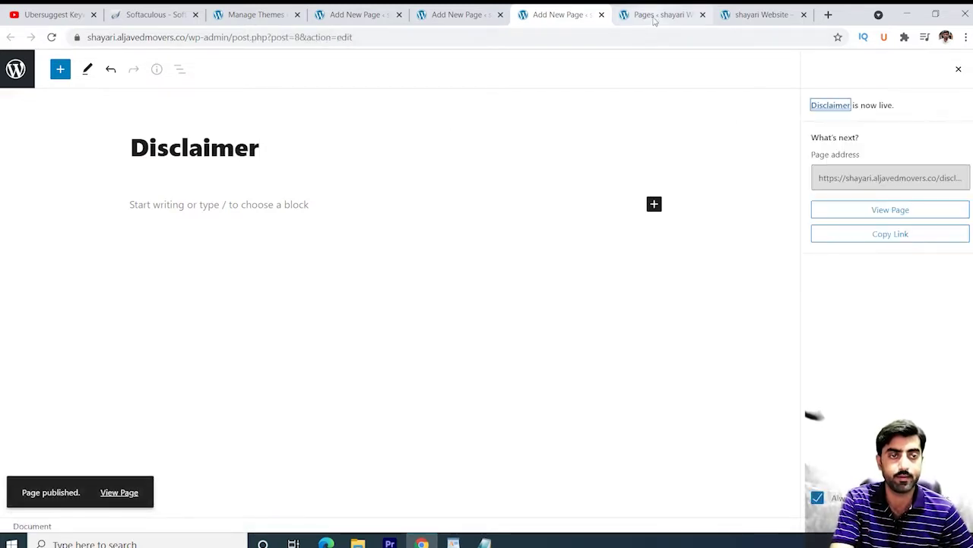
click(654, 15)
mouse_move(250, 206)
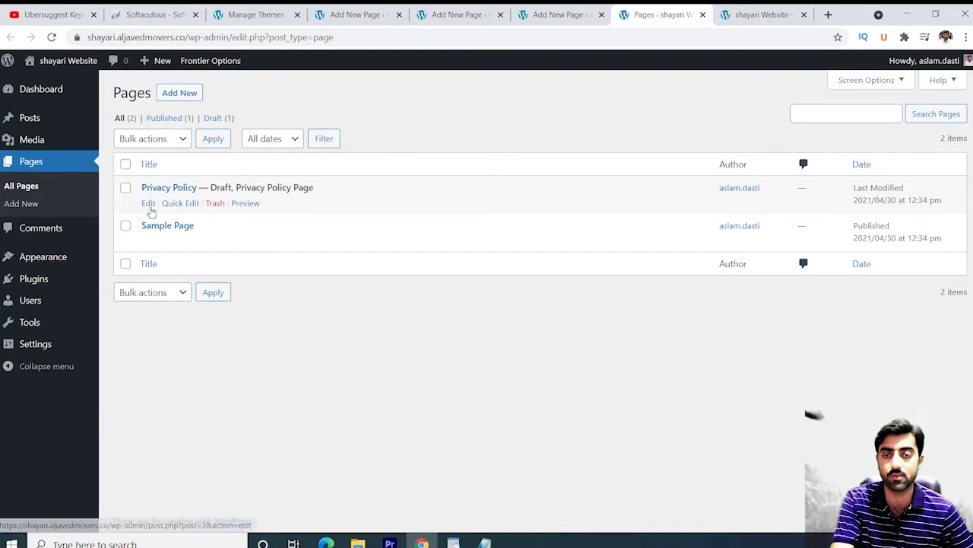
Step: Publish the draft Privacy Policy page
click(148, 204)
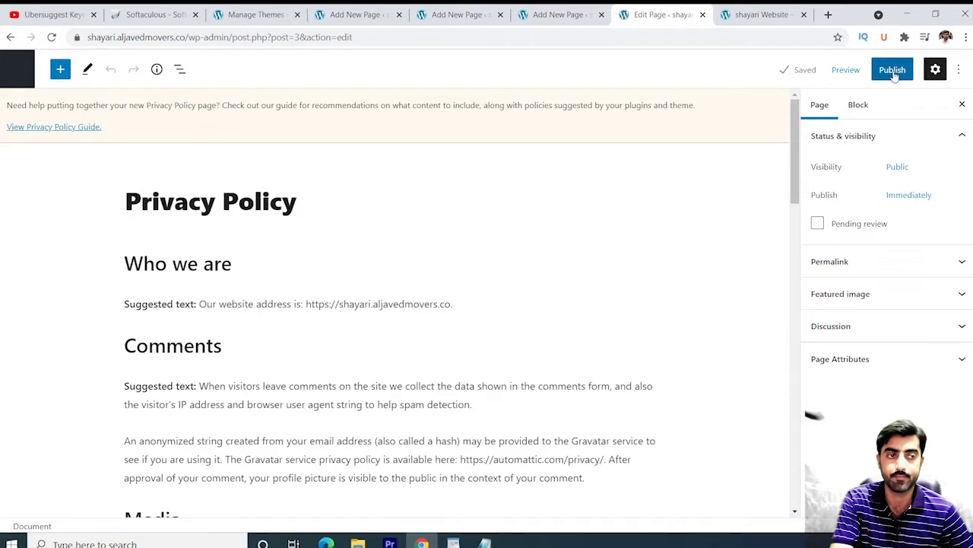
click(893, 70)
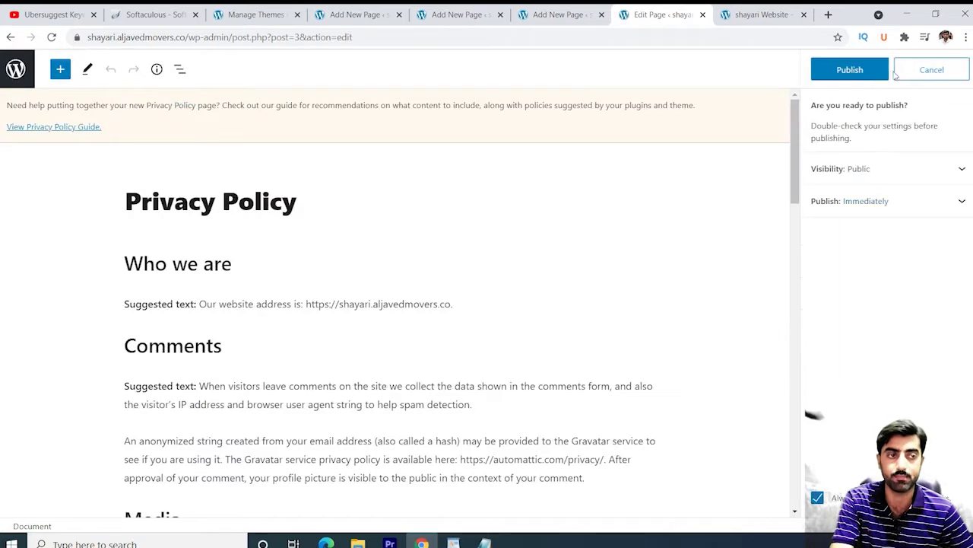
click(849, 70)
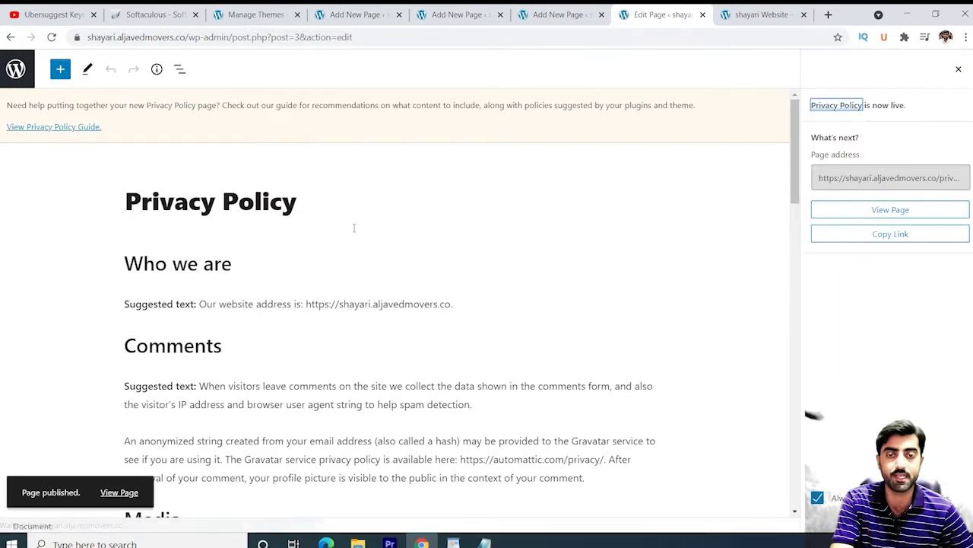
Step: Close the three leftover page-editing tabs, leaving the Themes page showing
click(600, 15)
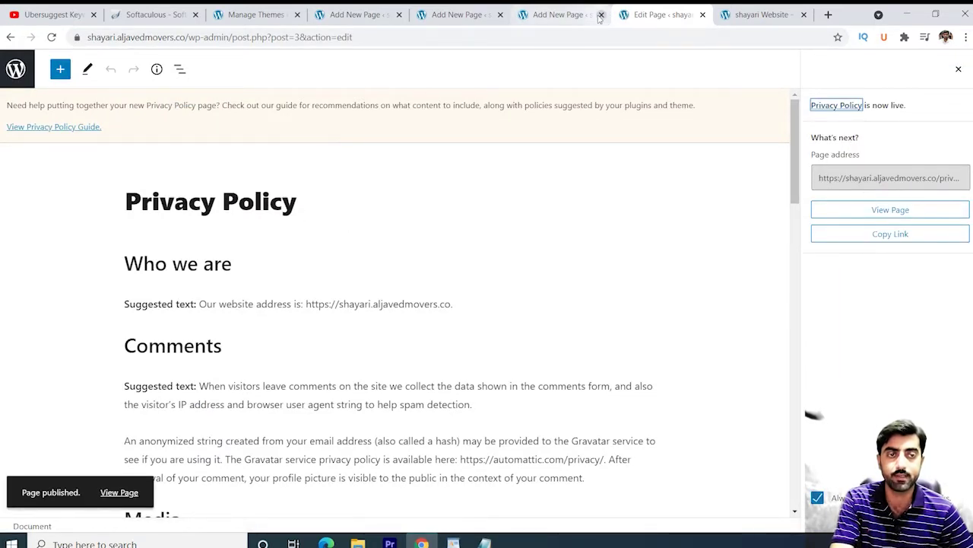
click(601, 15)
click(601, 14)
click(601, 14)
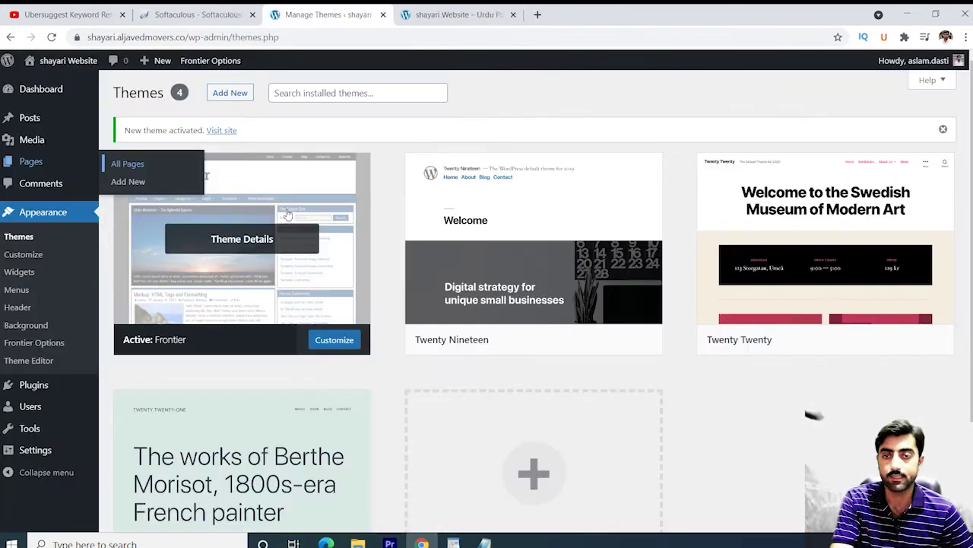
Step: Go to Posts > Categories in the WordPress admin sidebar
mouse_move(83, 122)
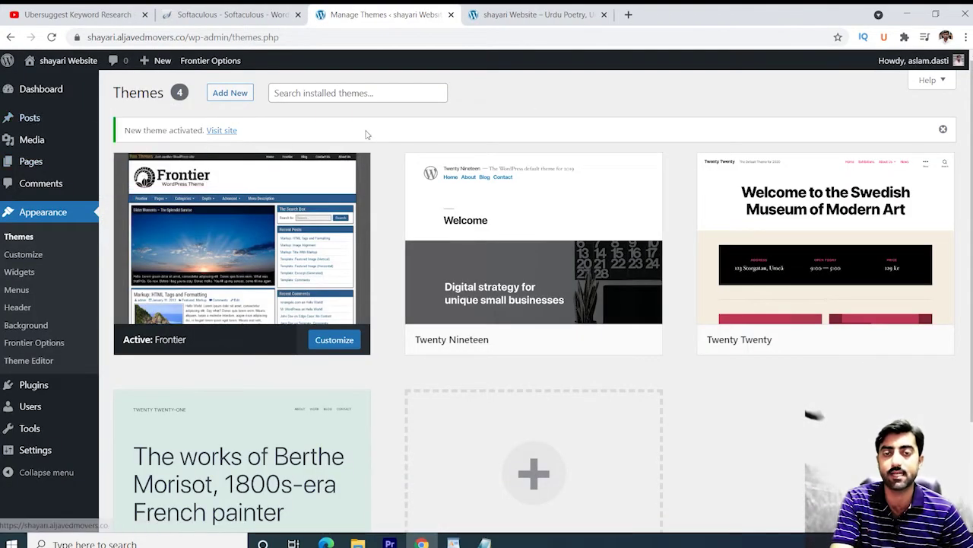
mouse_move(92, 151)
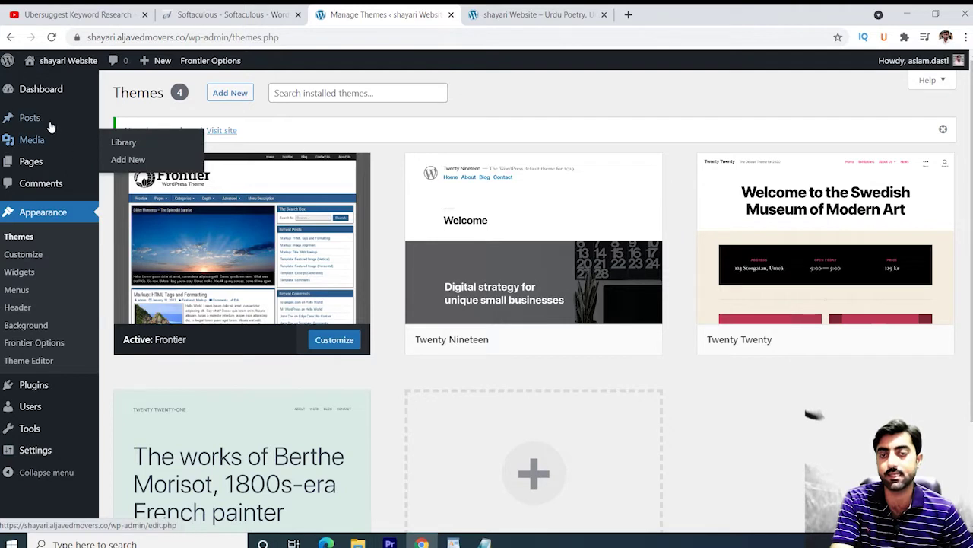
mouse_move(39, 122)
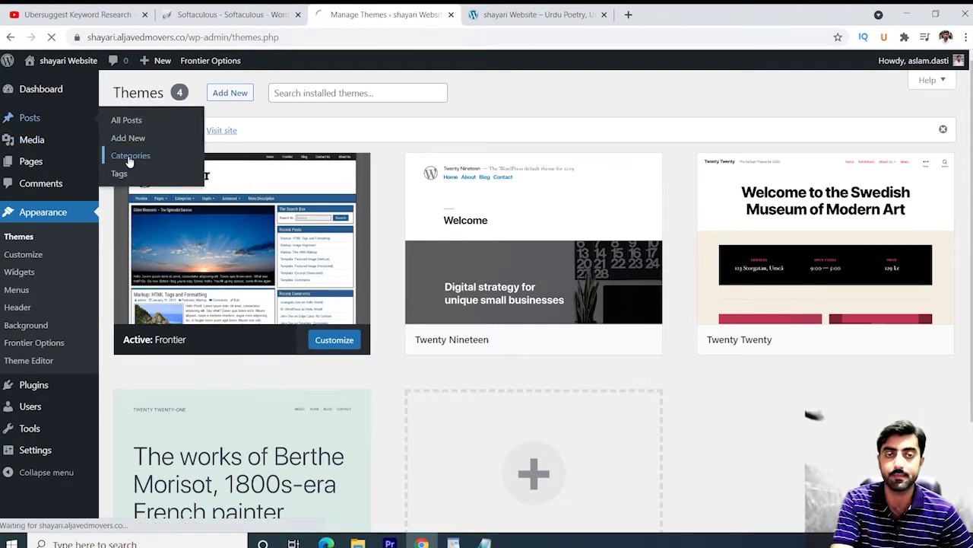
click(130, 159)
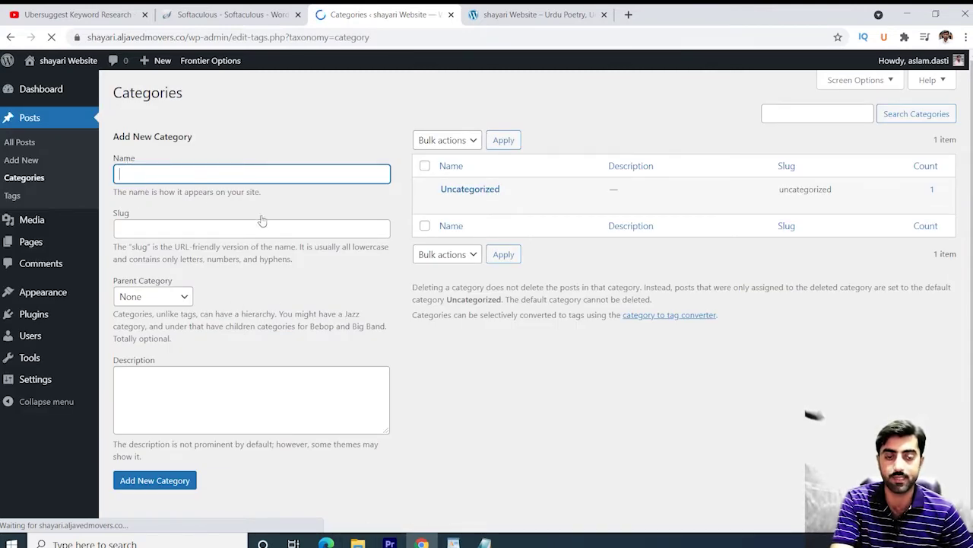
Step: Add the Attitude Shayari and Chahat Shayari categories, copying each name from the notes
click(453, 543)
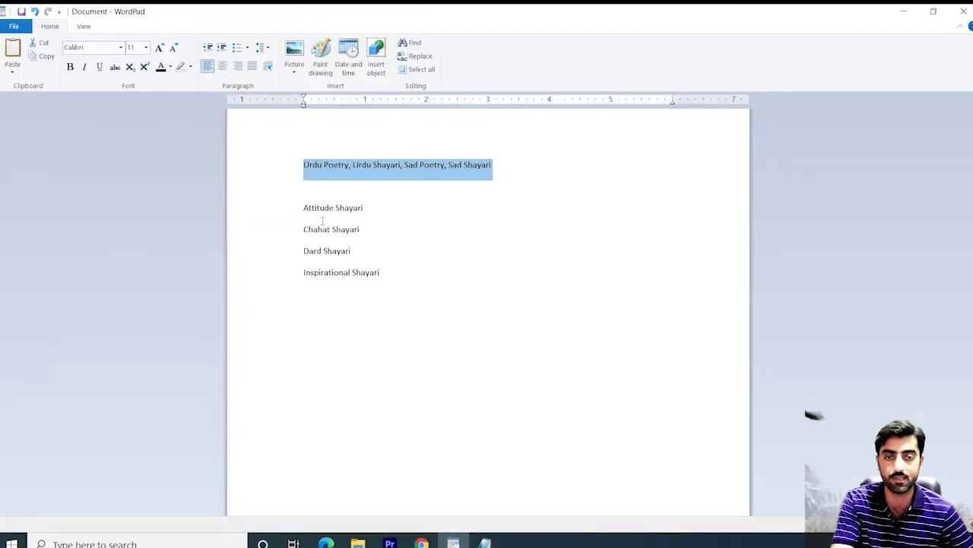
drag(305, 206, 378, 205)
key(ctrl+c)
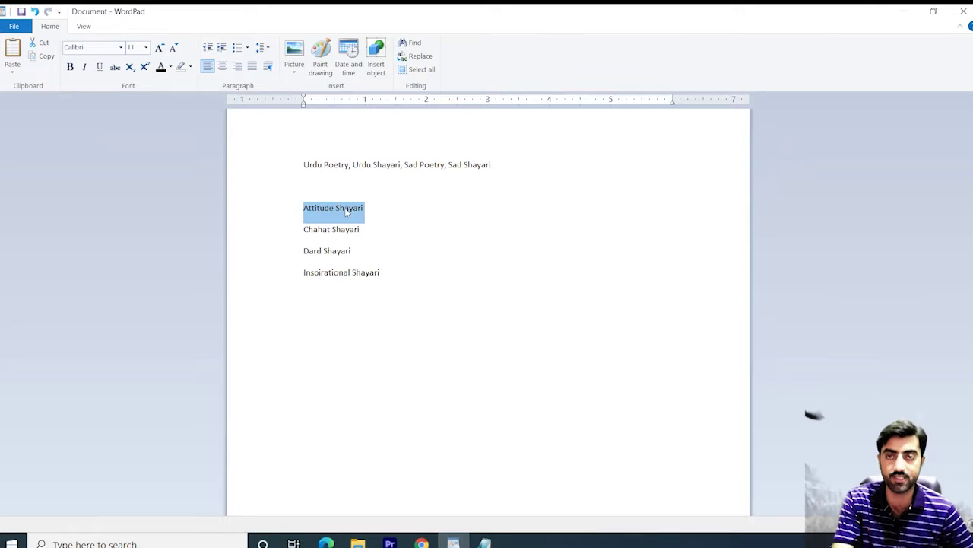
click(422, 543)
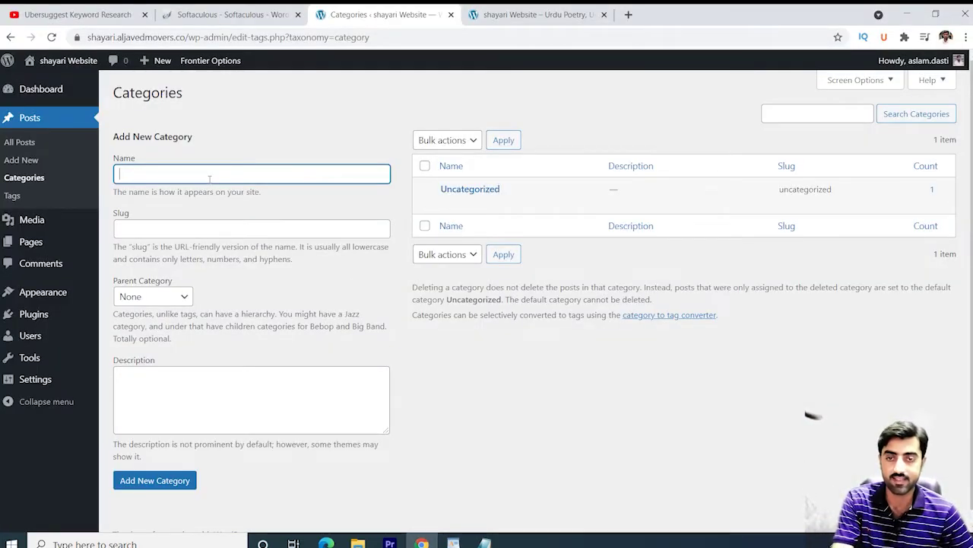
key(ctrl+v)
click(160, 482)
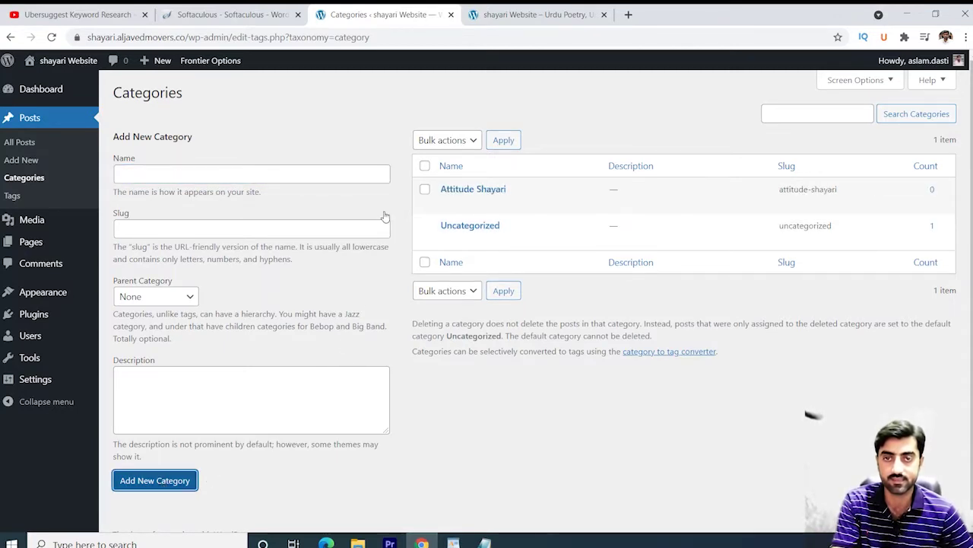
click(454, 543)
drag(307, 233, 377, 235)
key(ctrl+c)
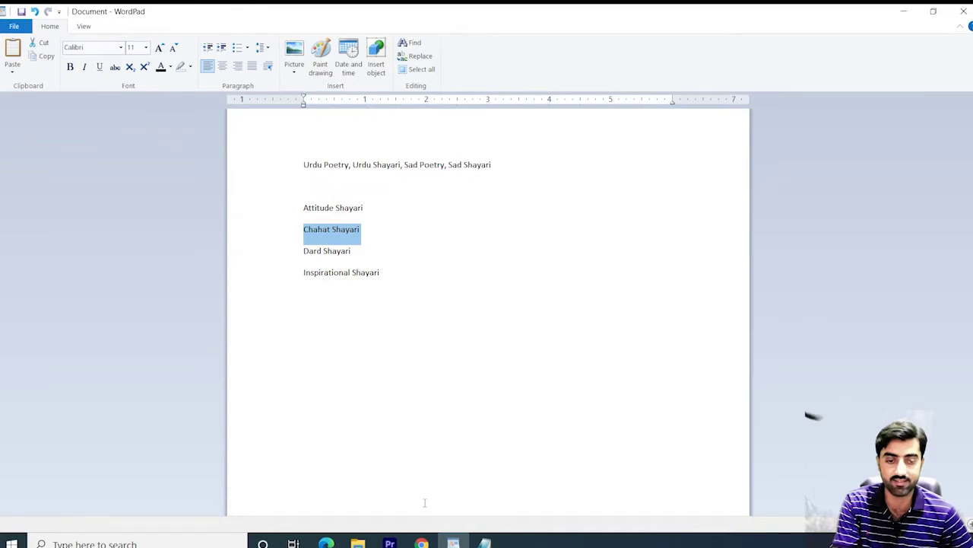
click(421, 543)
click(174, 181)
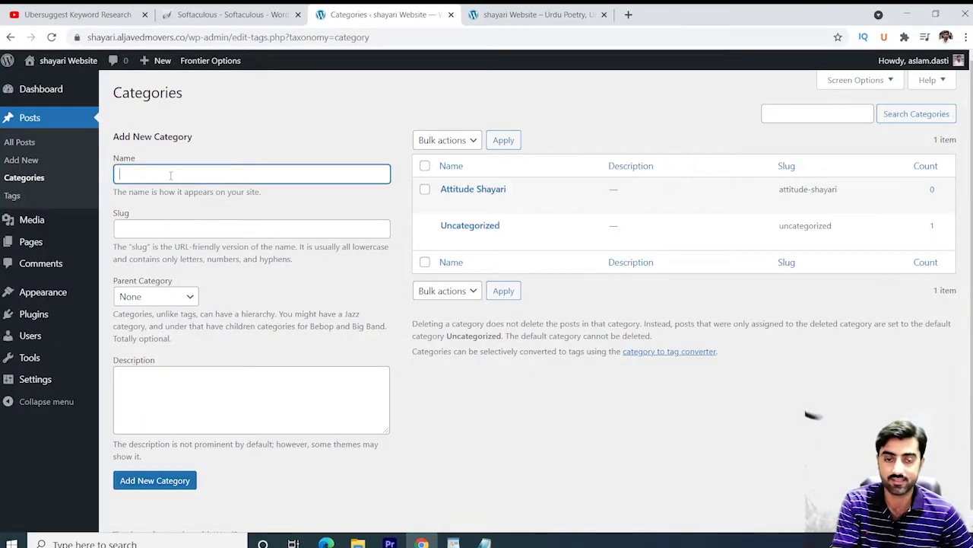
key(ctrl+v)
click(171, 479)
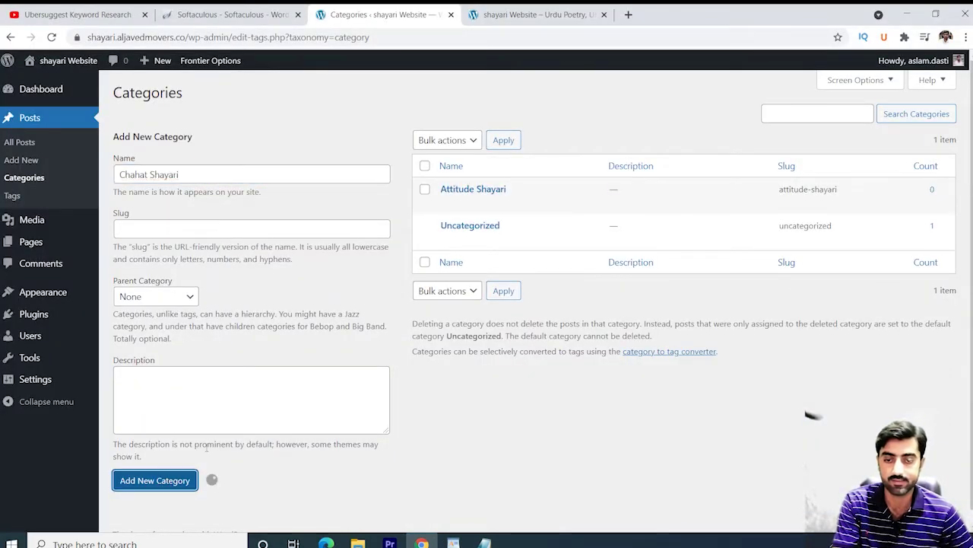
Step: Add the Dard Shayari and Inspirational Shayari categories, copying each name from the notes
key(alt+Tab)
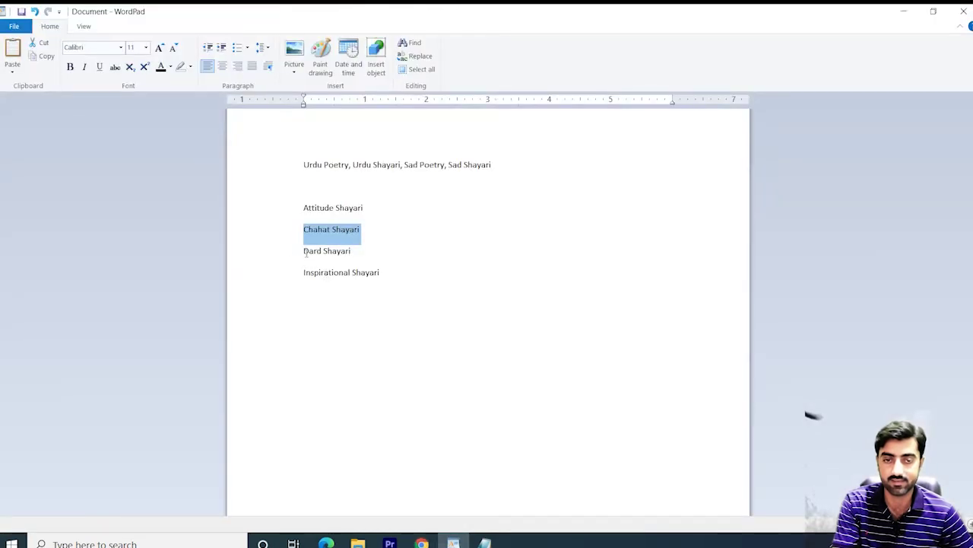
drag(306, 254, 366, 255)
key(ctrl+c)
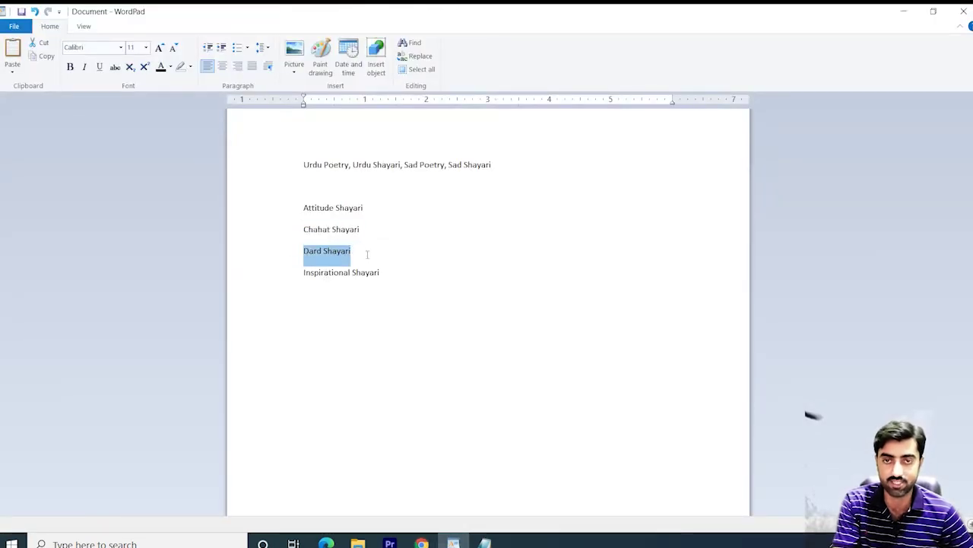
click(421, 542)
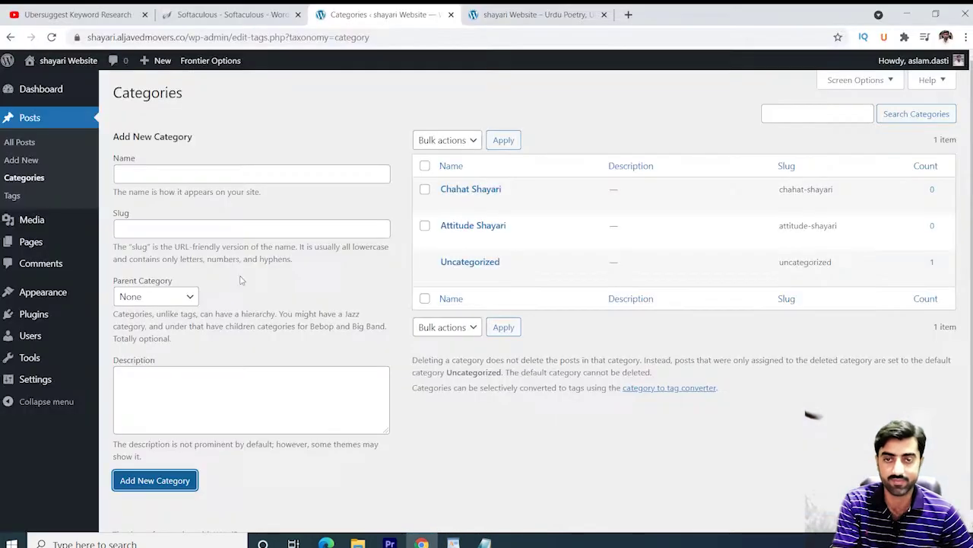
click(185, 174)
key(ctrl+v)
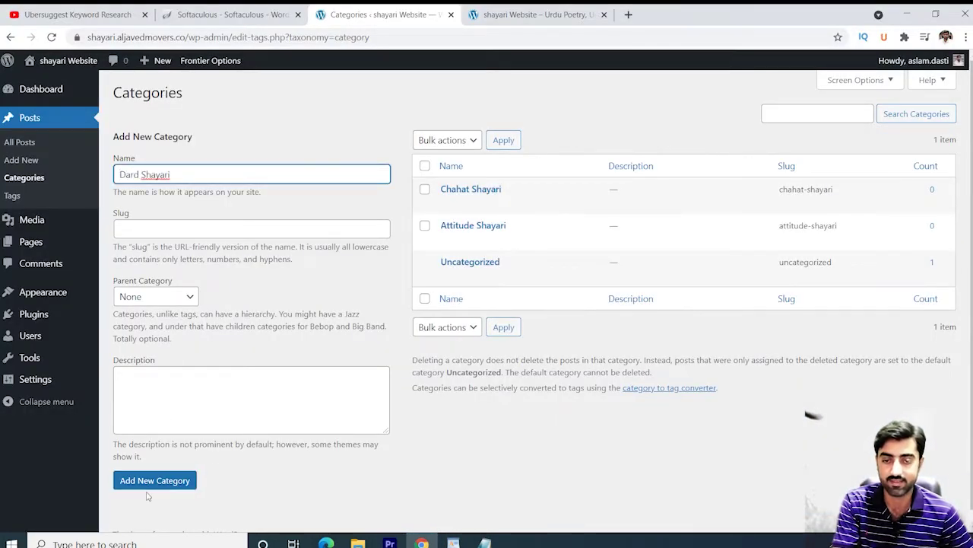
click(156, 482)
click(453, 543)
drag(303, 273, 387, 279)
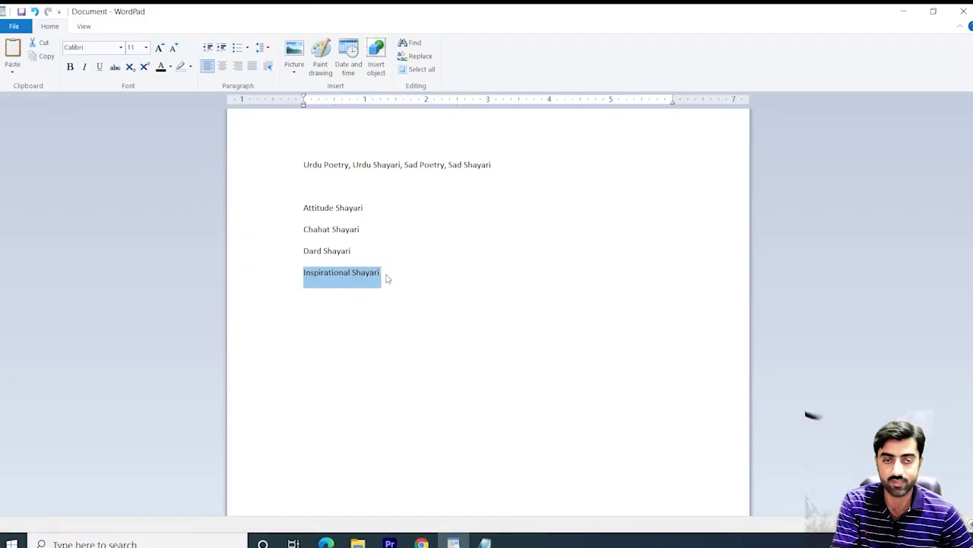
click(422, 543)
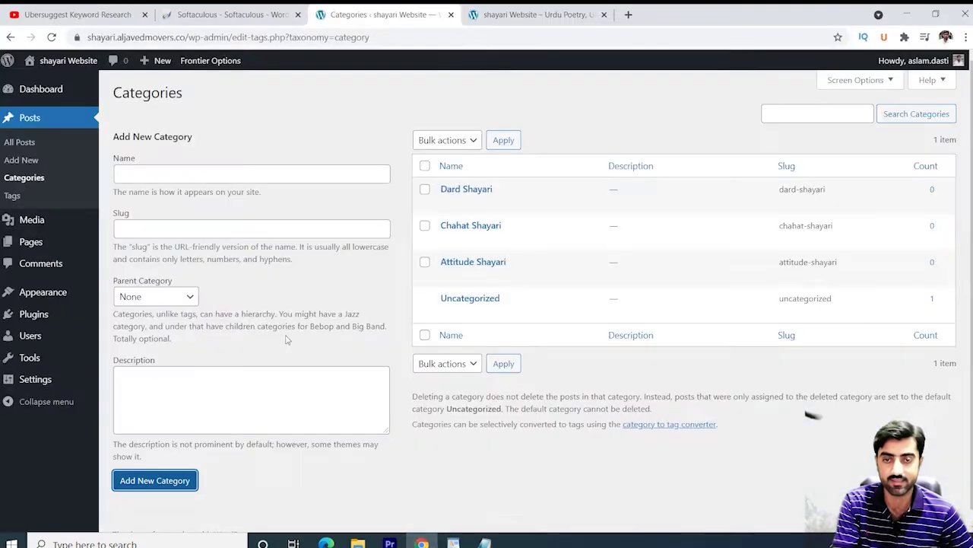
click(195, 175)
text(Inspirational Shayari)
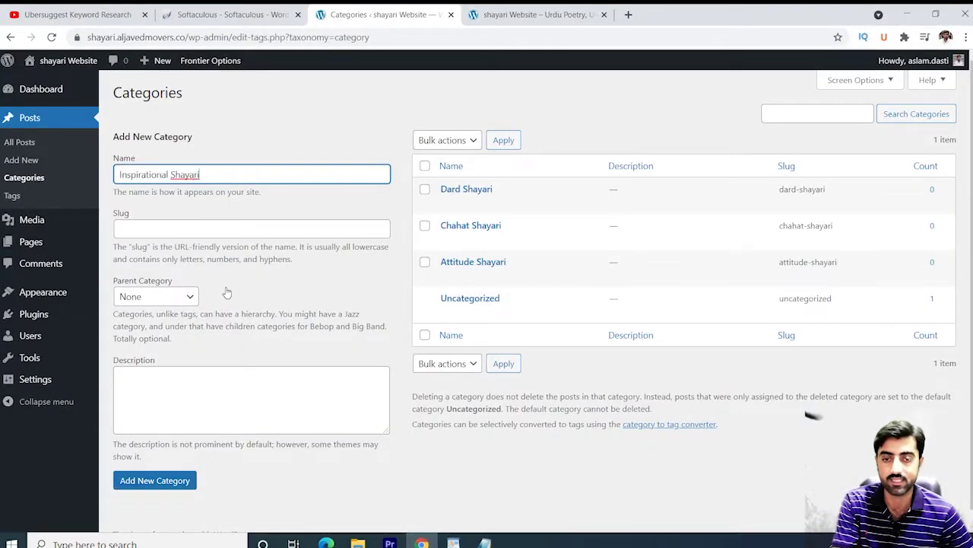
click(154, 481)
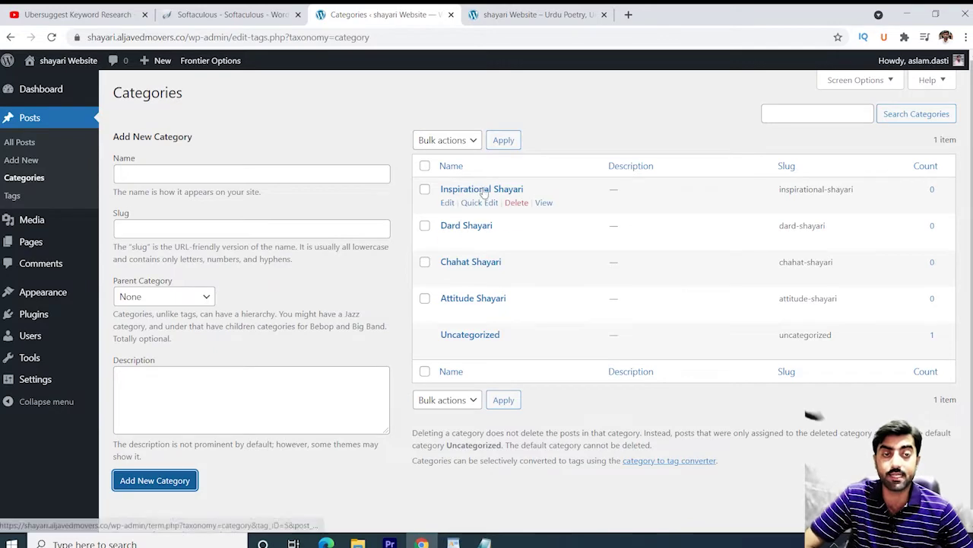
Step: Preview the live front page, then go to Appearance > Menus in the admin
click(532, 15)
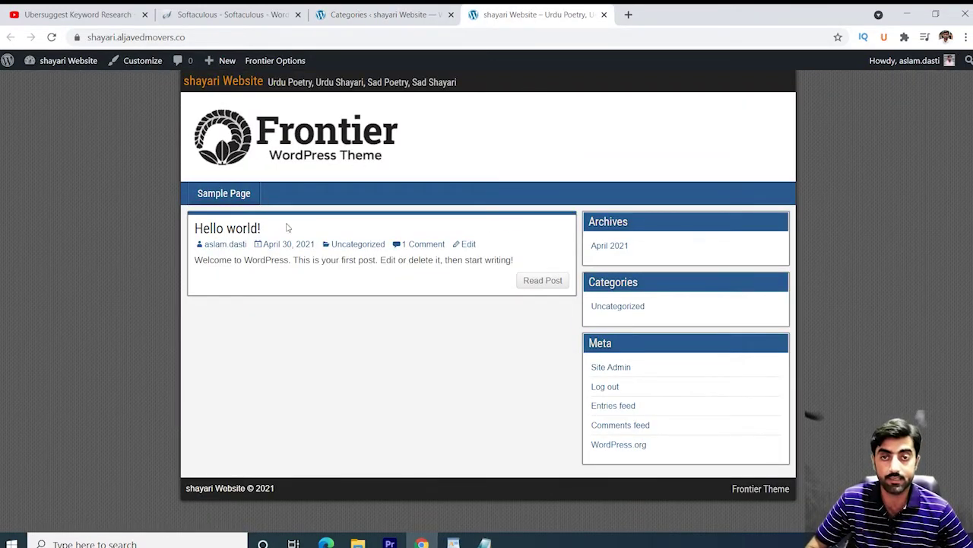
click(365, 14)
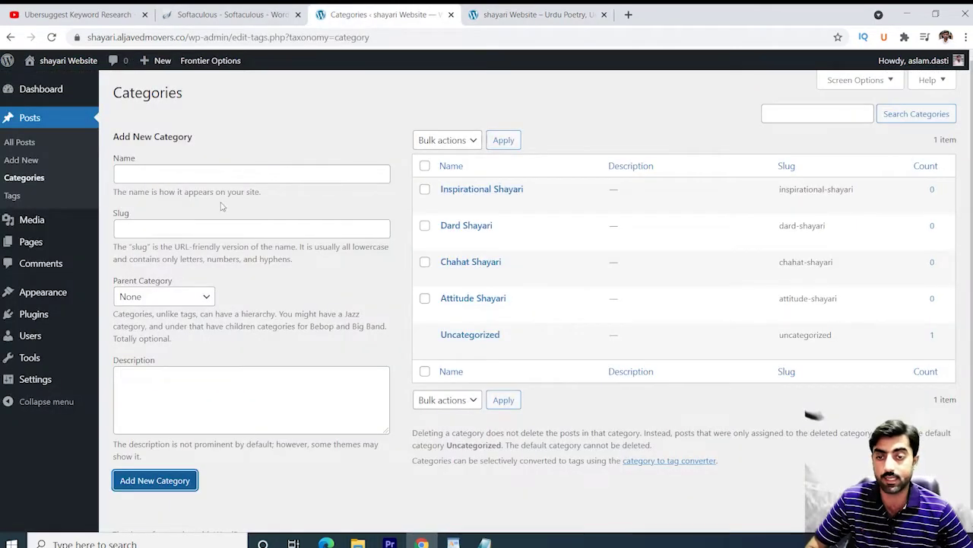
mouse_move(59, 290)
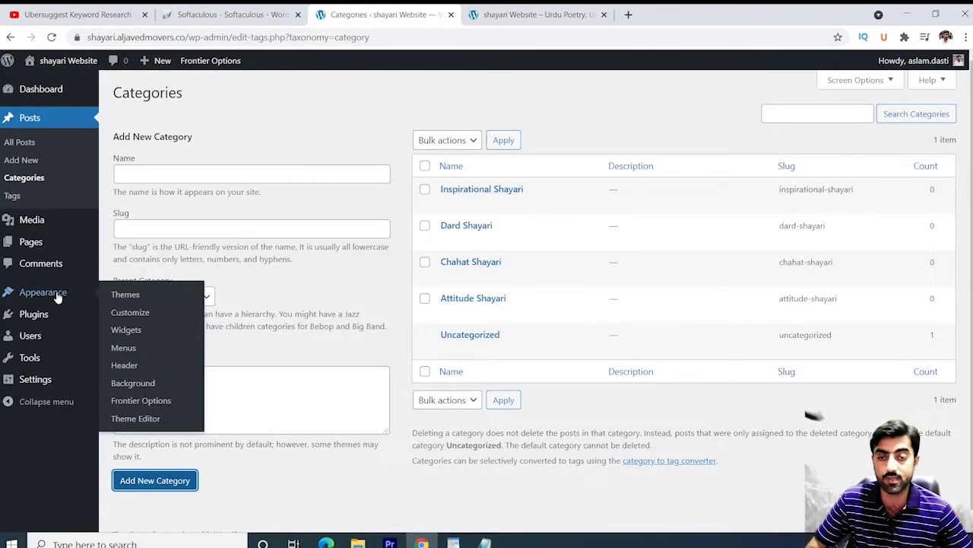
click(124, 347)
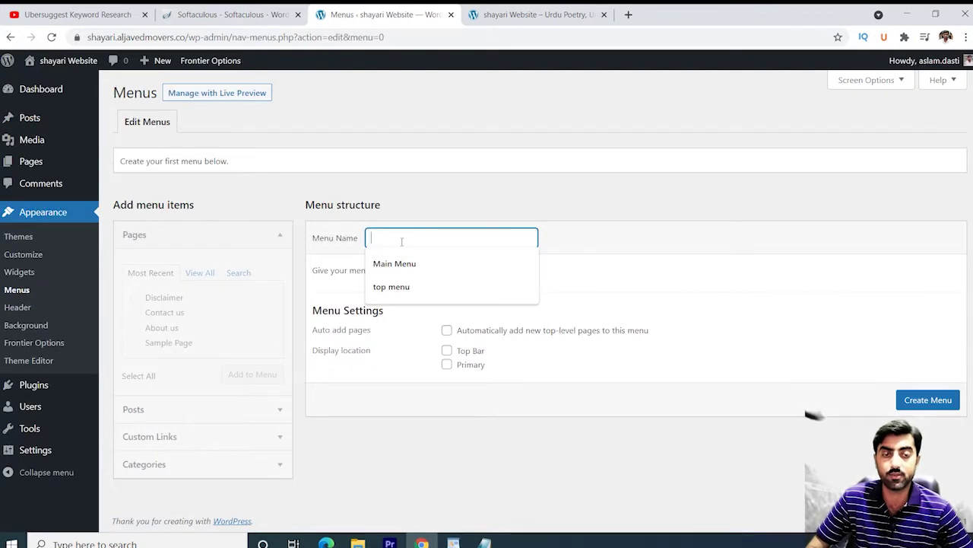
Step: Create 'Main Menu' in the Primary location and add the Home page to it
click(403, 257)
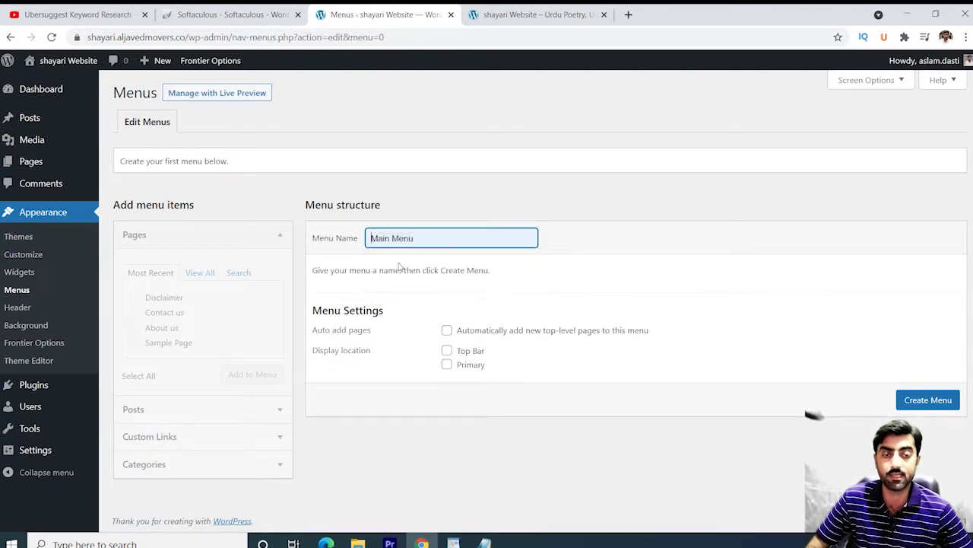
click(447, 365)
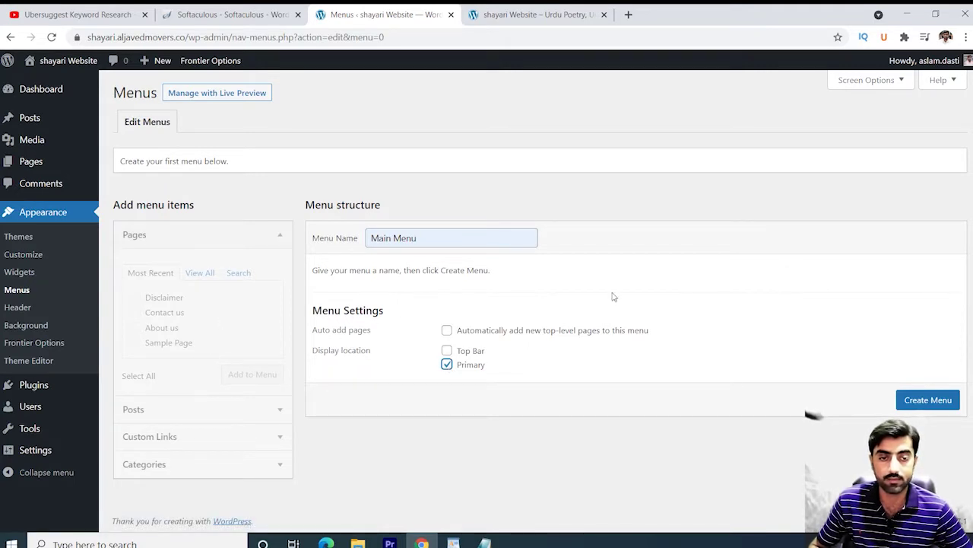
click(943, 400)
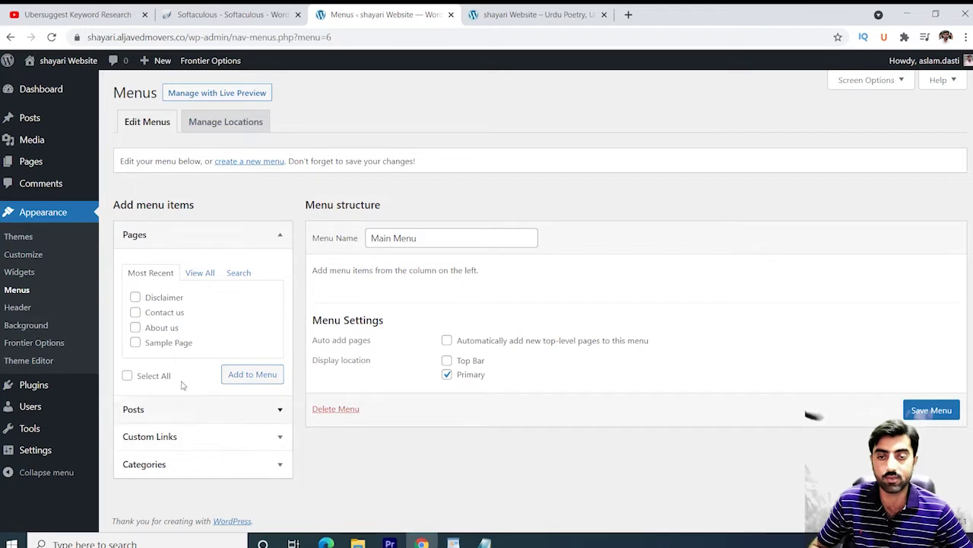
click(201, 272)
click(135, 298)
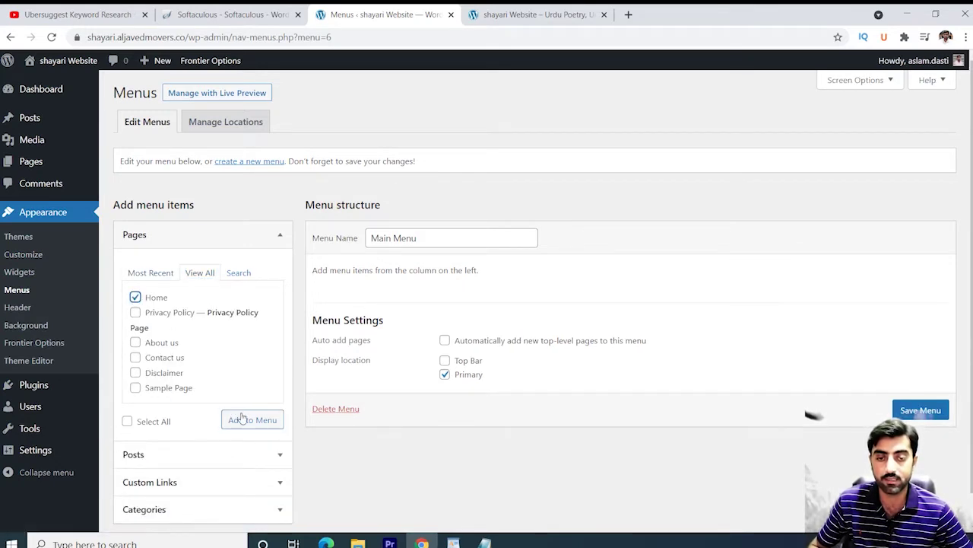
click(245, 421)
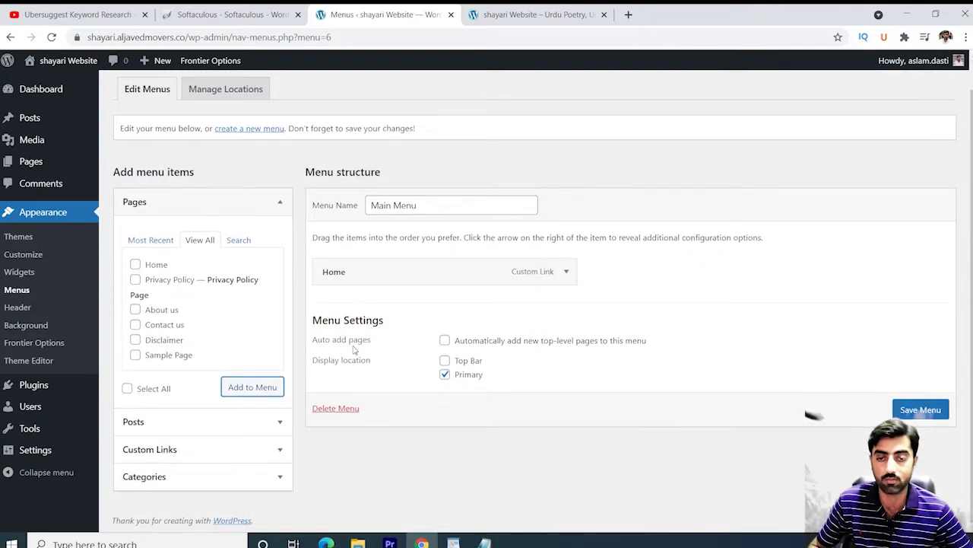
Step: Add the Attitude, Chahat and Dard Shayari categories to Main Menu
click(233, 486)
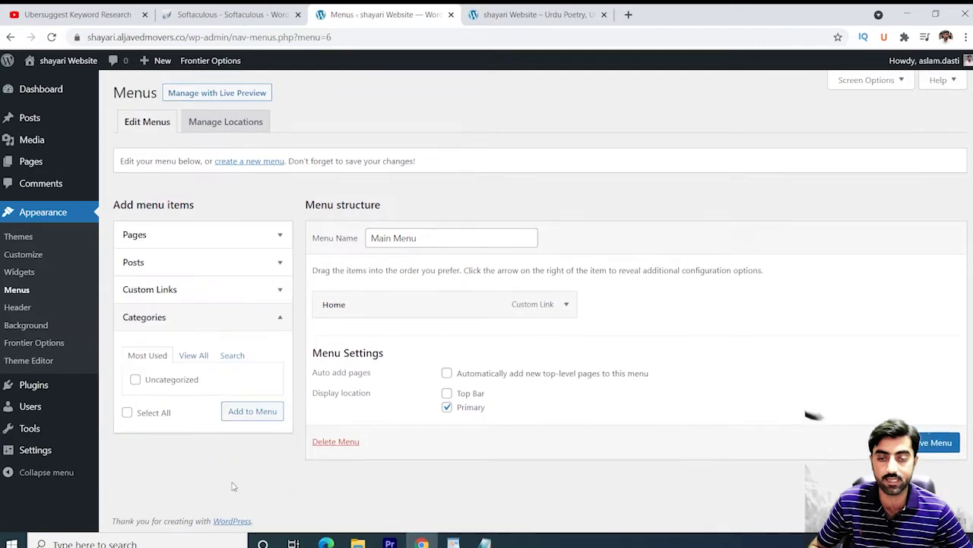
click(192, 357)
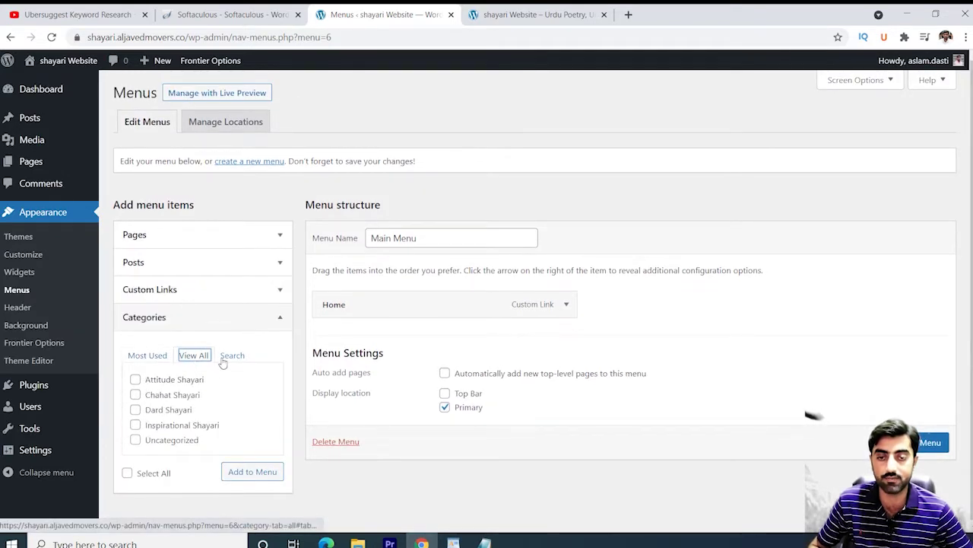
click(135, 380)
click(135, 395)
click(136, 410)
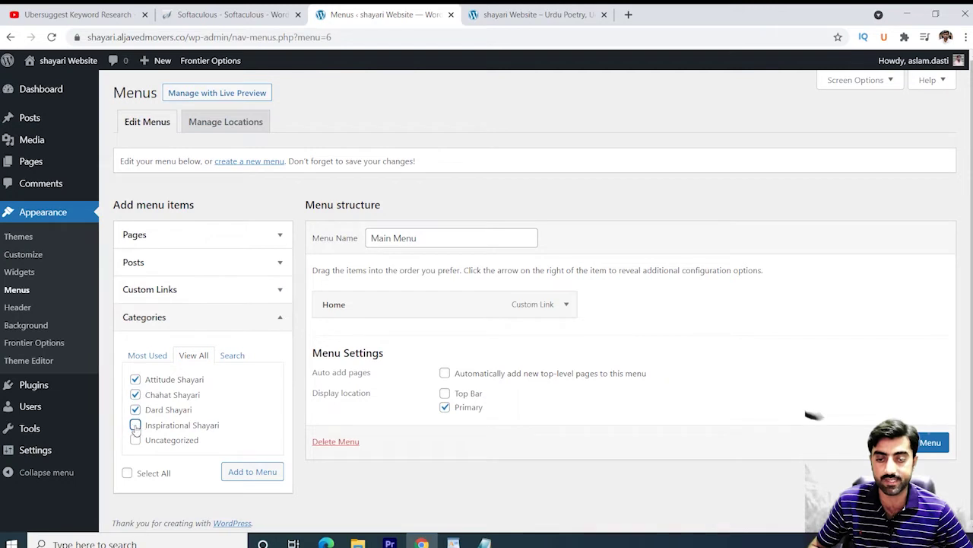
click(259, 472)
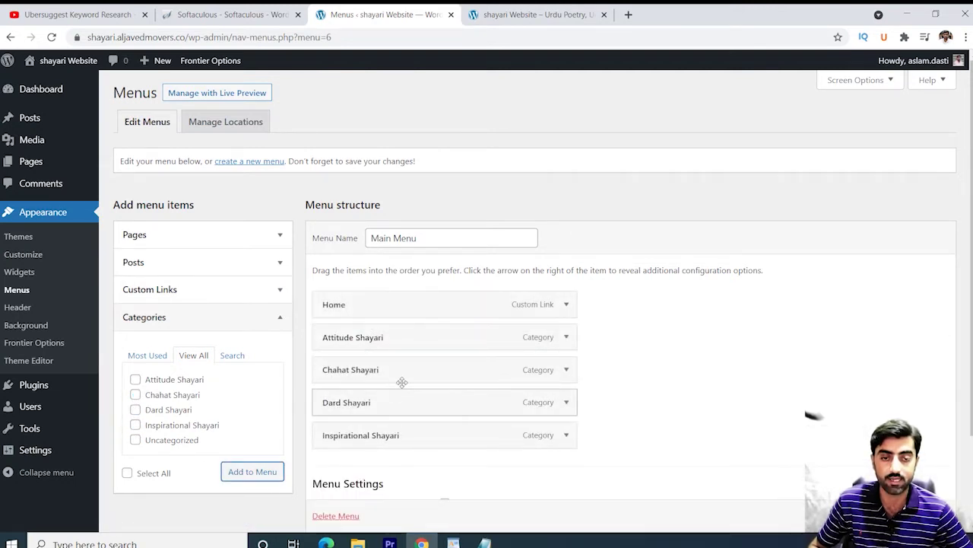
Step: Save Main Menu and reload the live site to confirm the new navigation
scroll(414, 386, down, 1)
scroll(424, 390, down, 1)
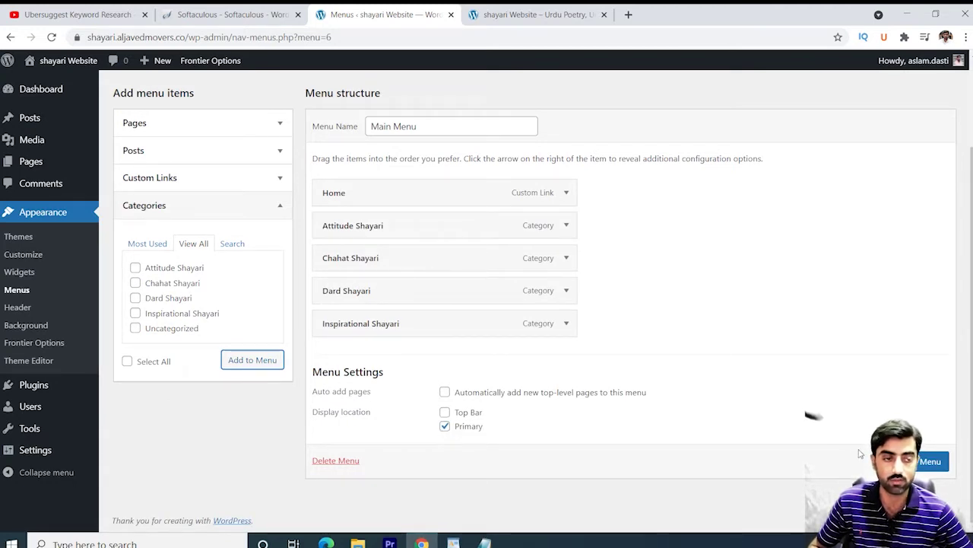
click(933, 463)
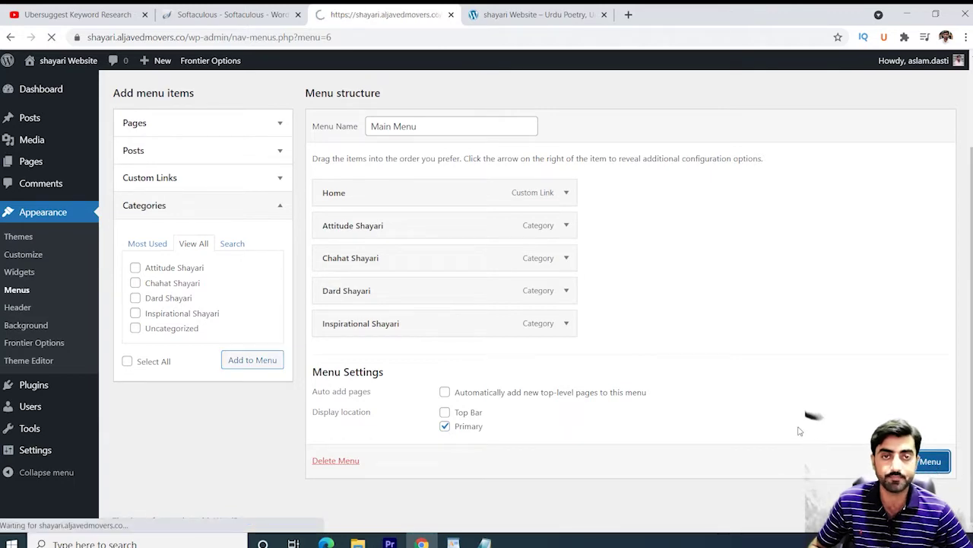
click(534, 15)
click(51, 37)
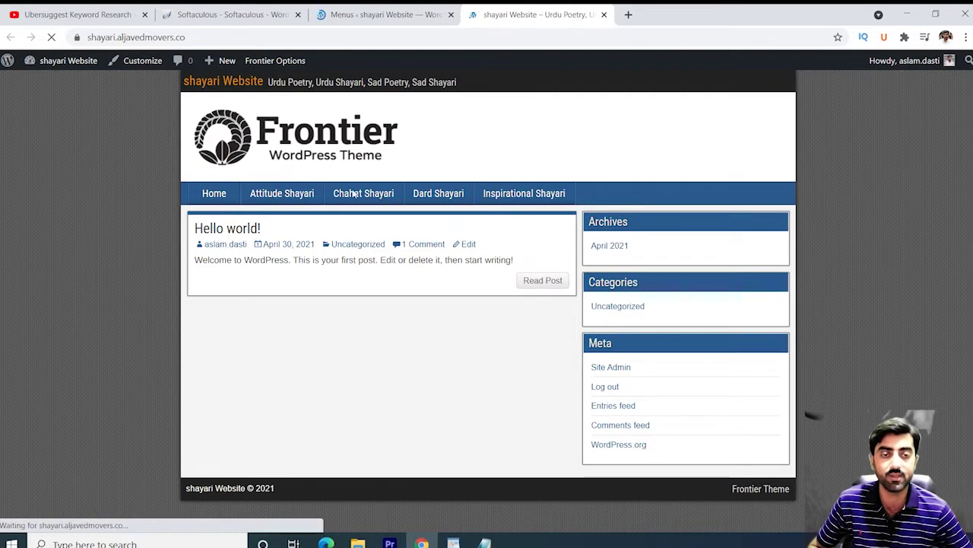
click(380, 15)
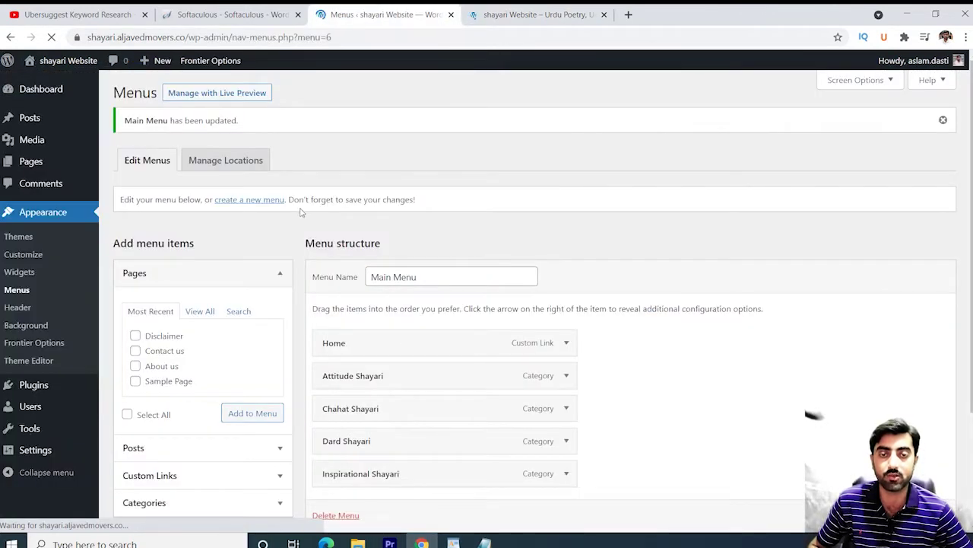
Step: Create a second menu named 'top menu' assigned to the Top Bar location
click(255, 202)
text(top menu)
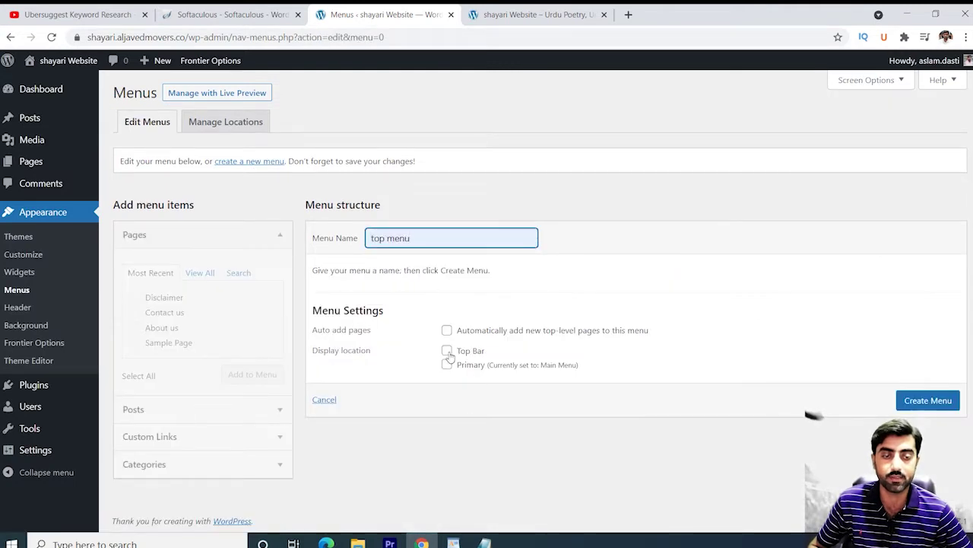
click(458, 352)
click(952, 398)
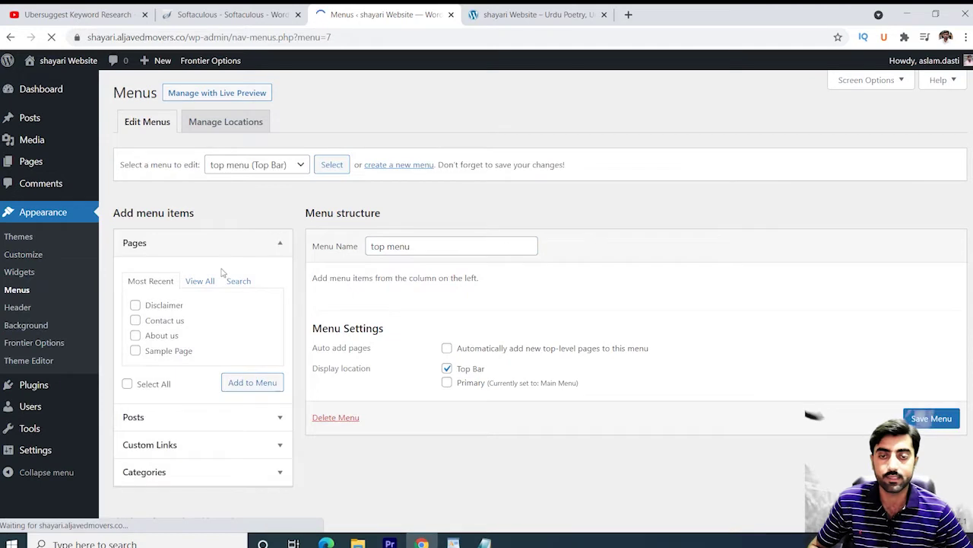
Step: Add the Home, About us, Contact us, Disclaimer and Privacy Policy pages to top menu
click(200, 286)
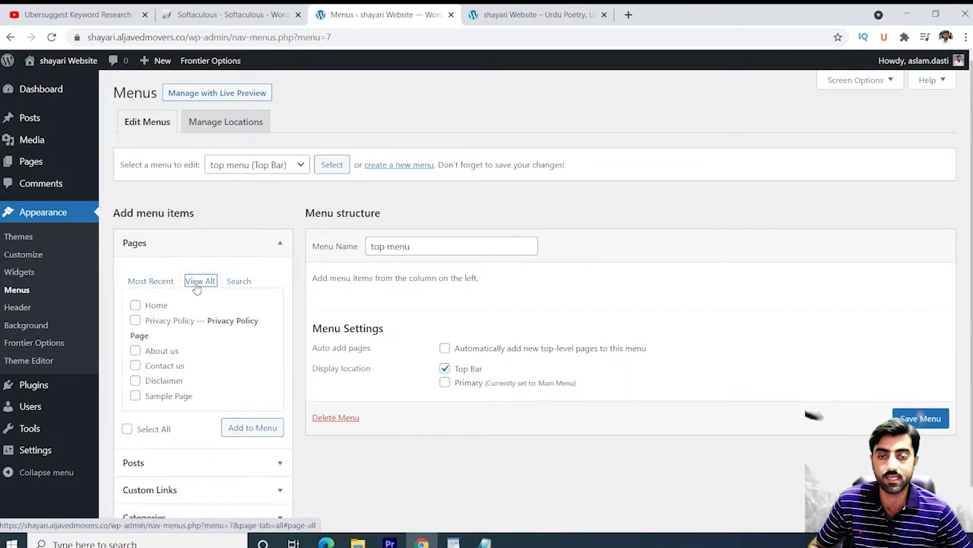
click(135, 305)
click(135, 350)
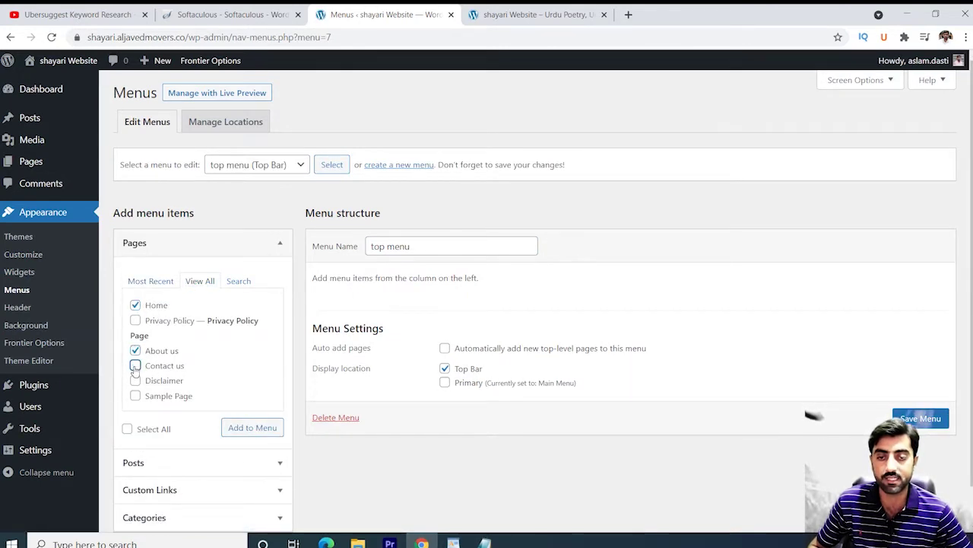
click(136, 366)
click(136, 381)
click(136, 320)
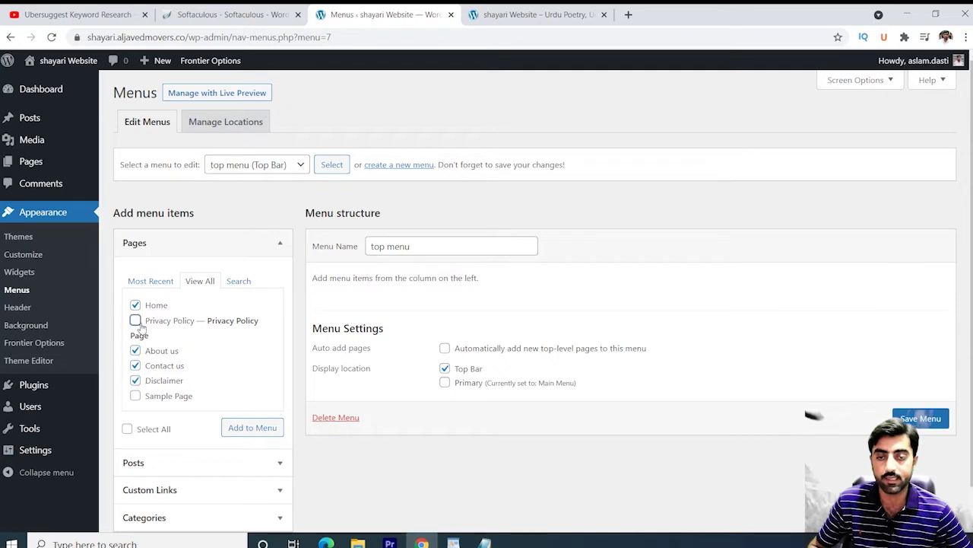
click(251, 428)
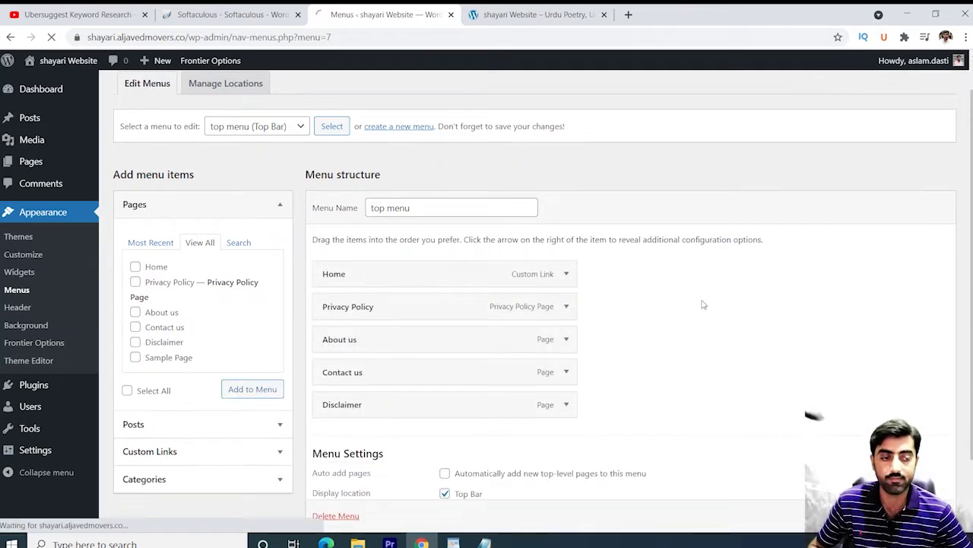
Step: Check the live site, then keep top menu selected as the menu being edited
click(521, 18)
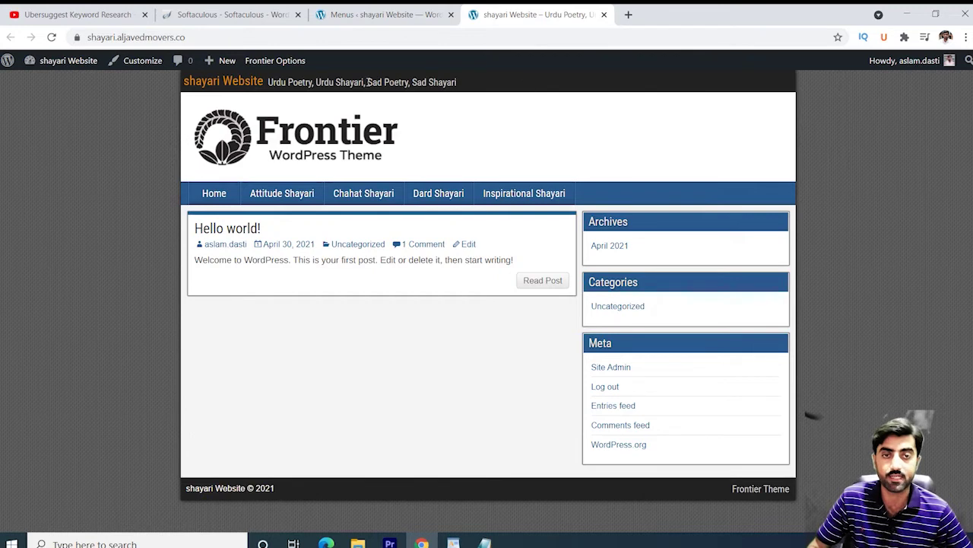
click(357, 13)
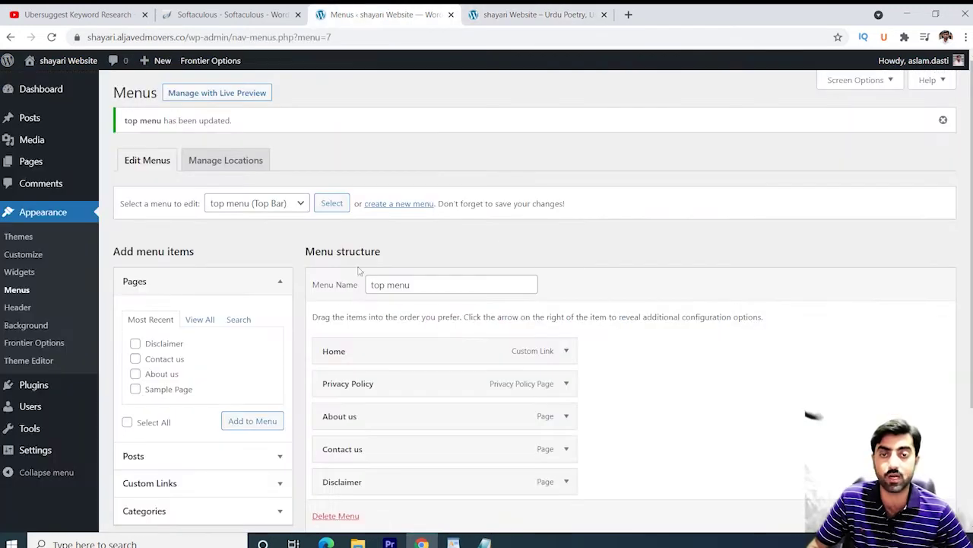
scroll(270, 292, down, 1)
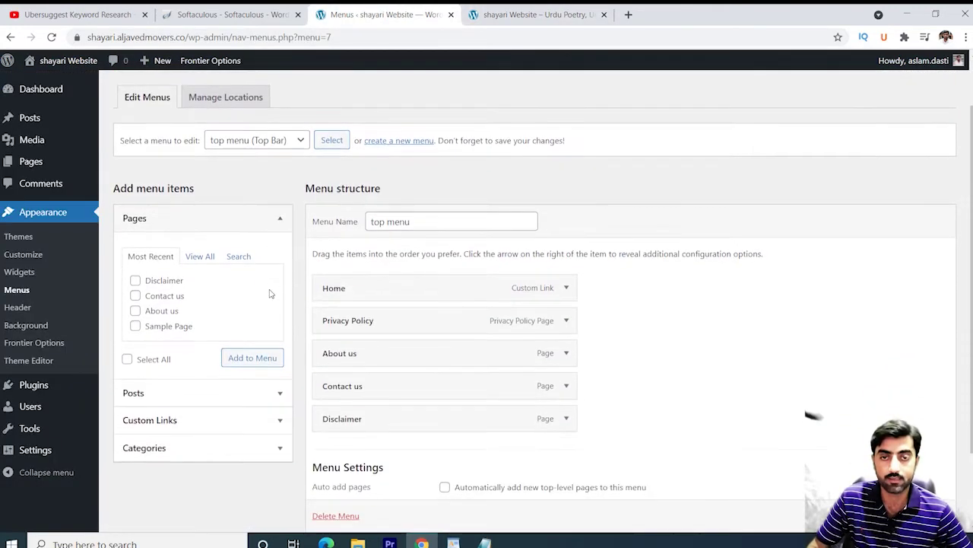
scroll(268, 229, up, 1)
click(276, 204)
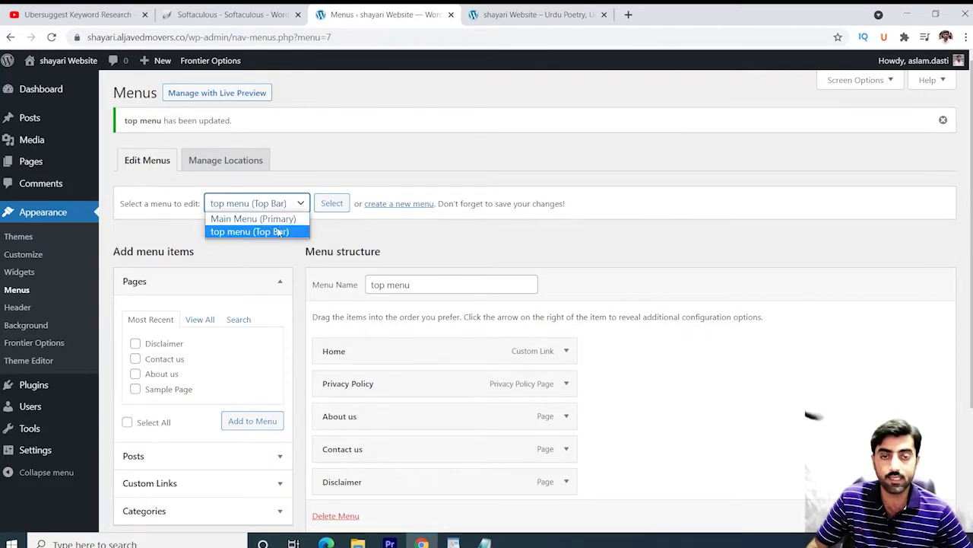
click(353, 232)
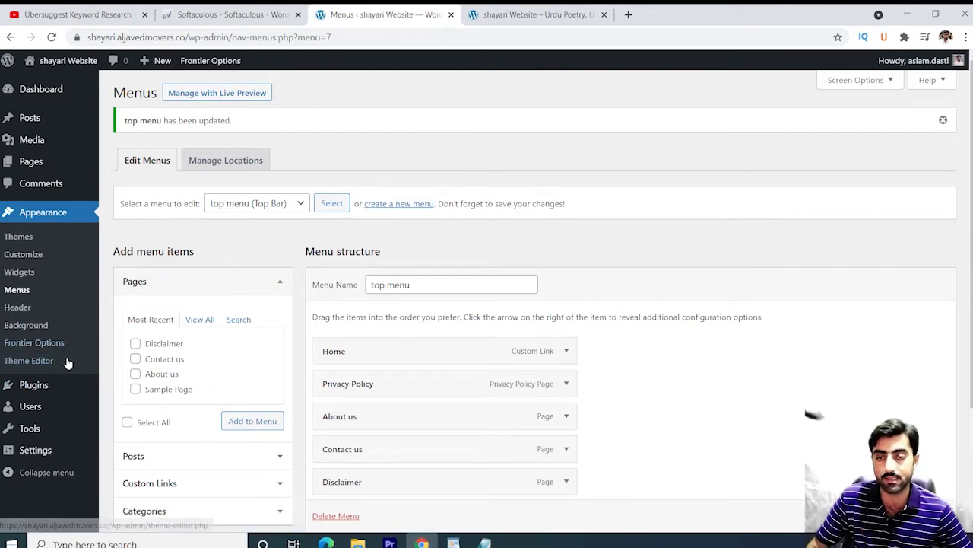
Step: Enable Top Menu in Frontier Options and save the theme options
click(44, 348)
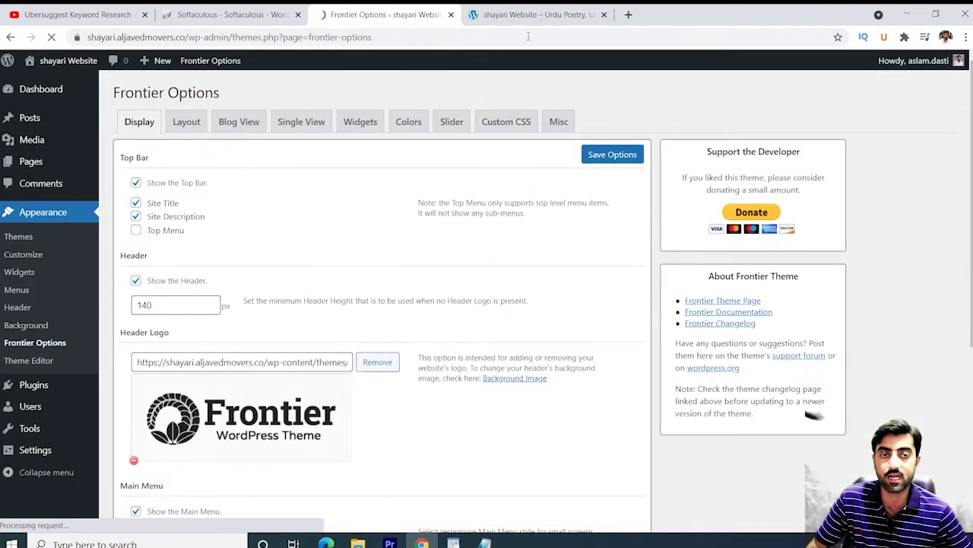
click(536, 19)
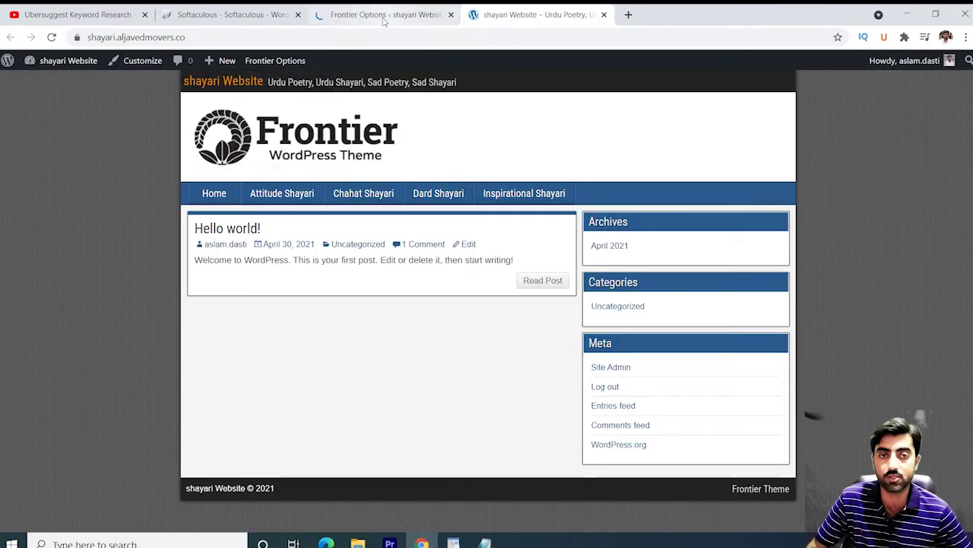
click(384, 14)
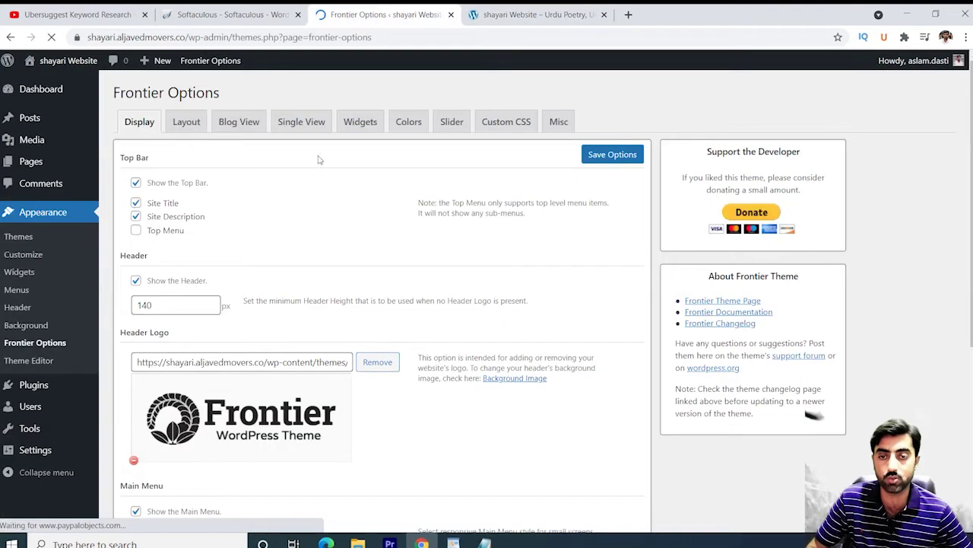
click(136, 231)
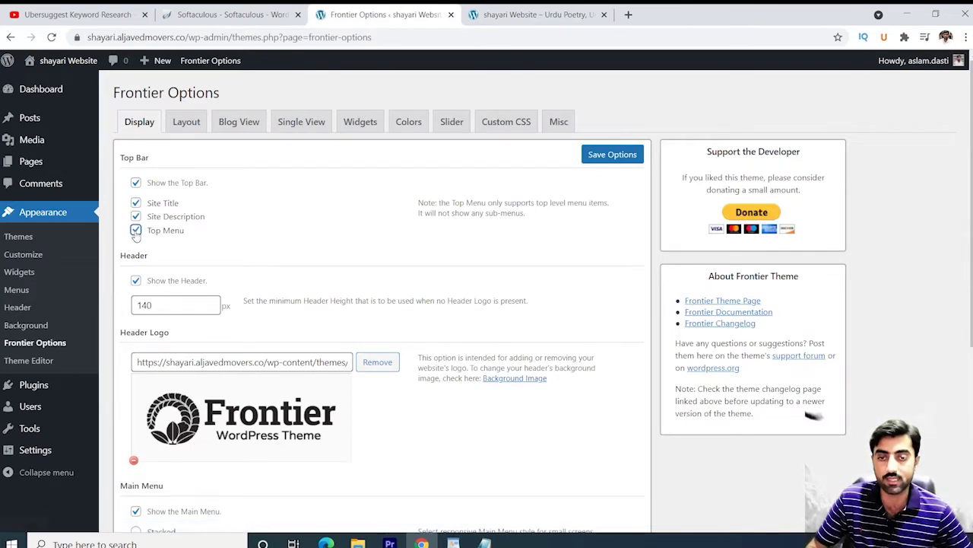
click(610, 160)
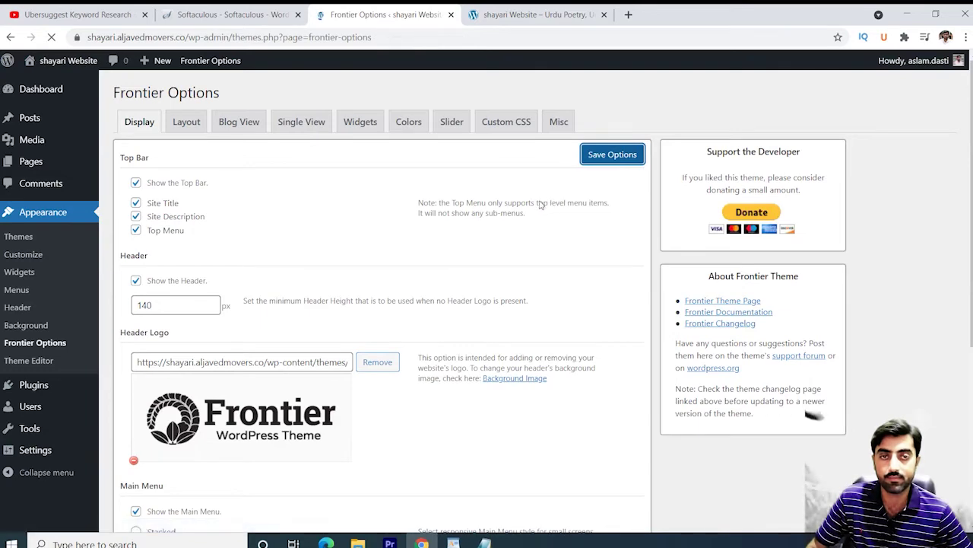
Step: Reload the live site to verify the top menu, then remove the old Frontier header logo
click(529, 15)
click(52, 37)
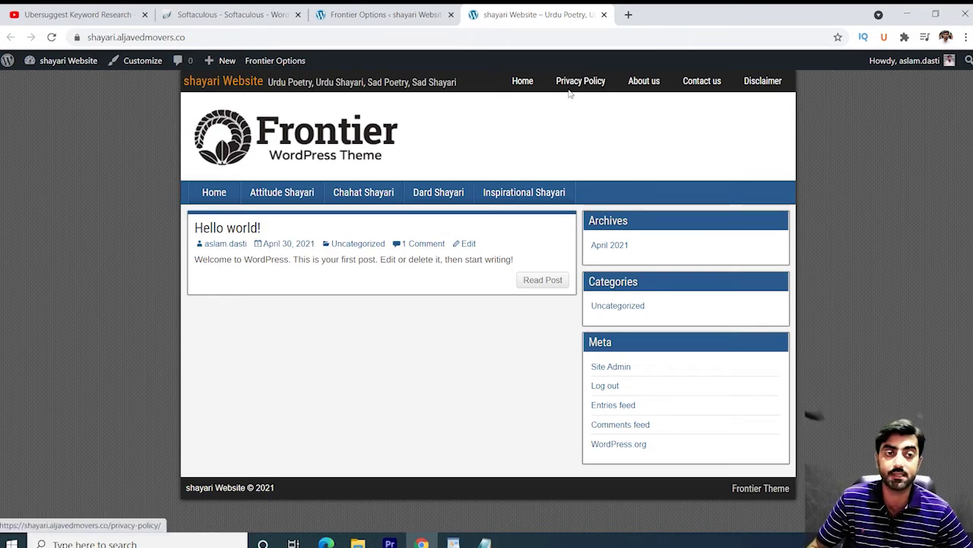
key(ctrl+shift+Tab)
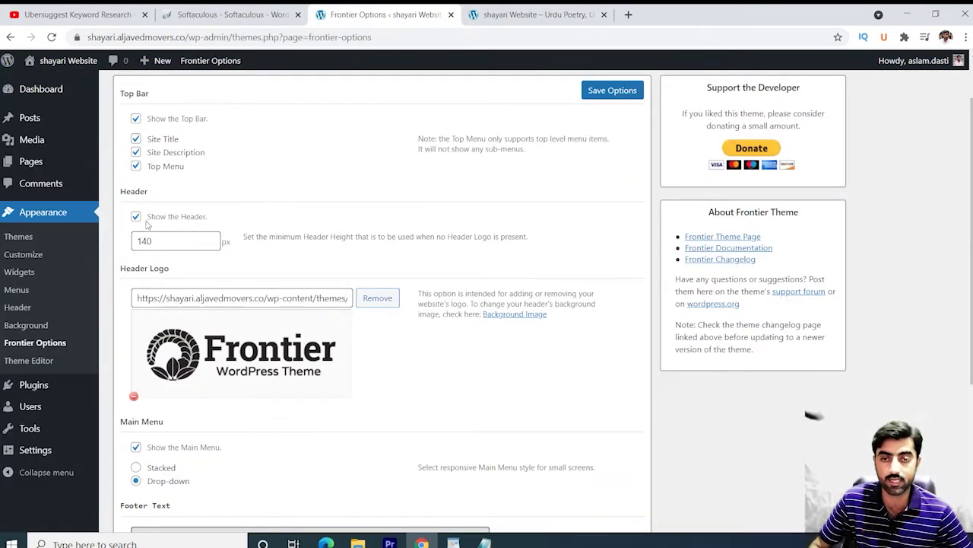
scroll(256, 263, down, 2)
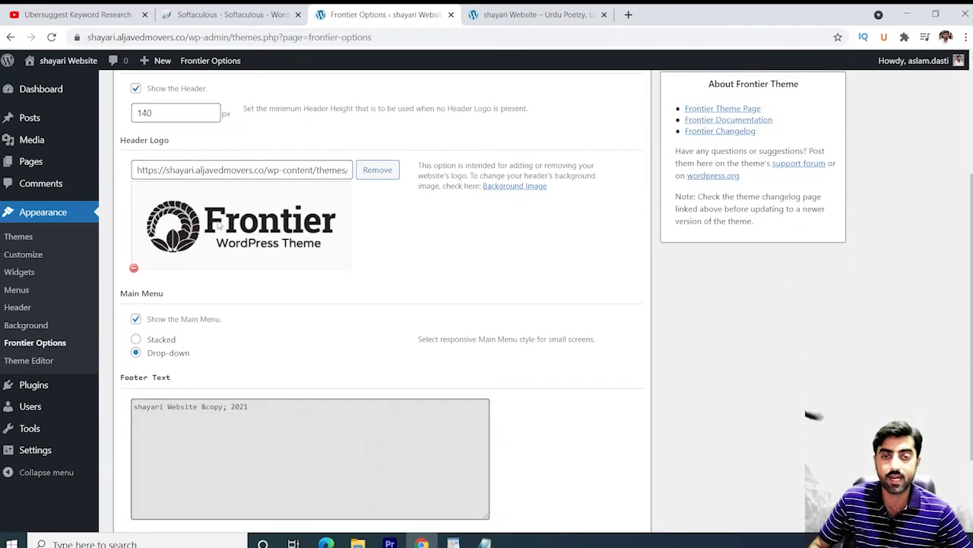
scroll(268, 224, up, 1)
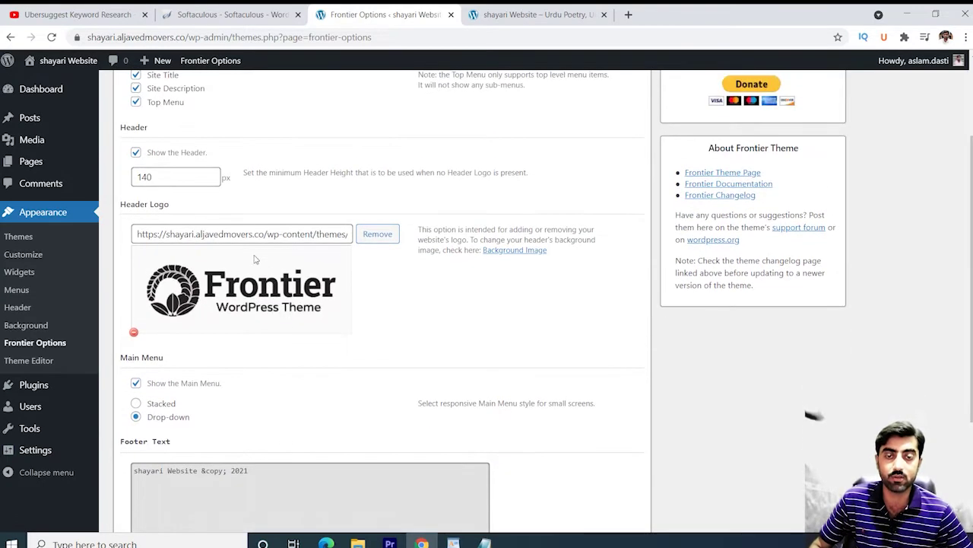
click(378, 235)
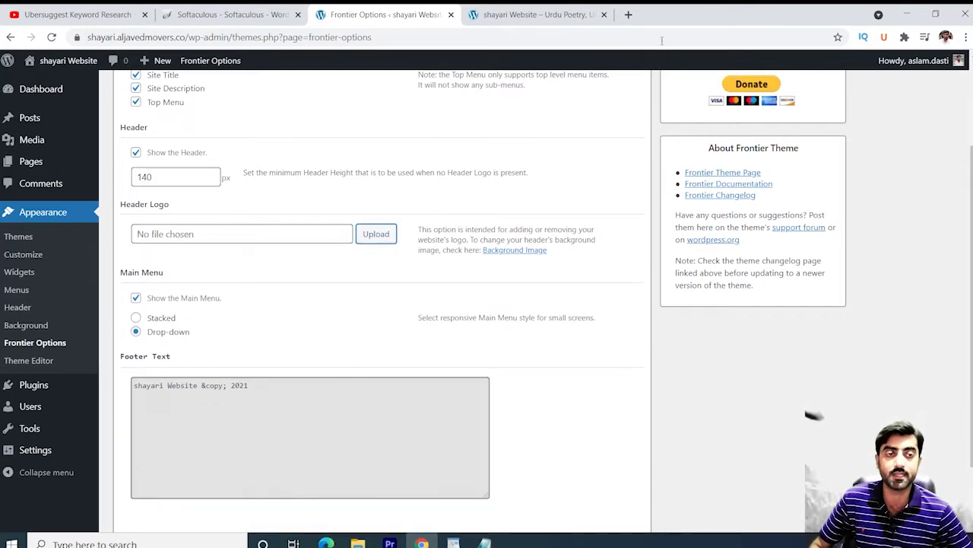
Step: Load logomakr.com in a new browser tab
click(629, 15)
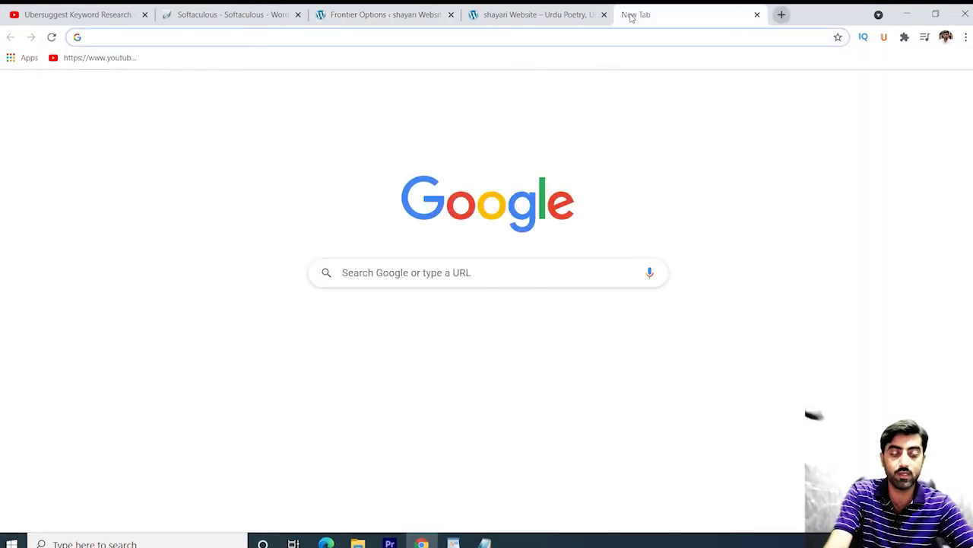
text(logo)
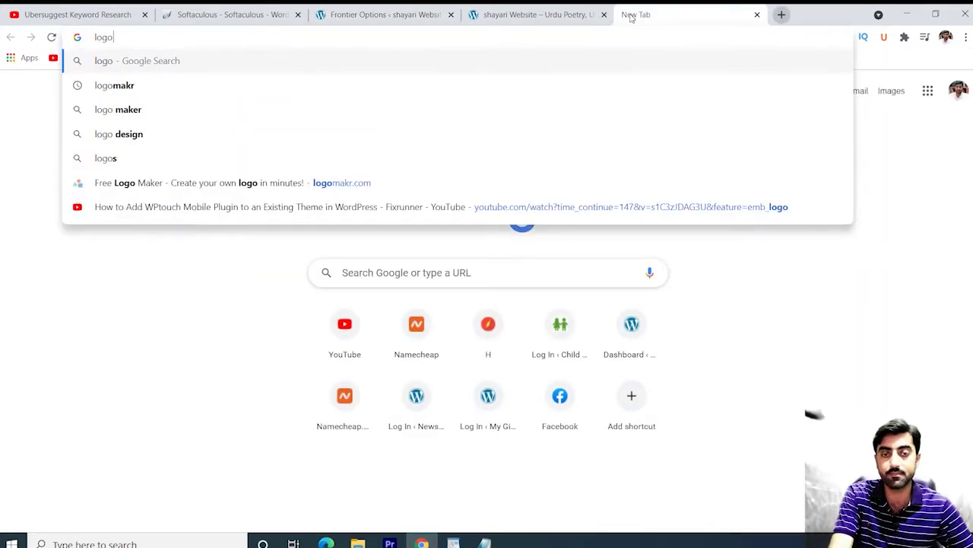
click(442, 183)
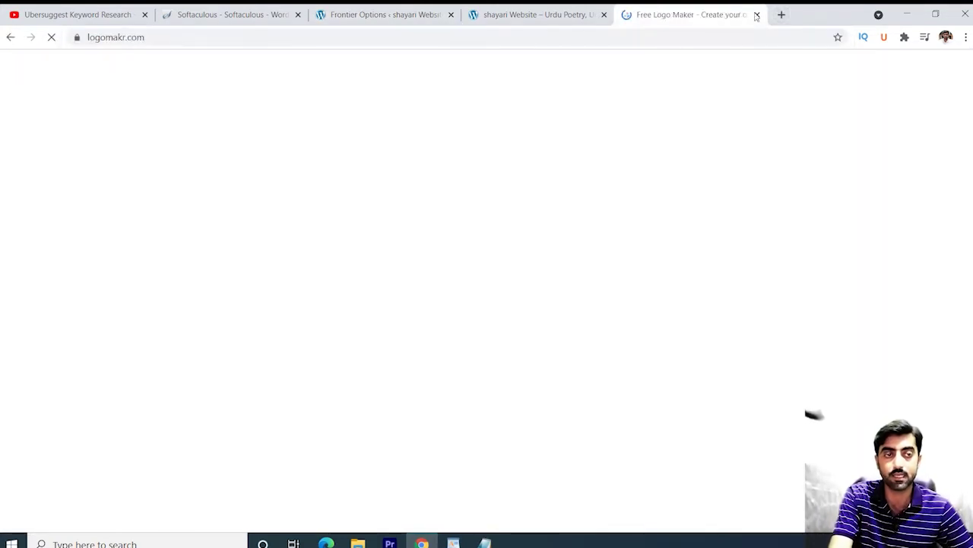
Step: Load cooltext.com in another new tab, glancing back at LogoMakr
click(781, 15)
text(c)
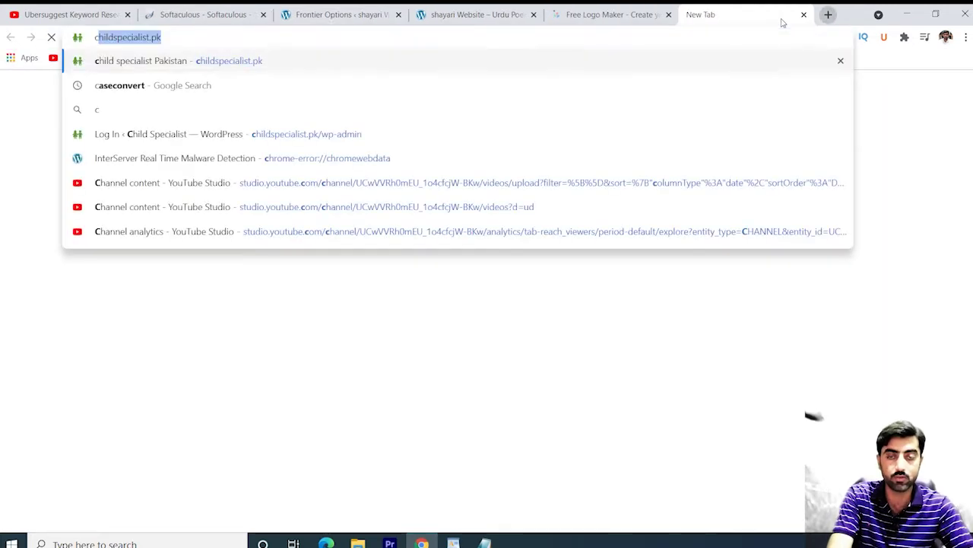
text(ool)
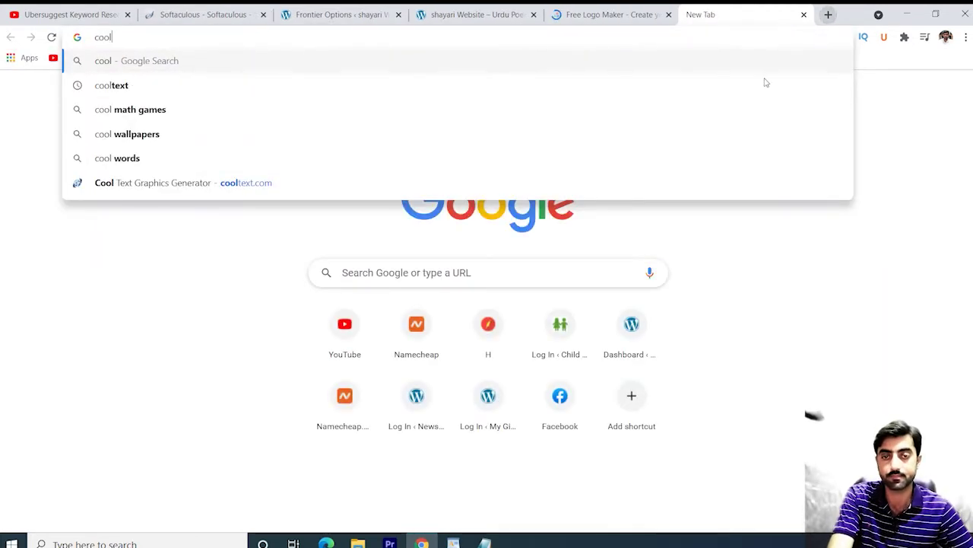
click(242, 184)
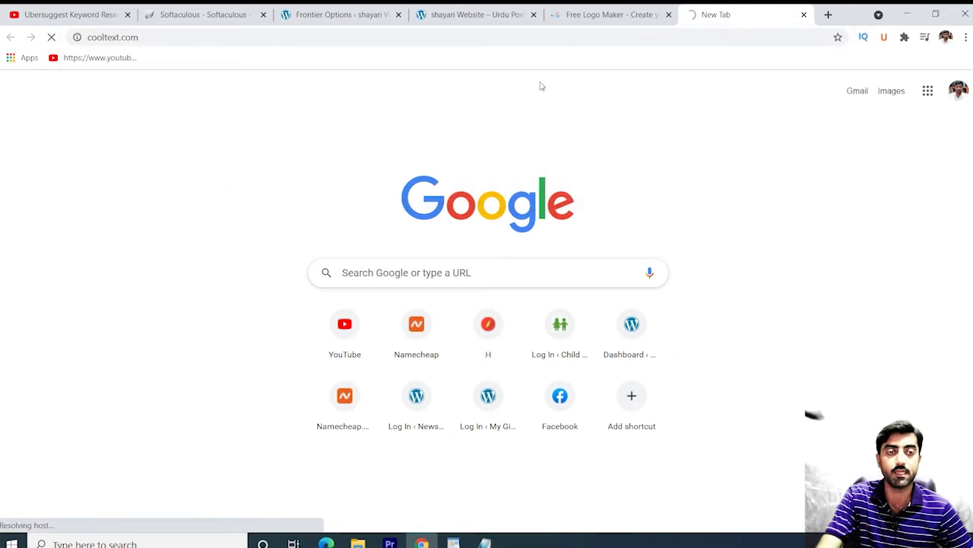
click(628, 14)
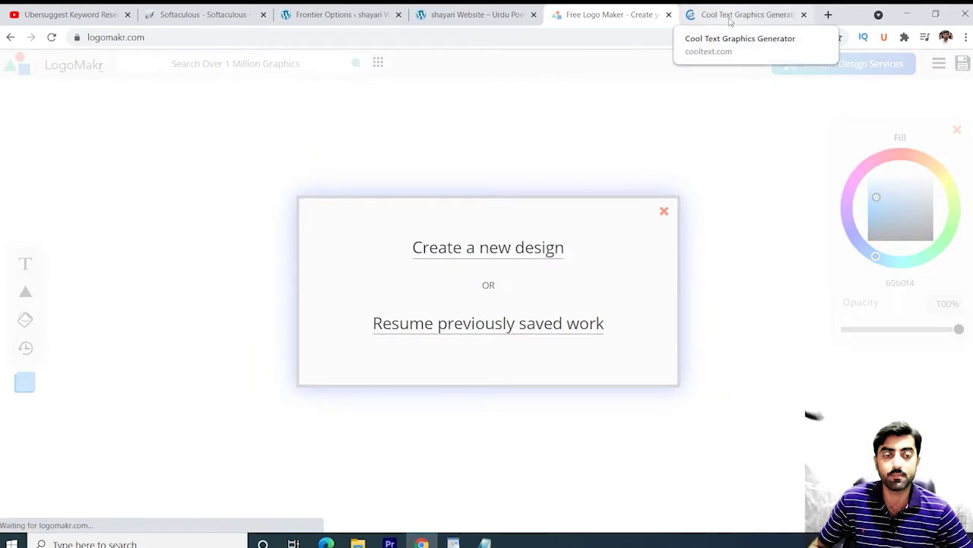
click(729, 19)
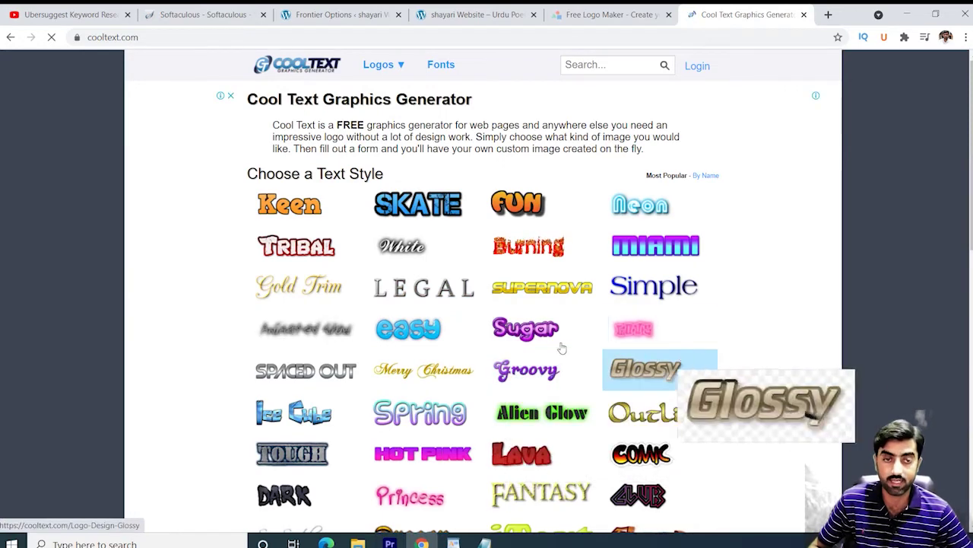
Step: Pick the Skate text style and set the logo text to 'Shayari'
click(394, 221)
key(ctrl+shift+Tab)
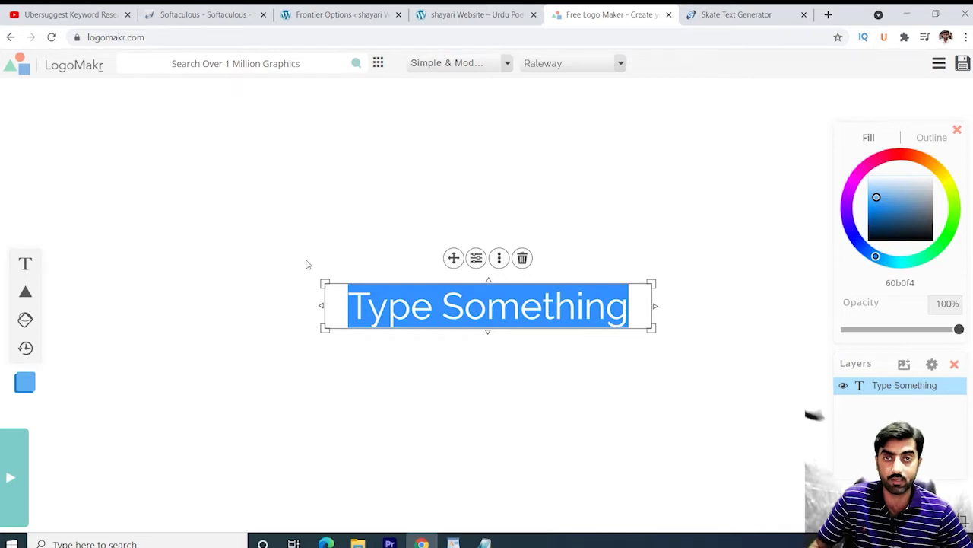
click(726, 16)
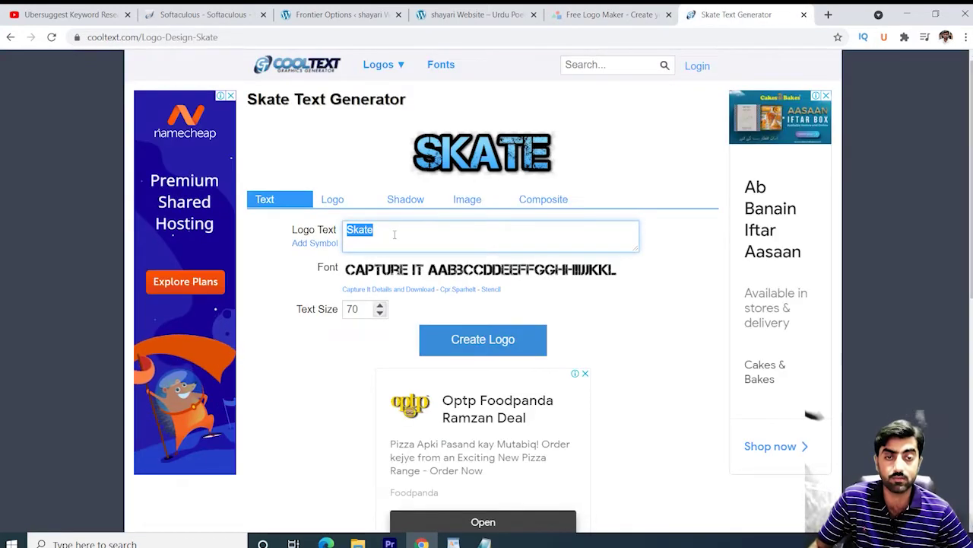
key(BackSpace)
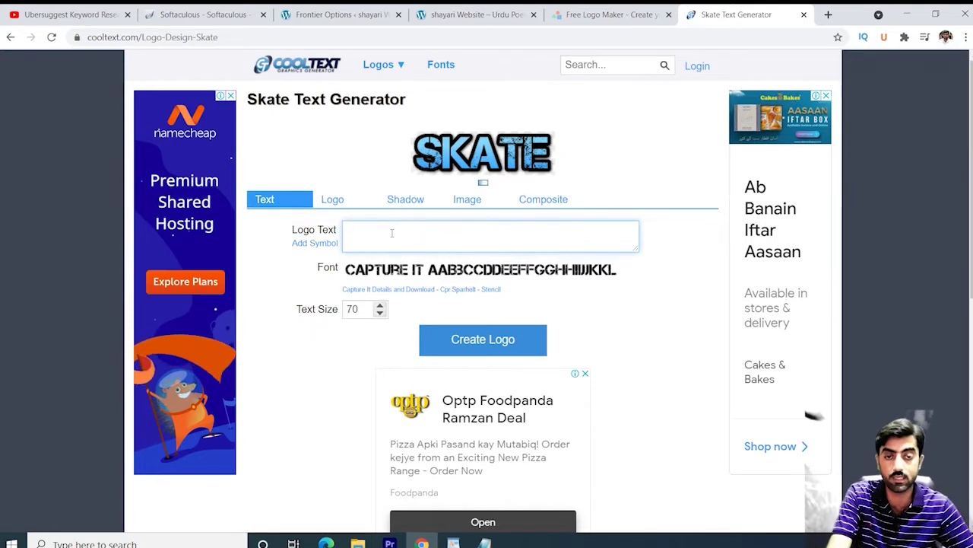
text(Inspirational Shayari)
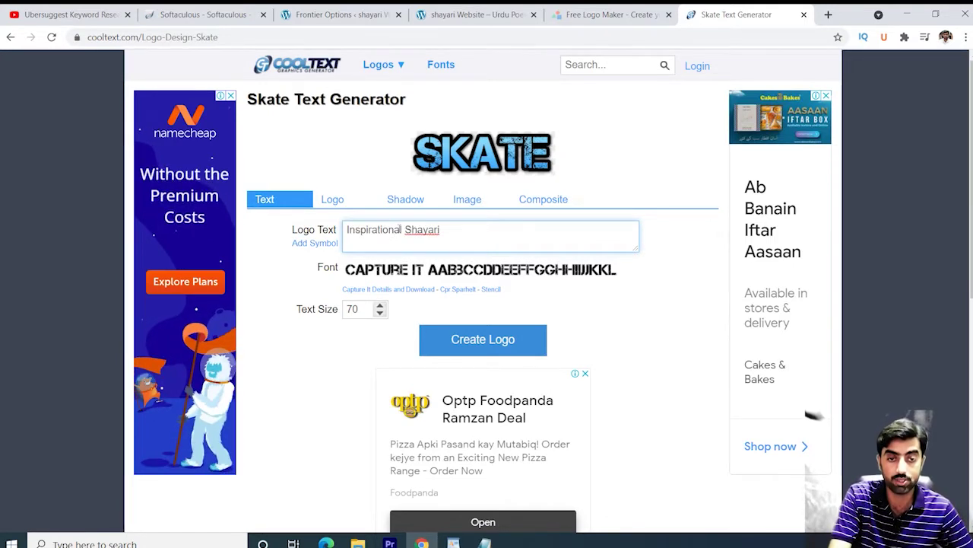
click(401, 228)
key(Delete)
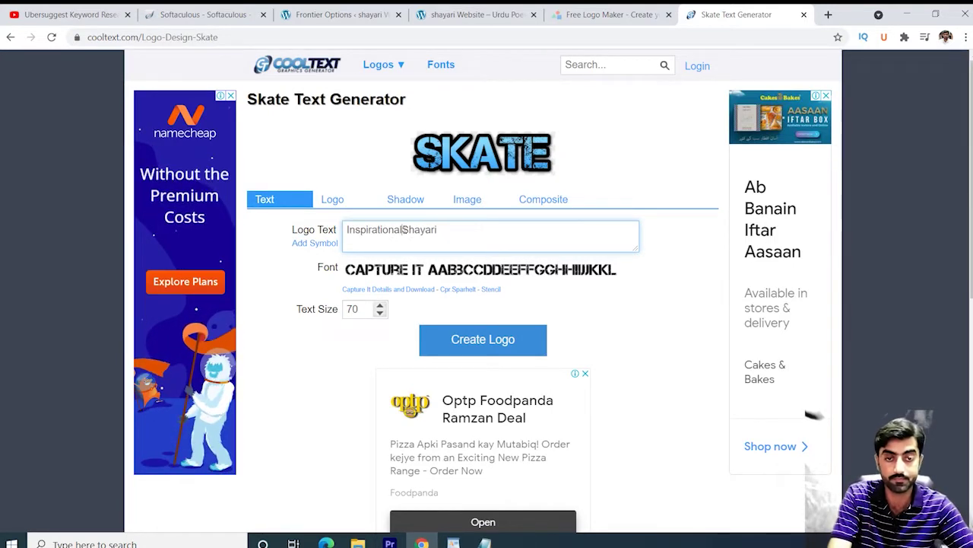
key(BackSpace)
key(BackSpace)
key(BackSpace)
key(BackSpace)
key(BackSpace)
key(BackSpace)
key(BackSpace)
key(BackSpace)
key(BackSpace)
key(BackSpace)
key(BackSpace)
key(BackSpace)
key(BackSpace)
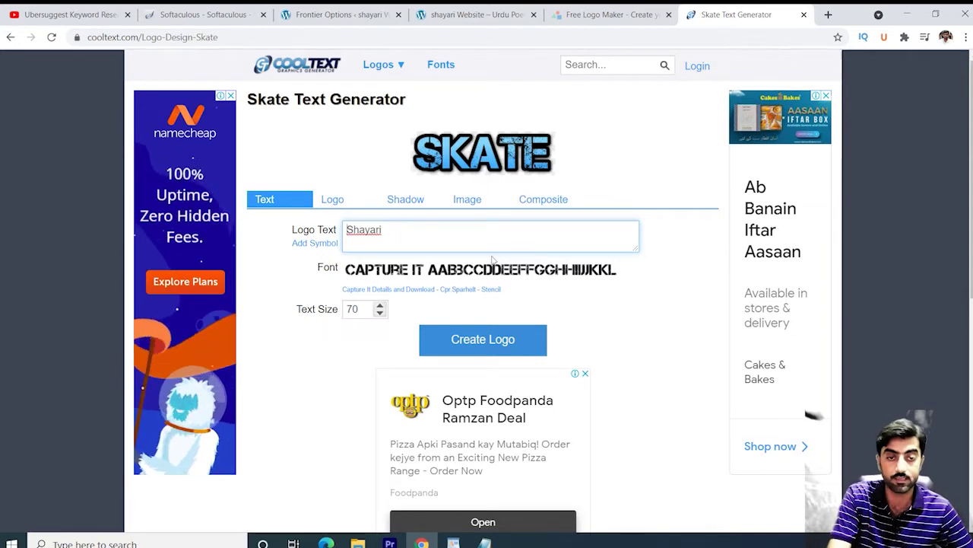
Step: Generate the Shayari logo, download it, and close the LogoMakr tab
click(475, 339)
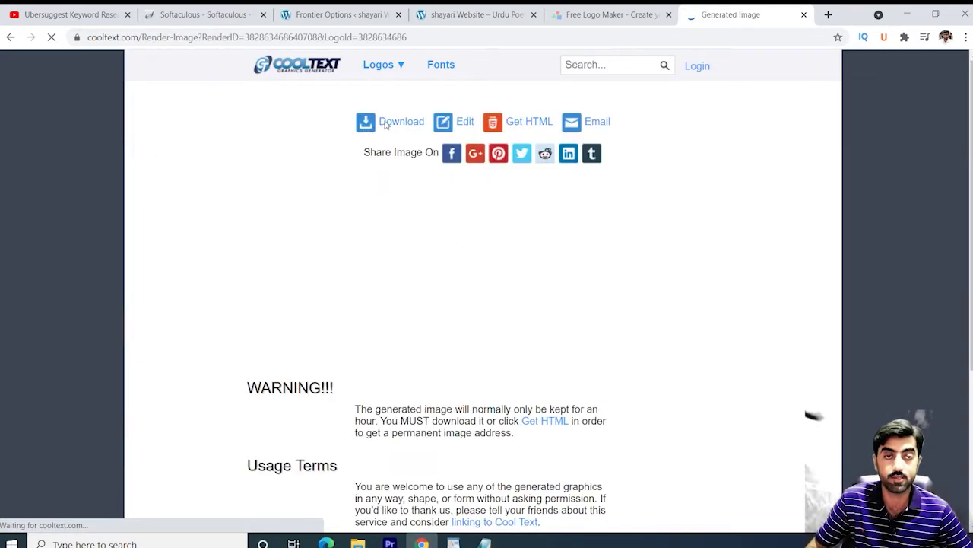
click(386, 124)
click(669, 15)
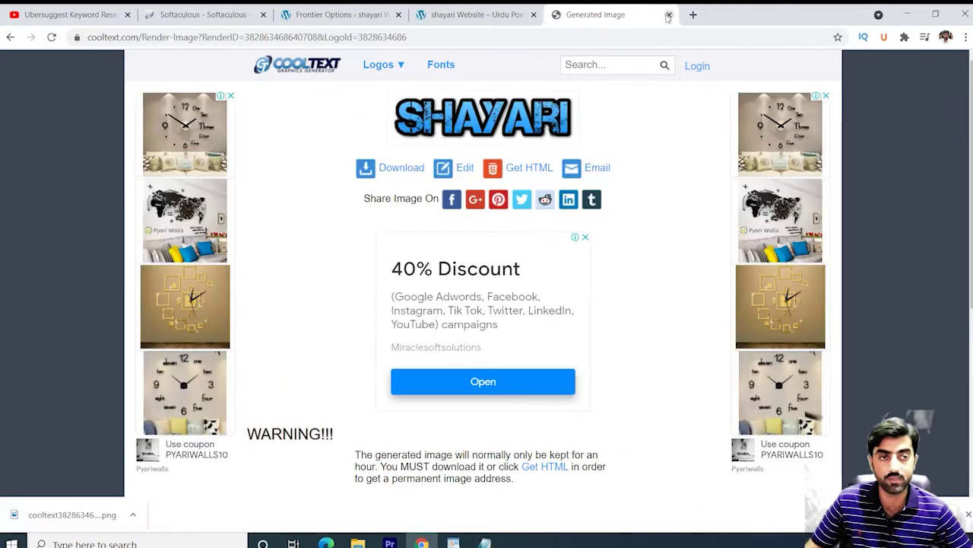